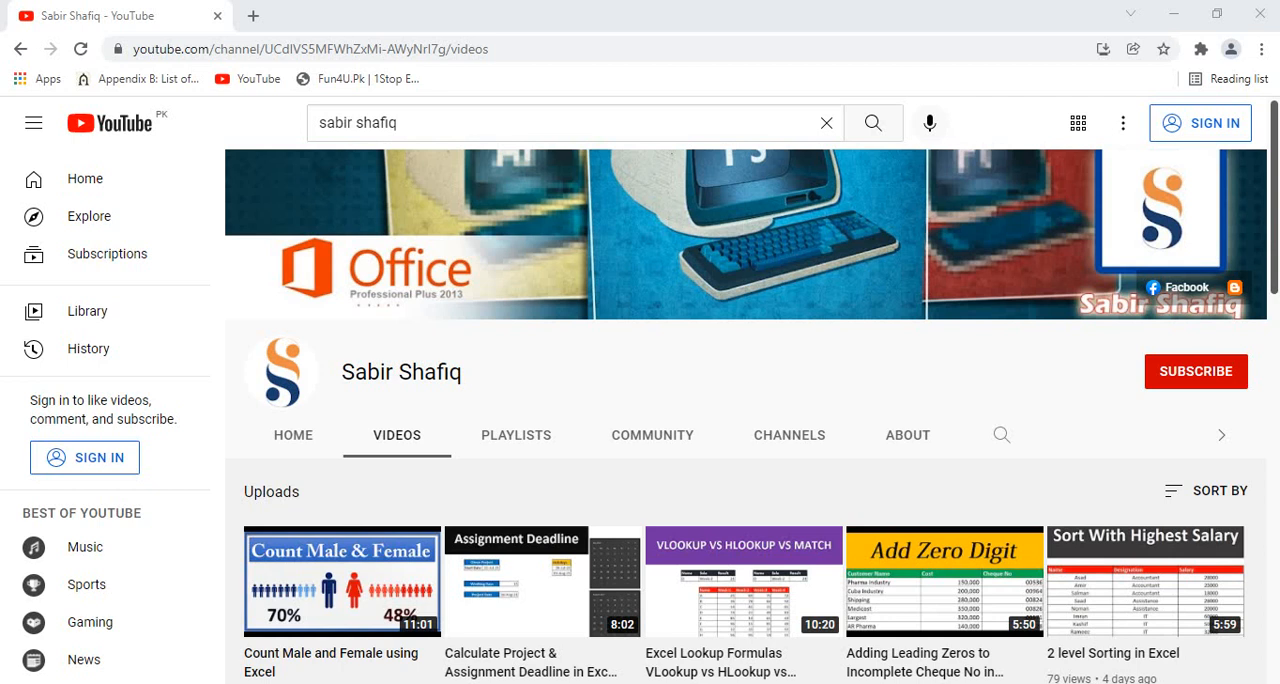
click(1222, 368)
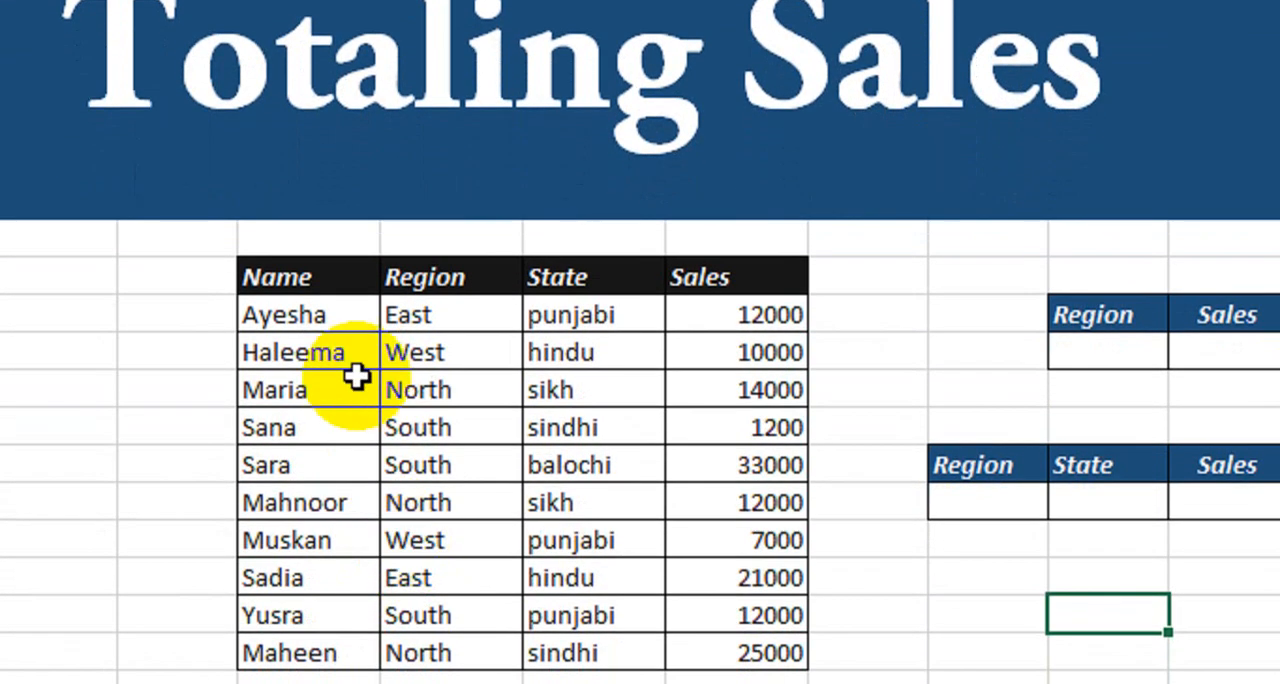
Review the Name, Region, State and Sales columns of the sales data table.
click(300, 476)
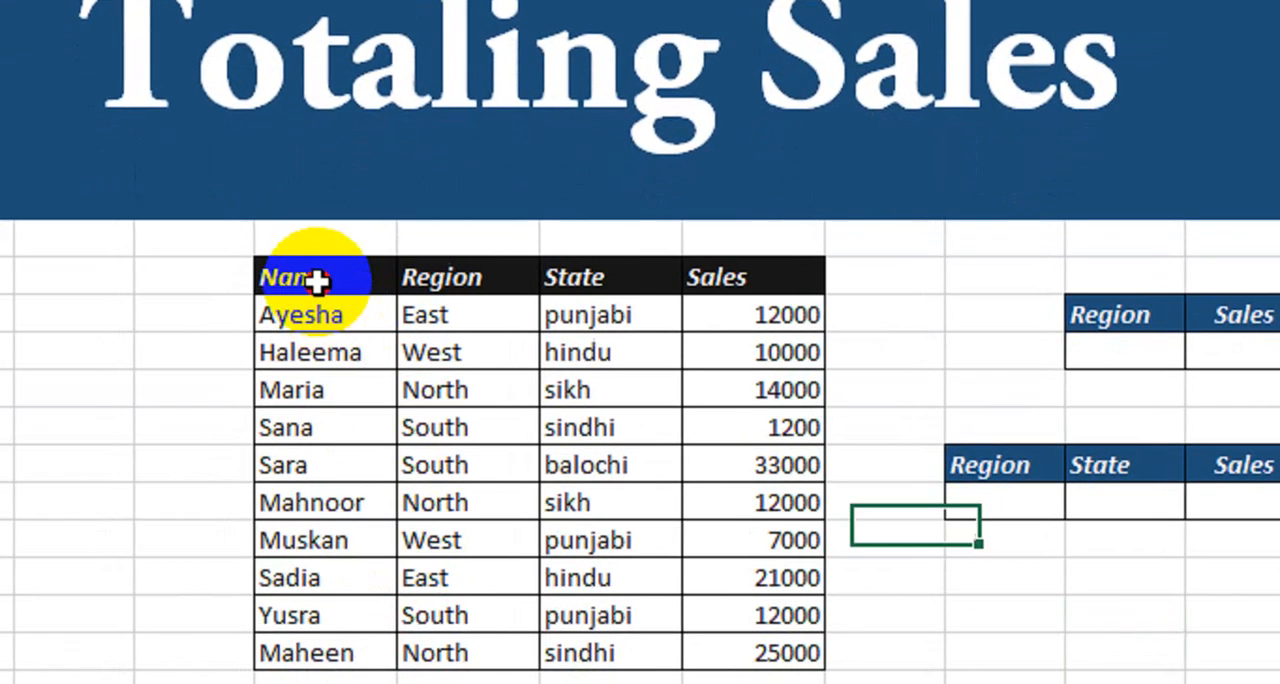
drag(316, 282, 764, 661)
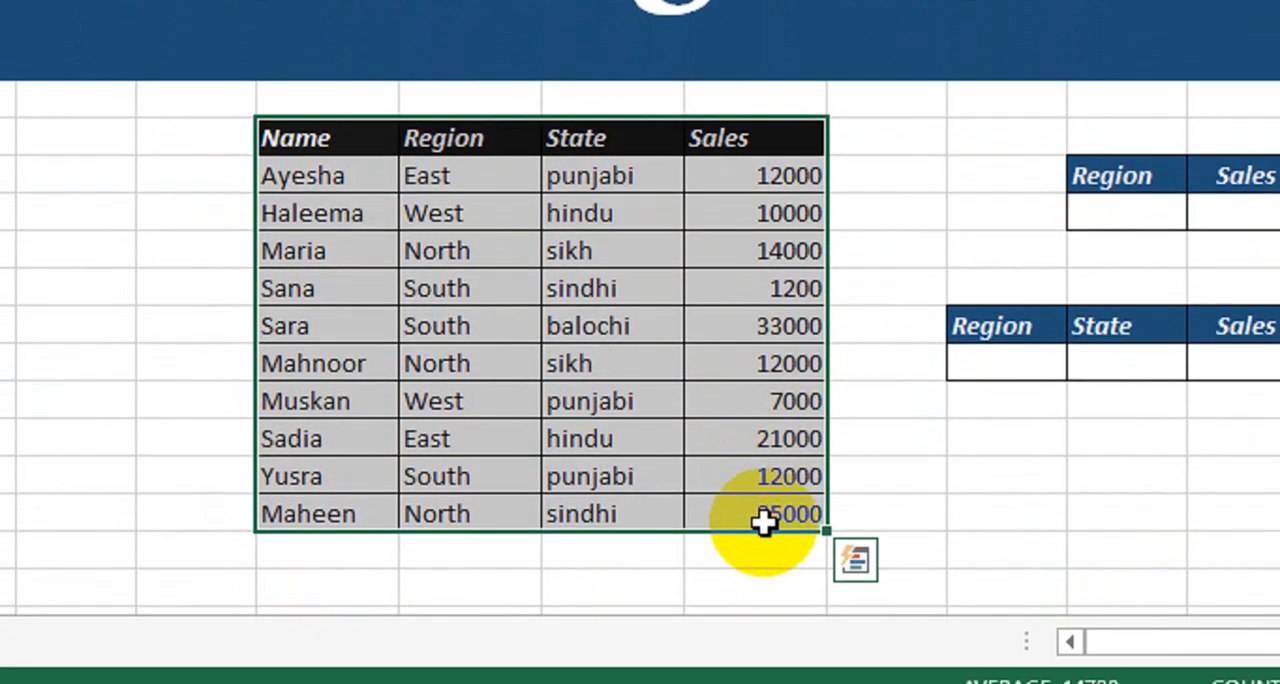
drag(295, 140, 290, 494)
drag(500, 160, 500, 455)
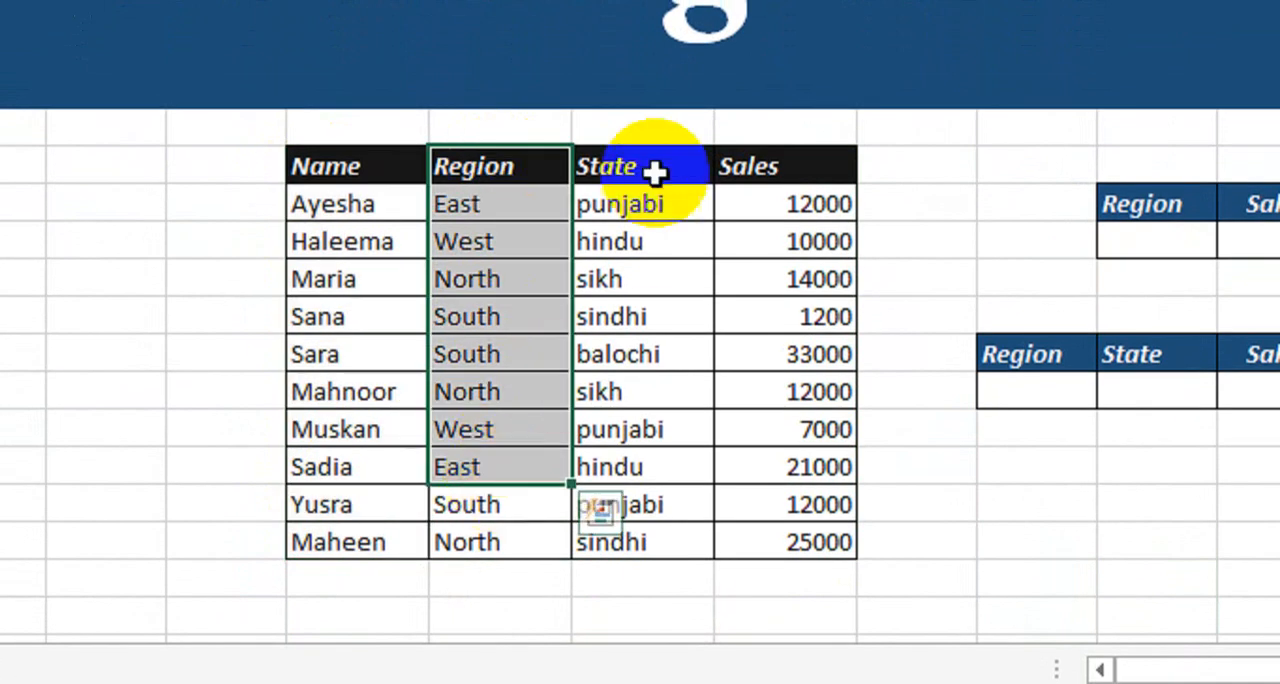
drag(651, 165, 663, 474)
drag(759, 174, 757, 508)
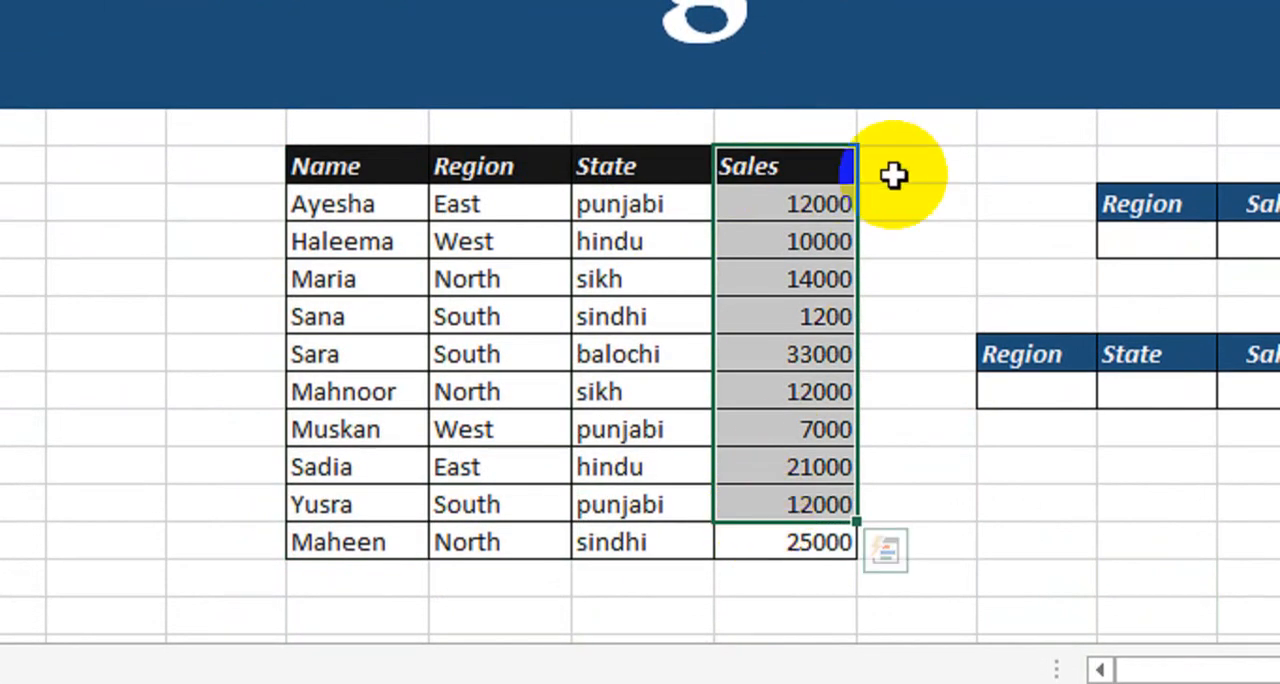
click(921, 279)
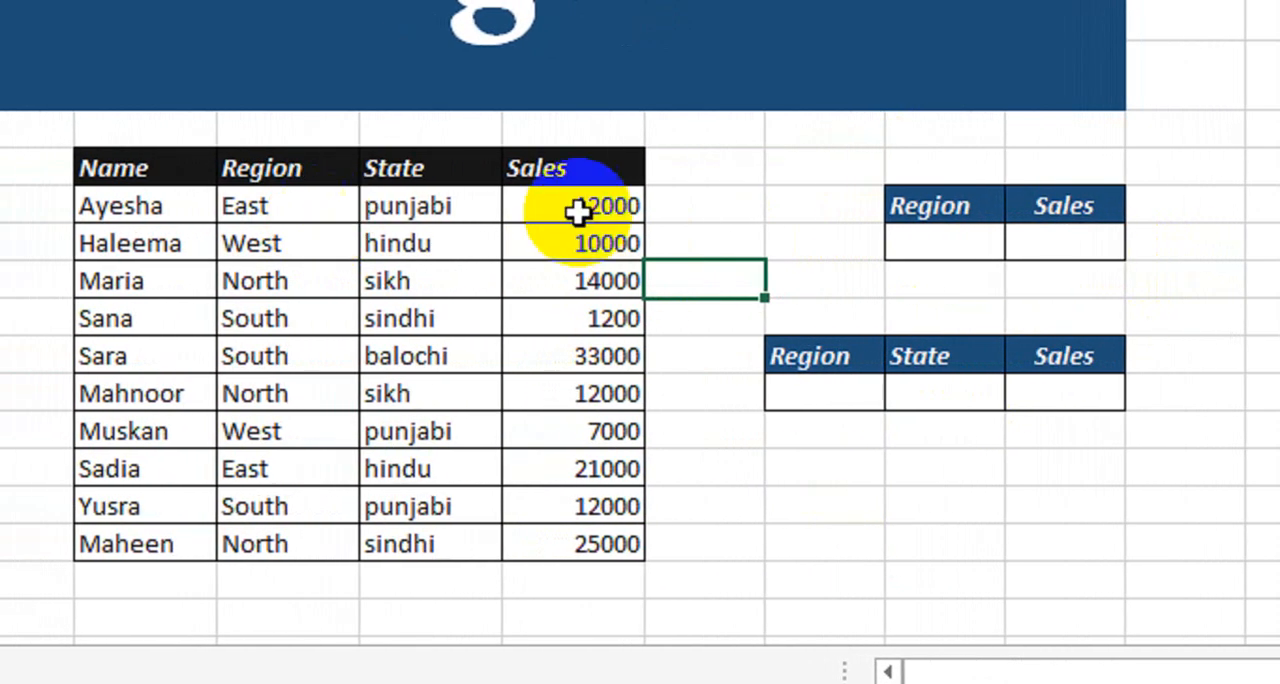
Start a data validation rule of type List for the empty Region cell in the two-column Region and Sales table.
click(940, 242)
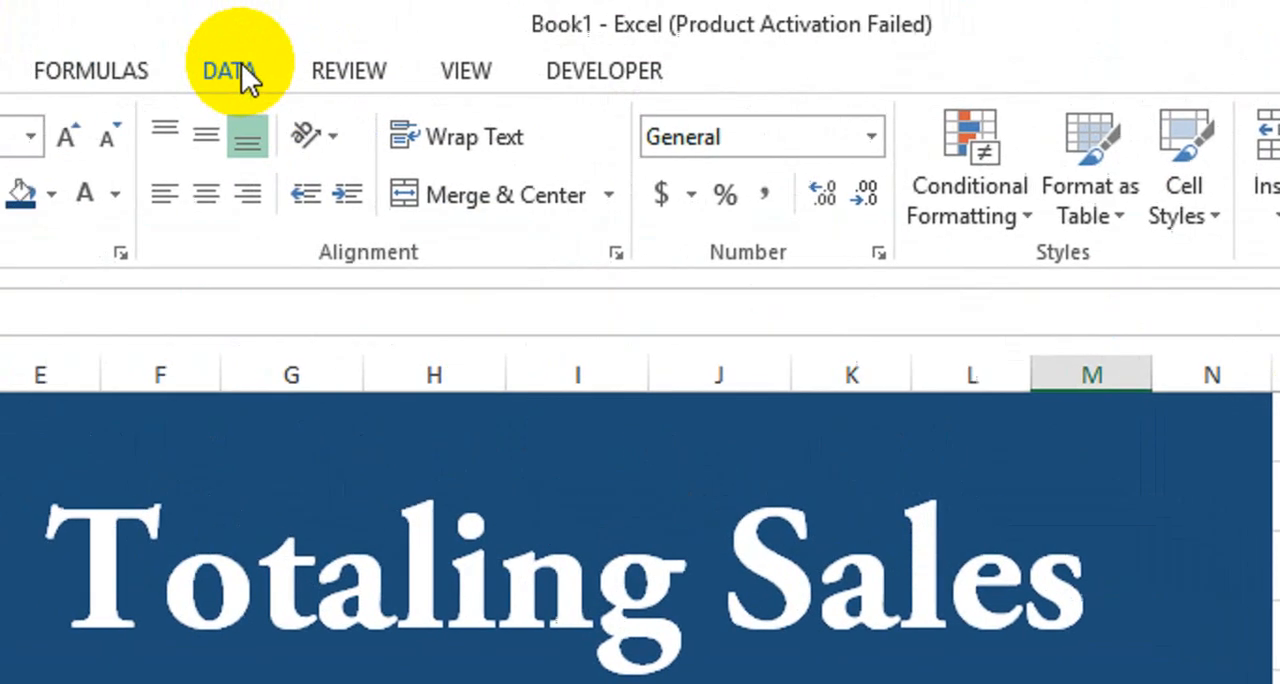
click(234, 74)
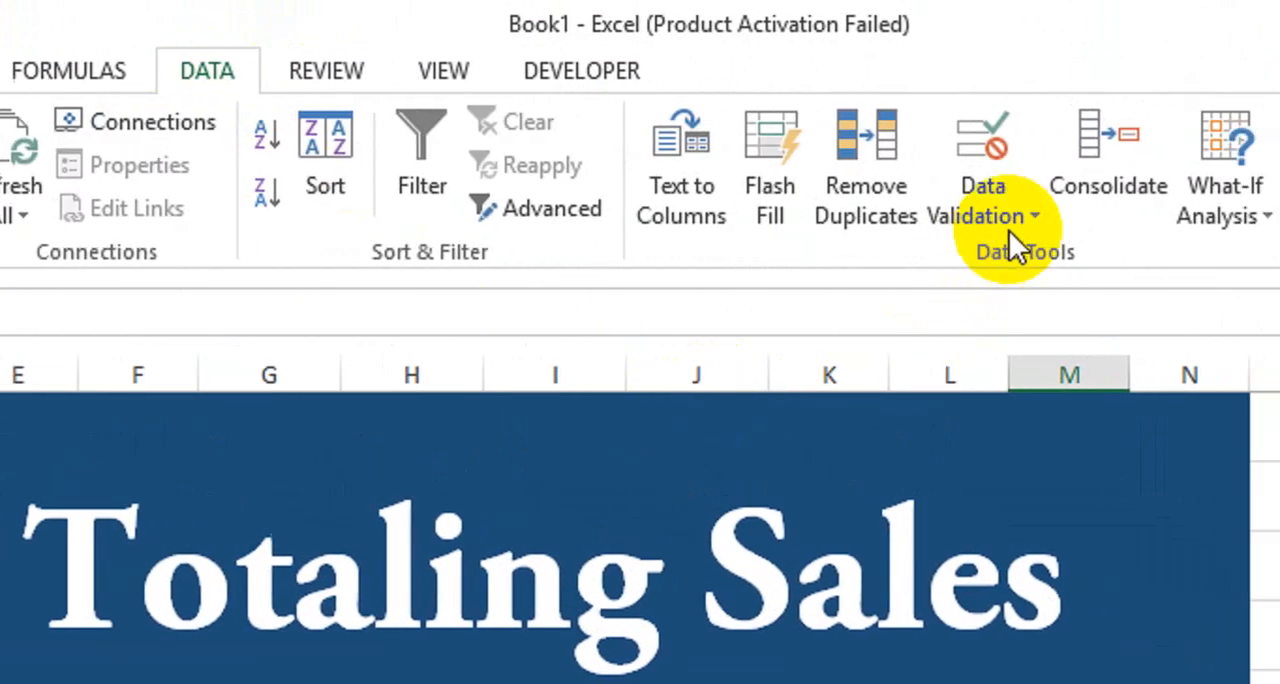
click(1090, 216)
click(962, 257)
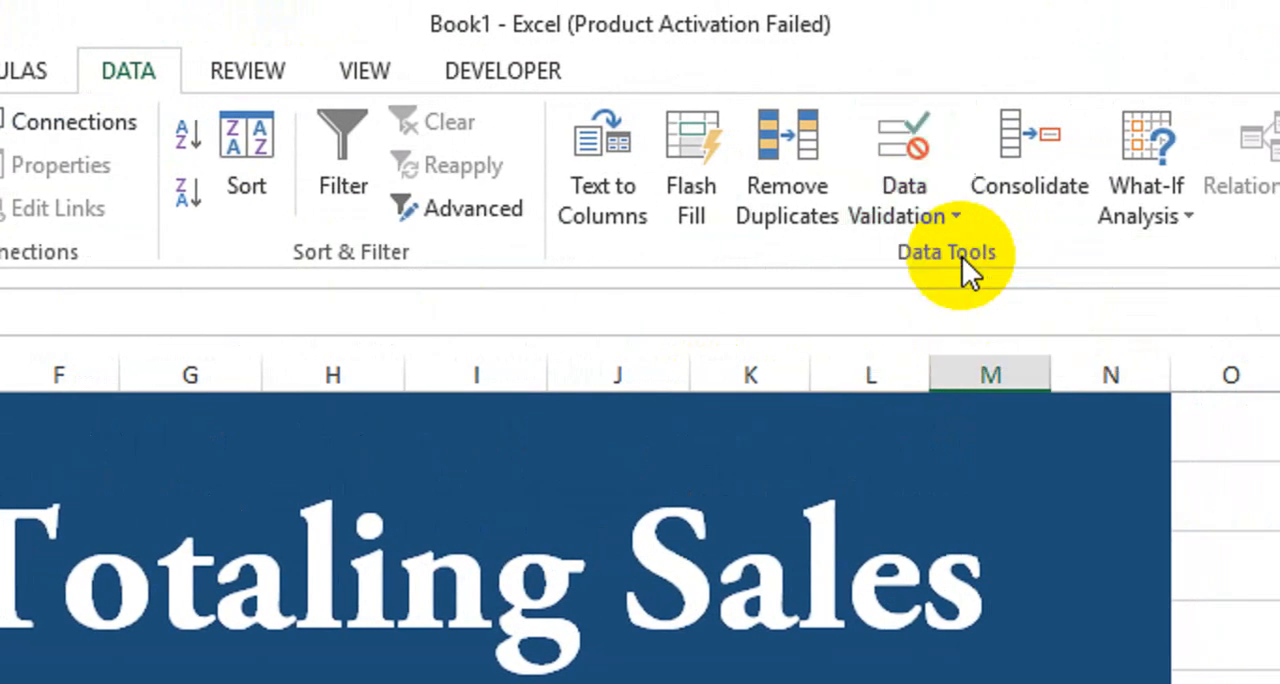
drag(380, 449, 725, 444)
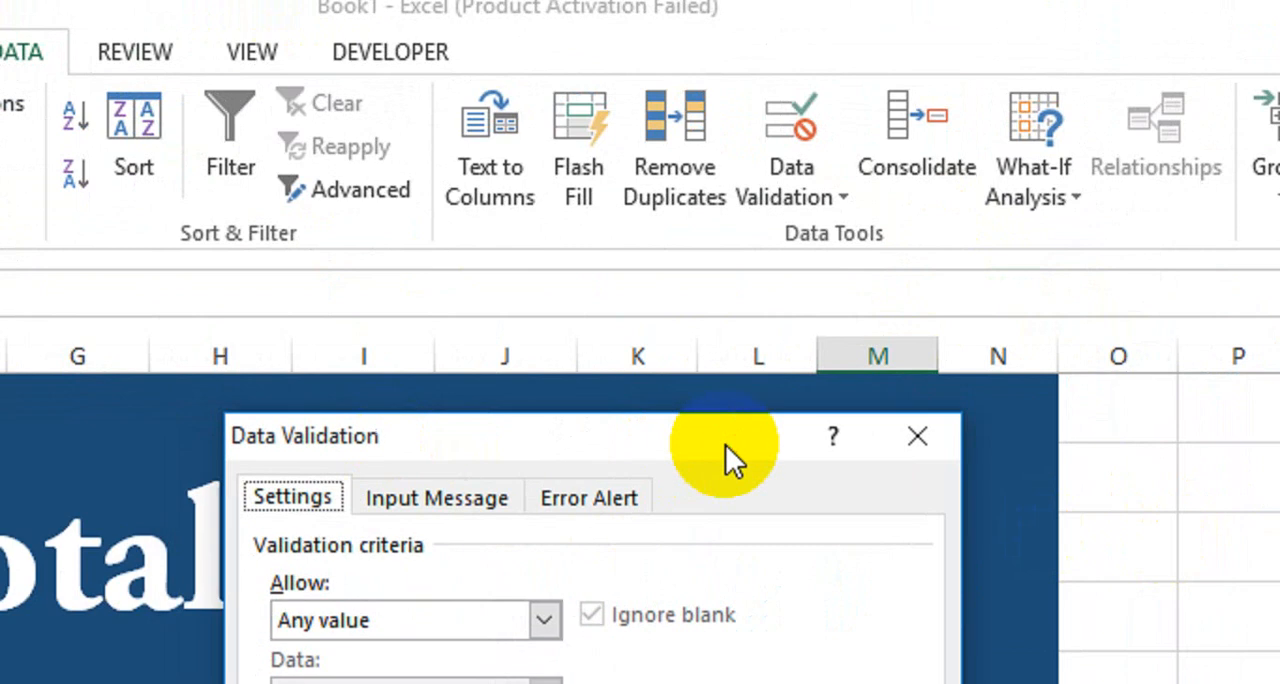
click(466, 621)
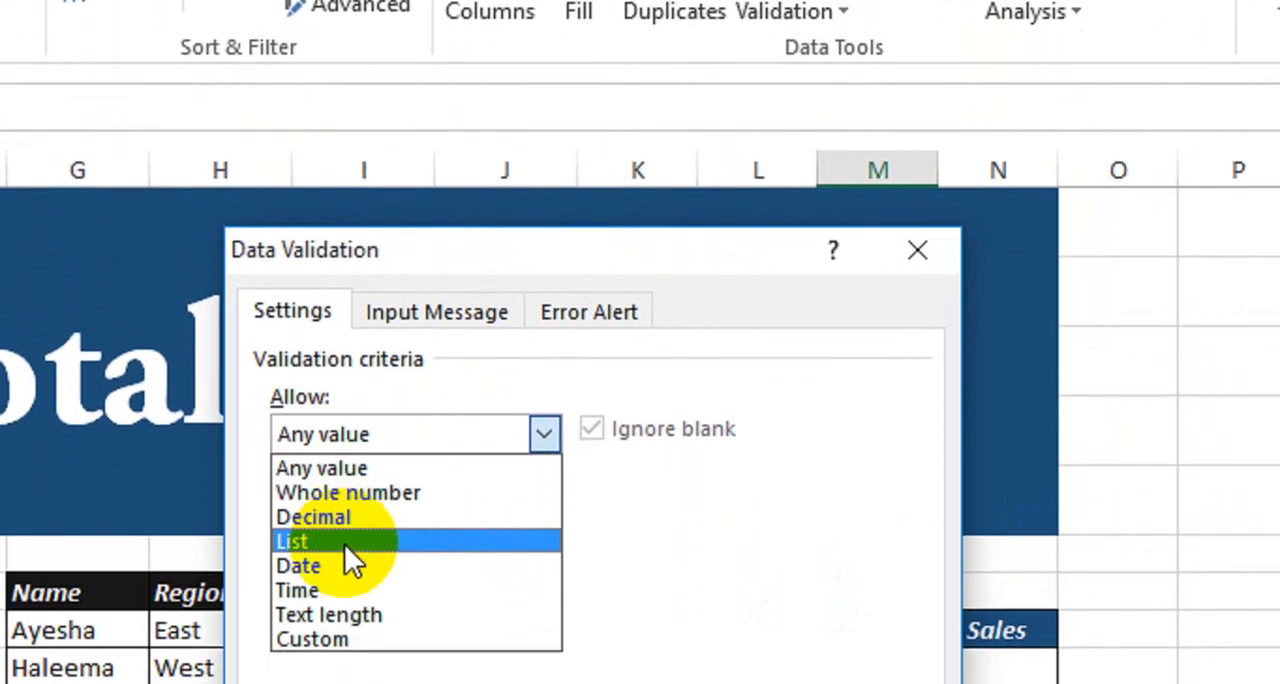
click(345, 540)
click(372, 555)
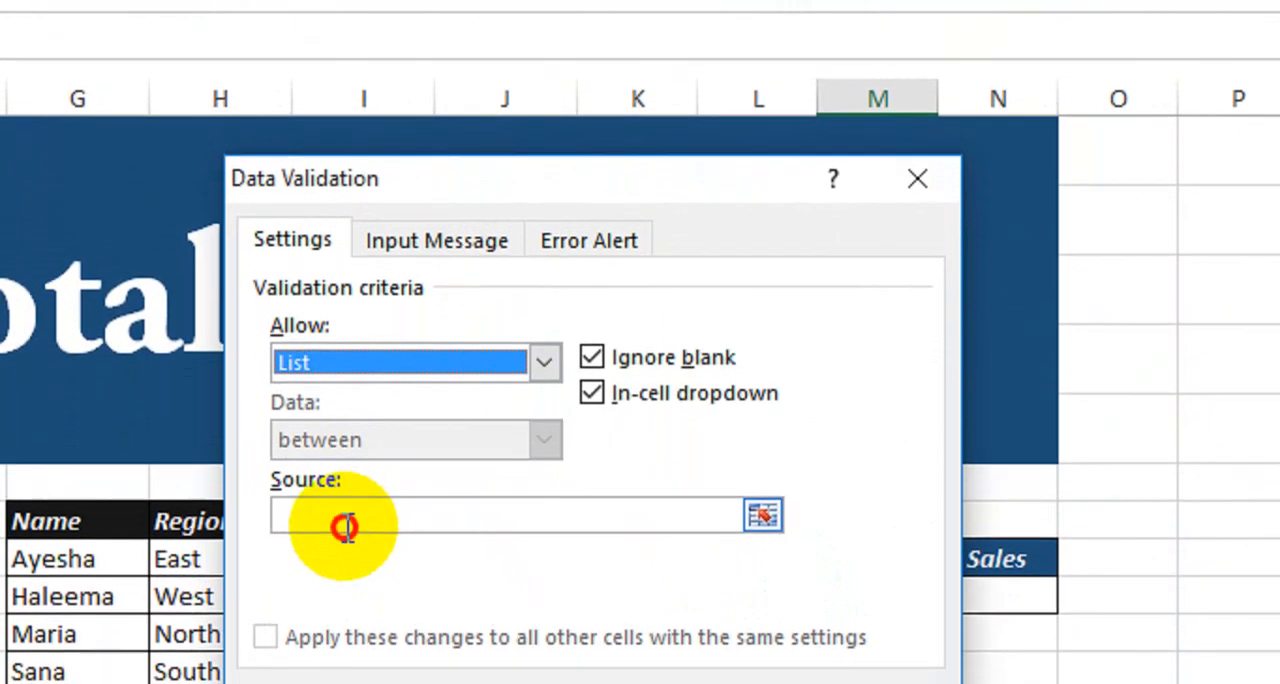
drag(451, 212, 606, 212)
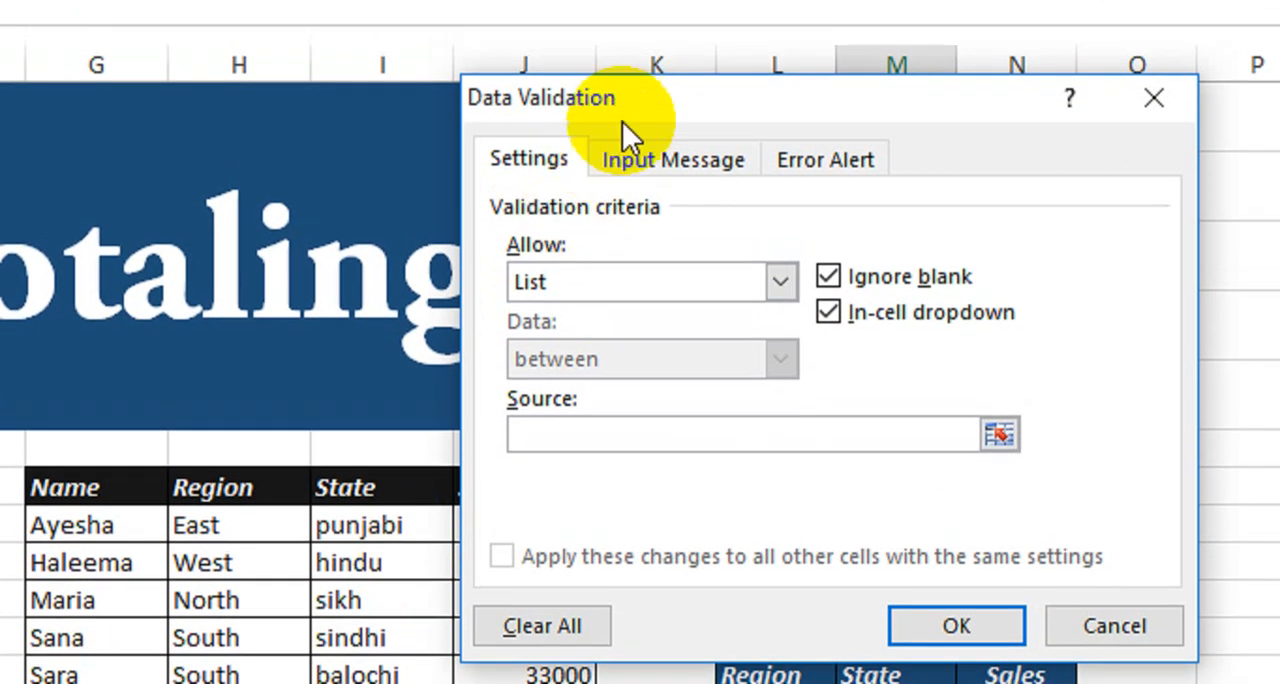
drag(615, 146, 273, 81)
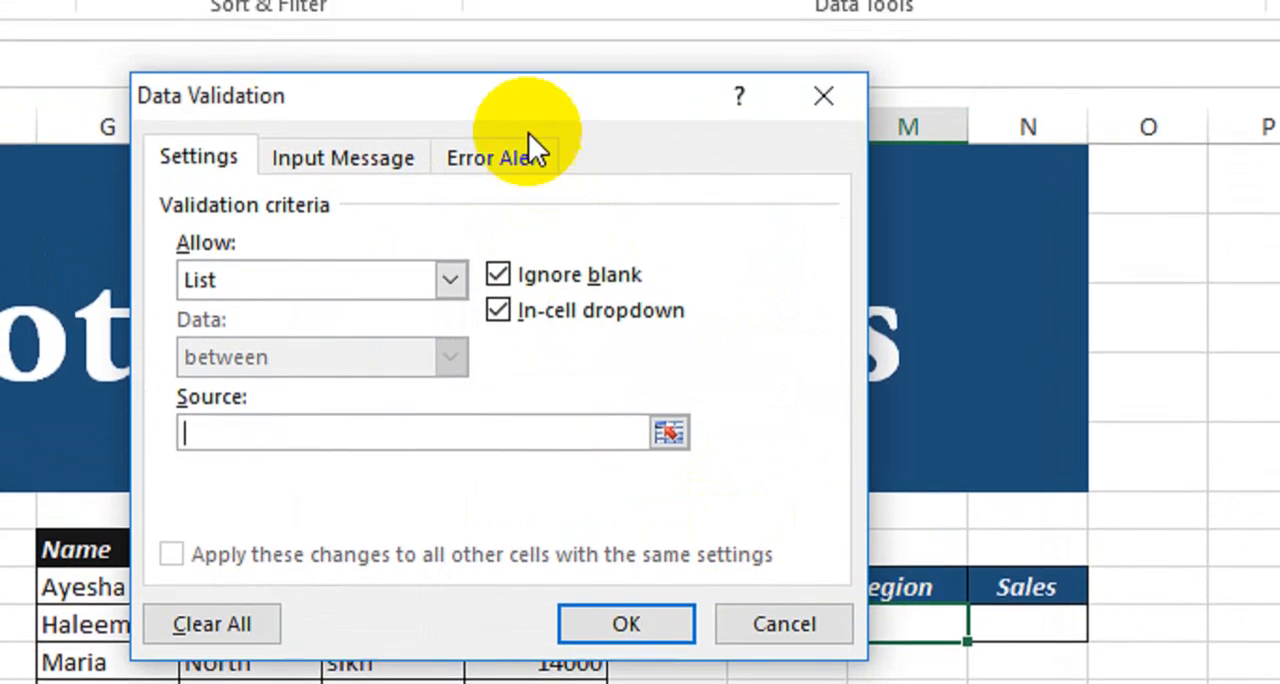
drag(535, 119, 909, 172)
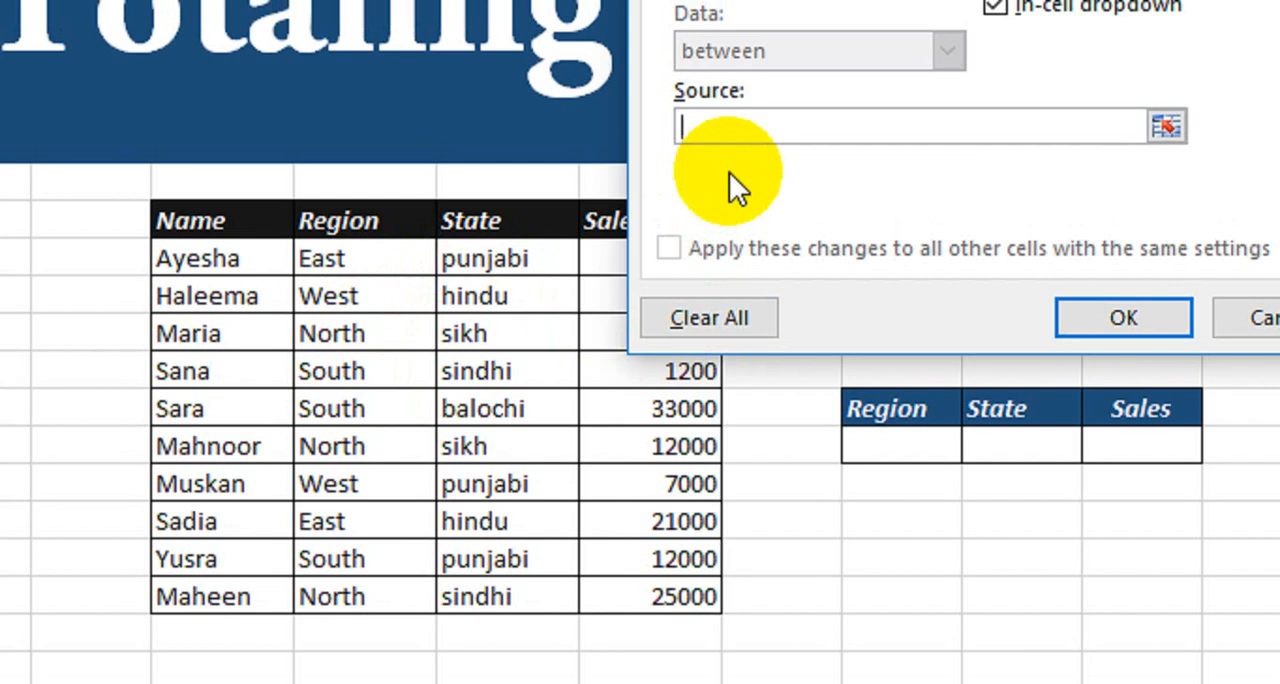
Set the list source to North,South,East,West, apply the validation and check the cell's dropdown choices.
text(North,South)
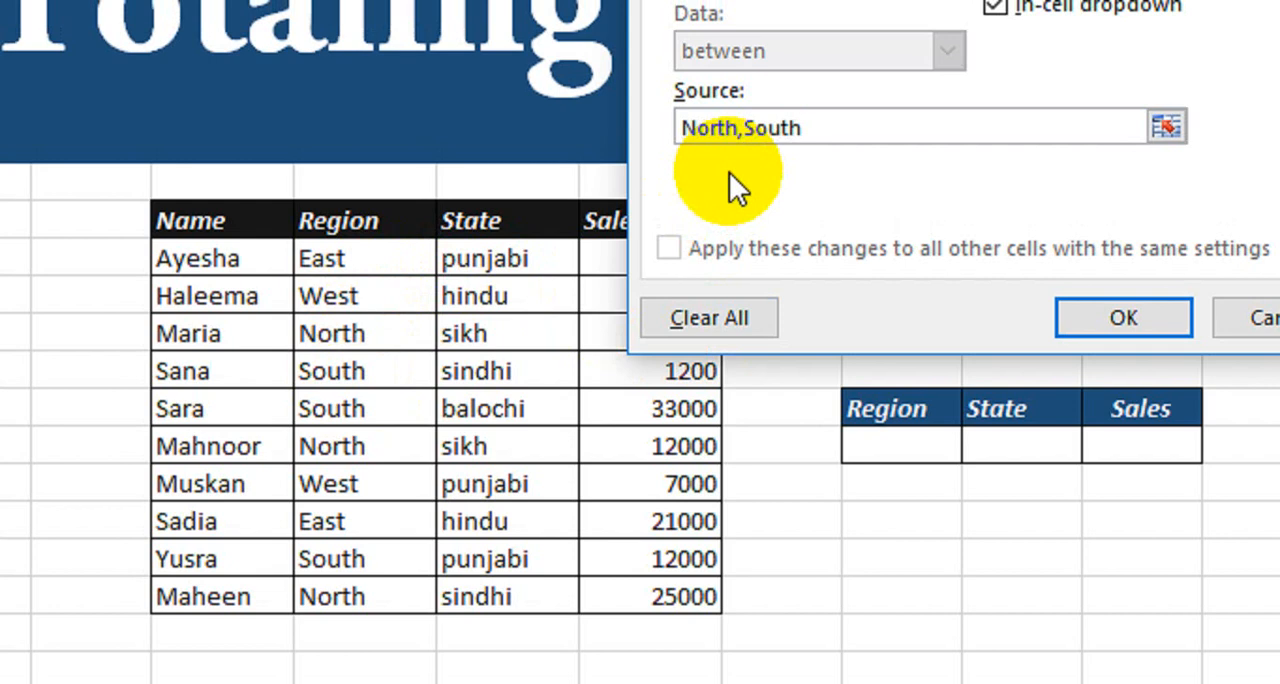
text(,East,West)
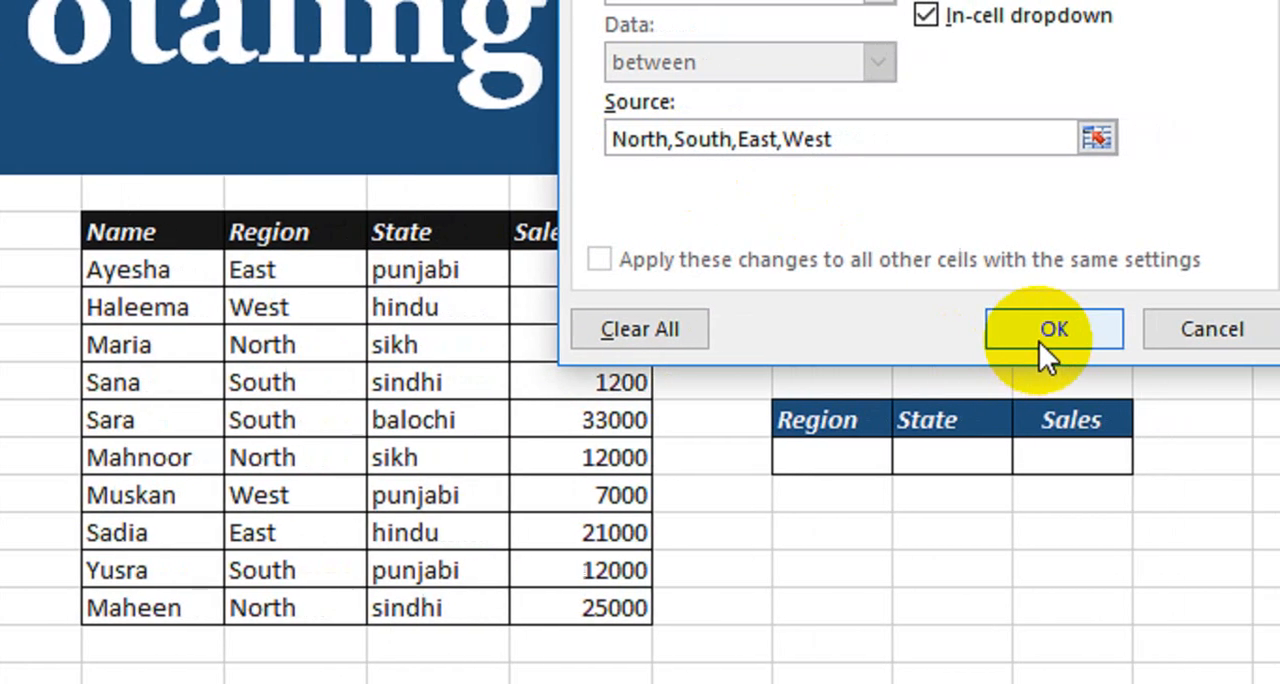
click(1110, 331)
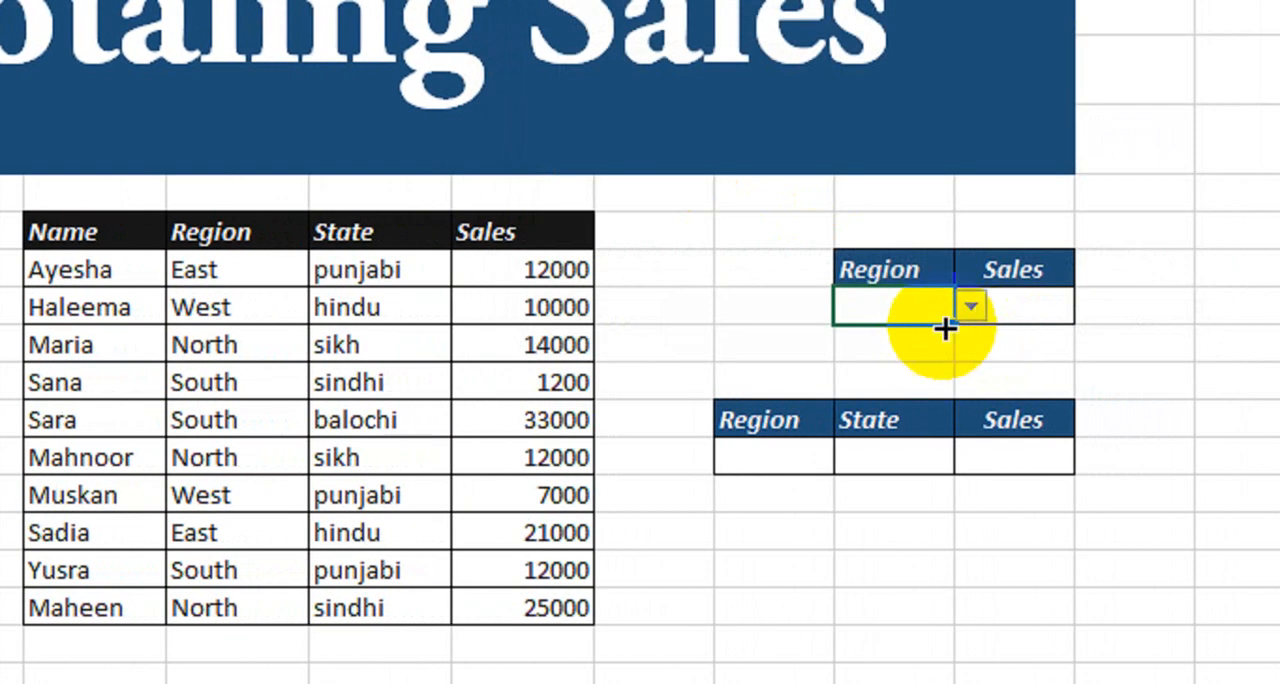
click(968, 307)
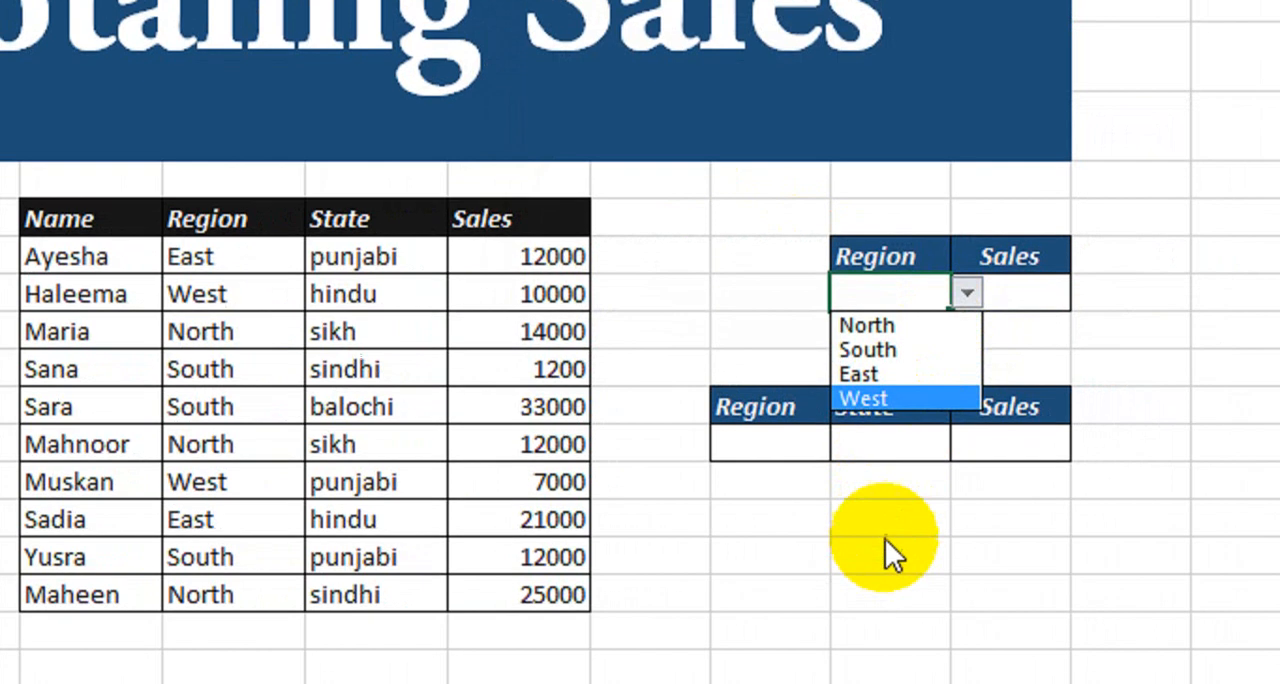
click(884, 555)
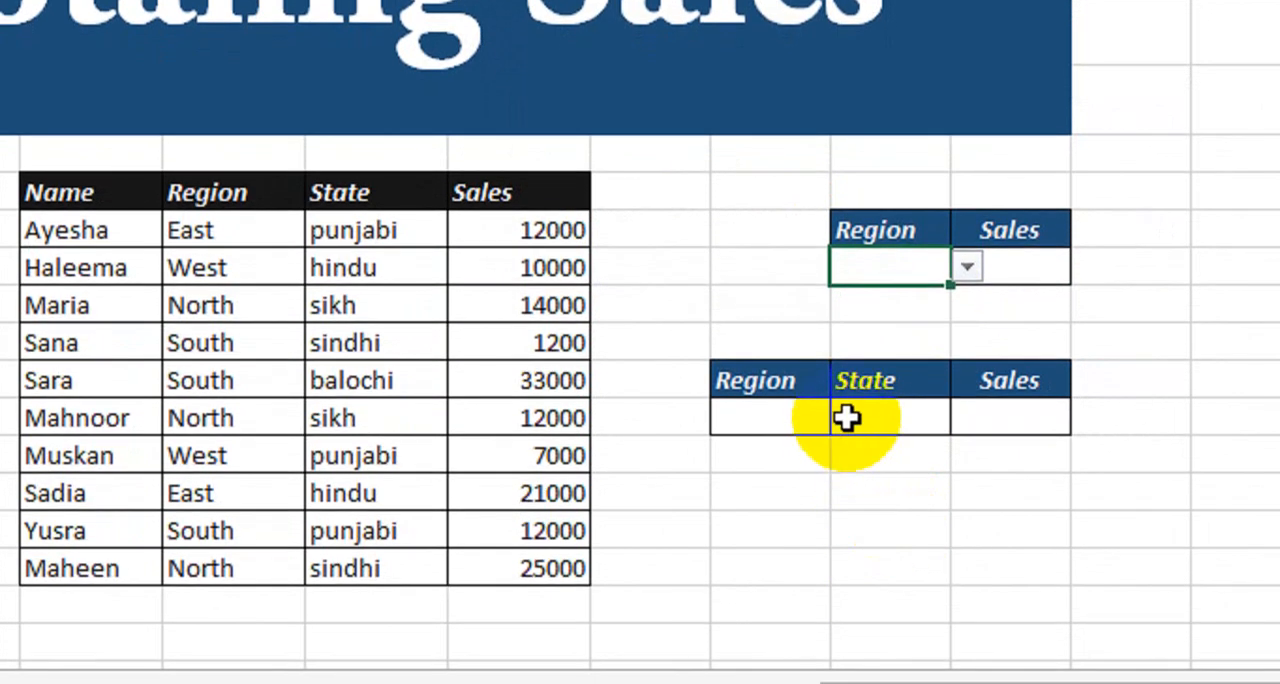
Start a List data validation rule for the empty Region cell in the Region, State and Sales table.
click(792, 430)
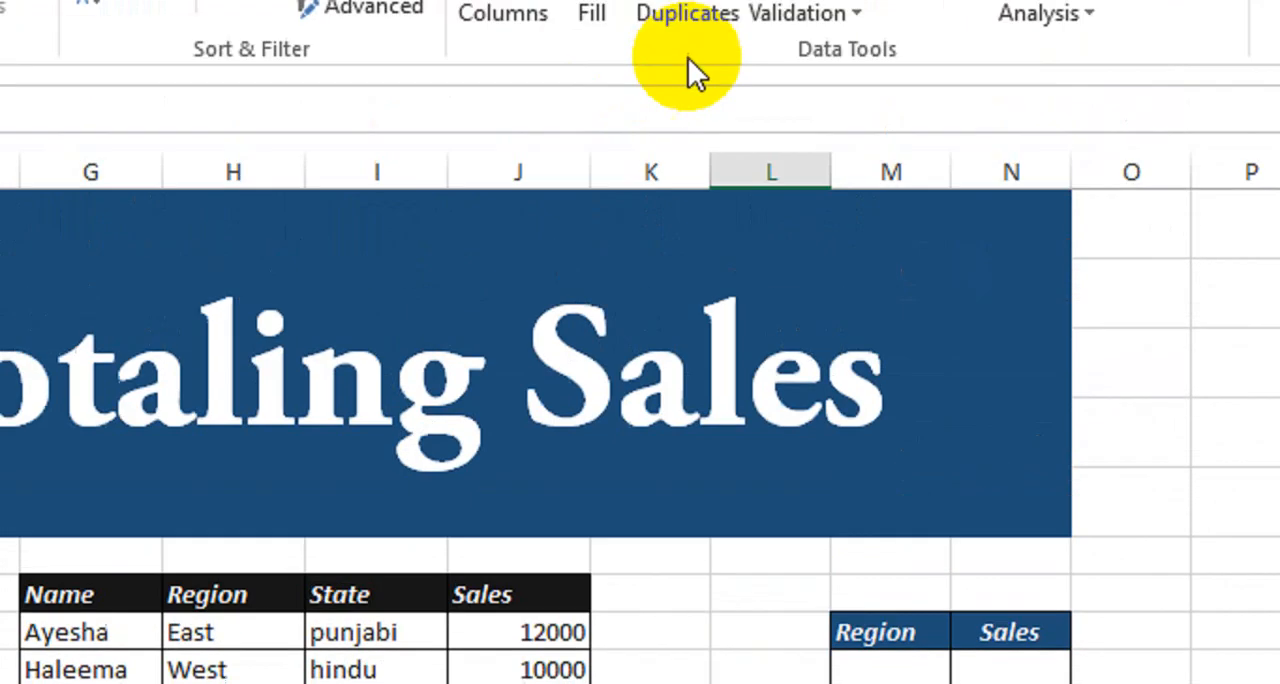
click(806, 128)
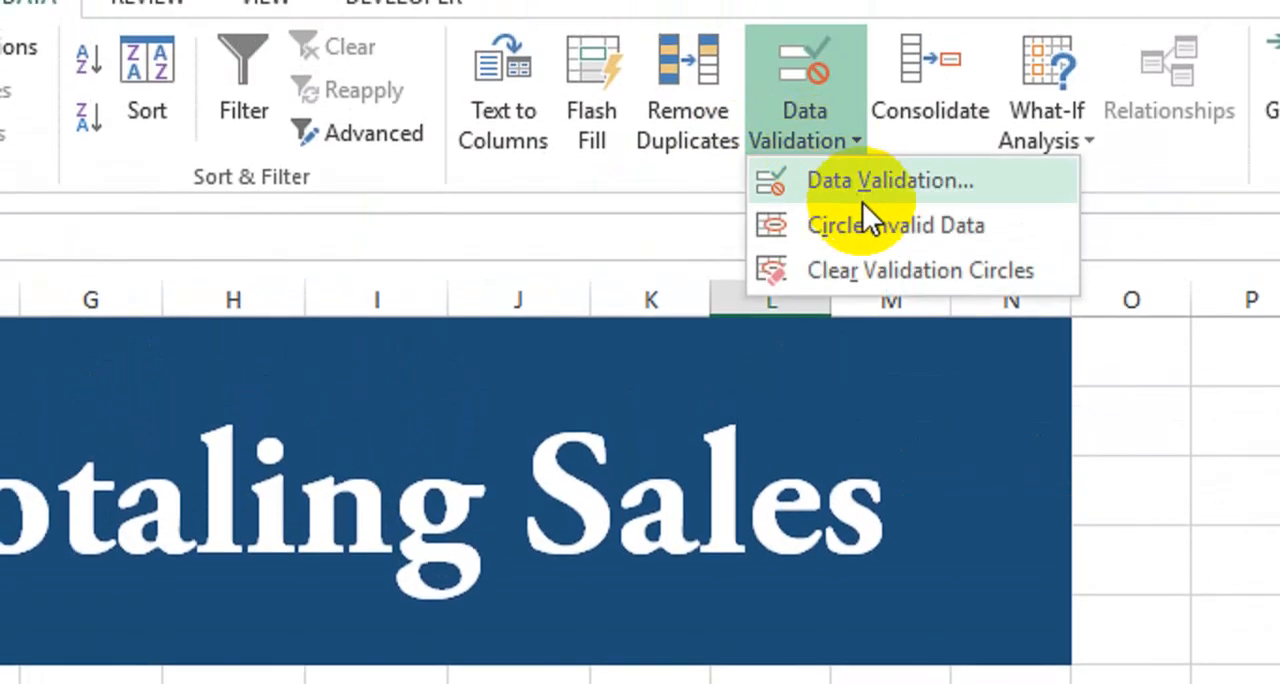
click(864, 200)
click(754, 252)
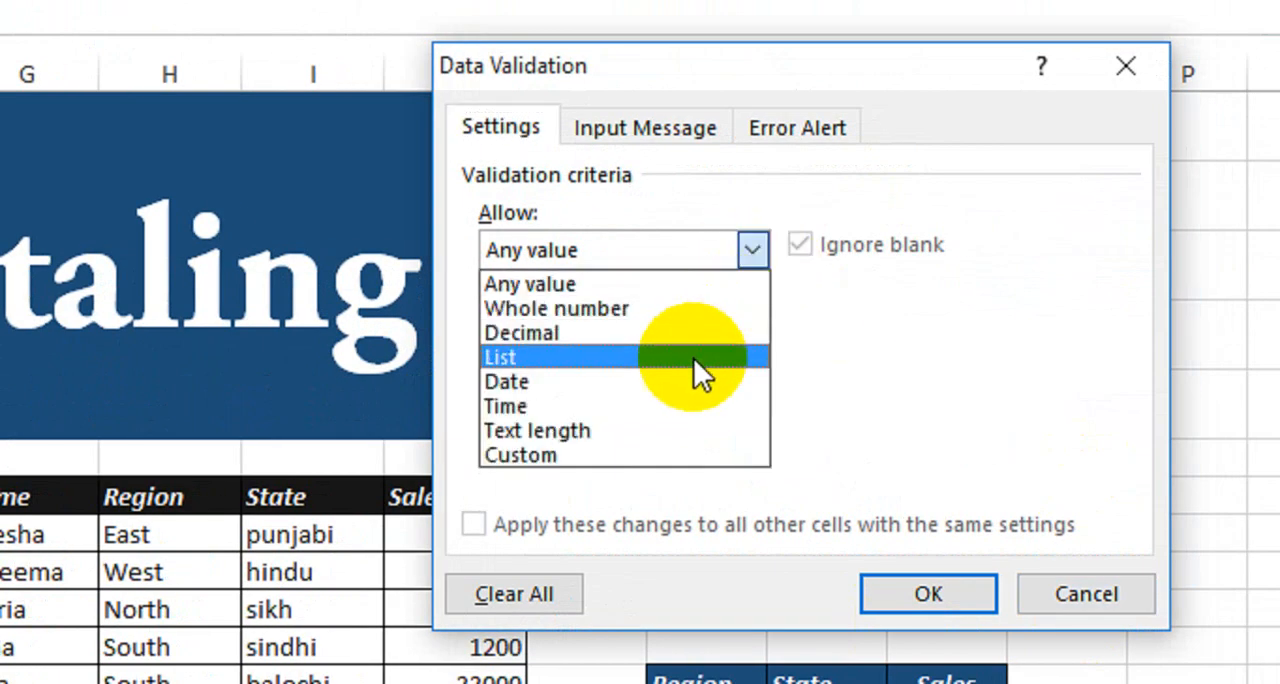
click(693, 357)
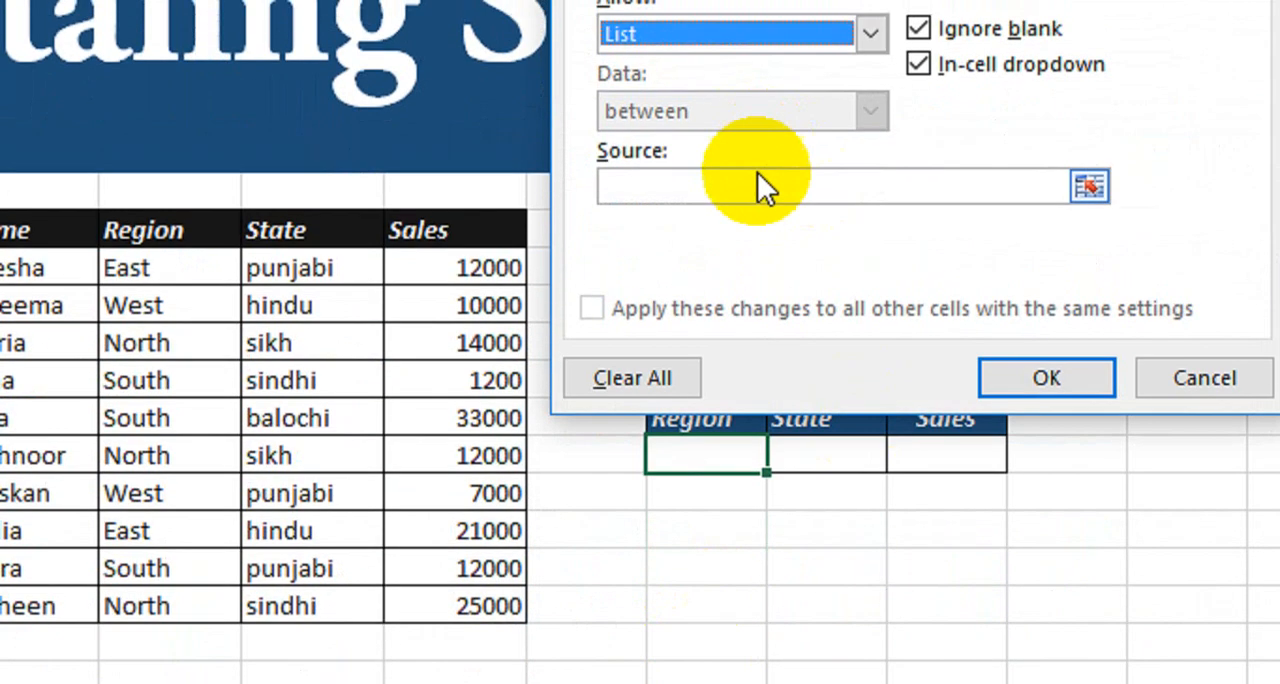
Enter North,South,East,West as this rule's source, apply it and check the Region dropdown in the three-column table.
click(755, 190)
text(N)
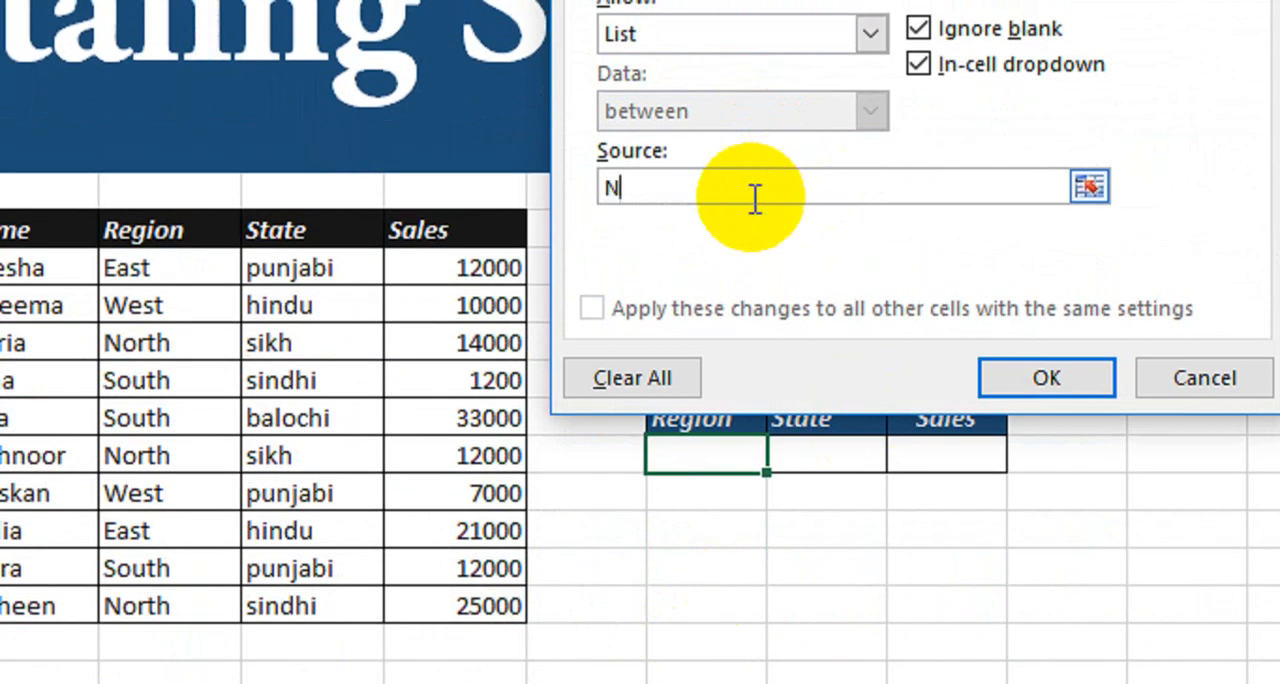
text(orth,S)
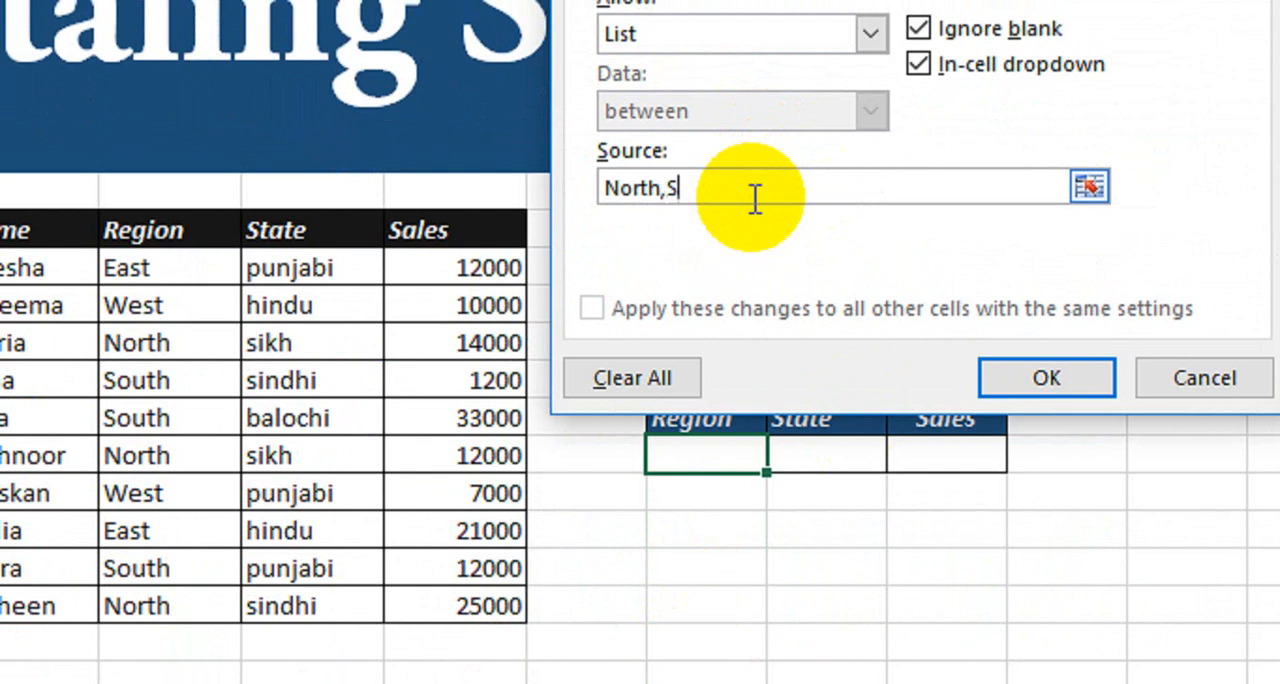
text(outh,East,West)
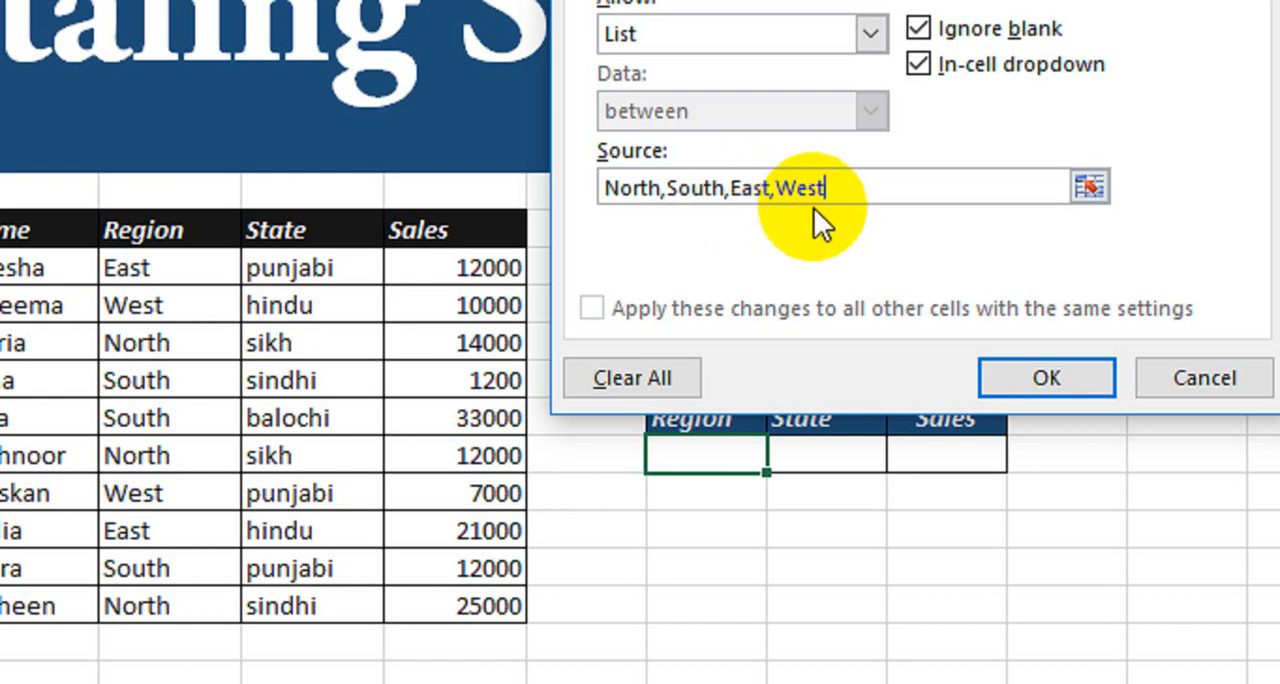
click(1046, 378)
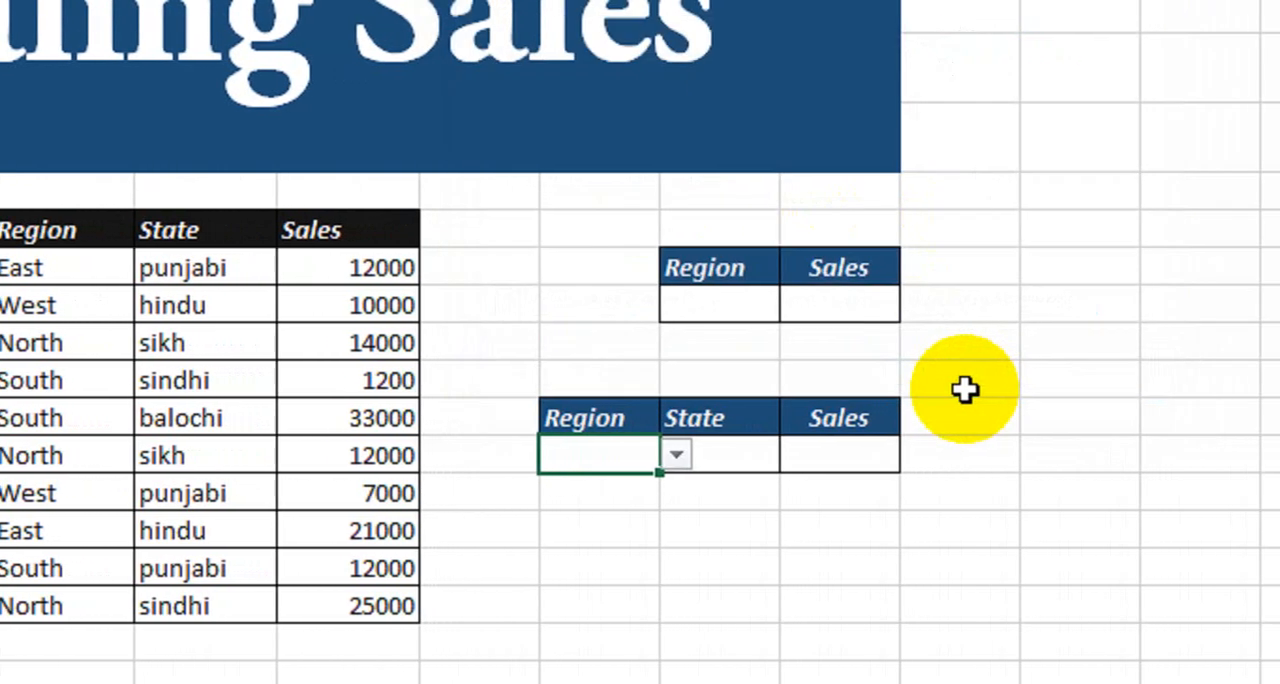
click(677, 453)
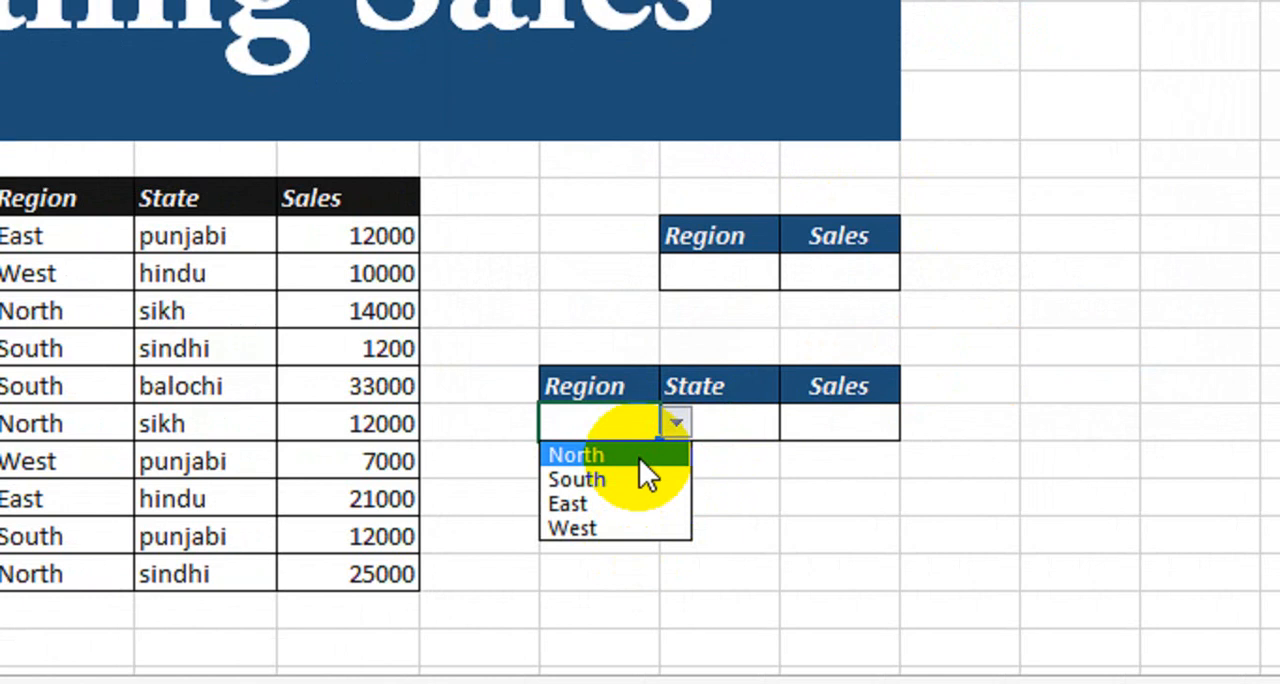
key(Escape)
click(745, 427)
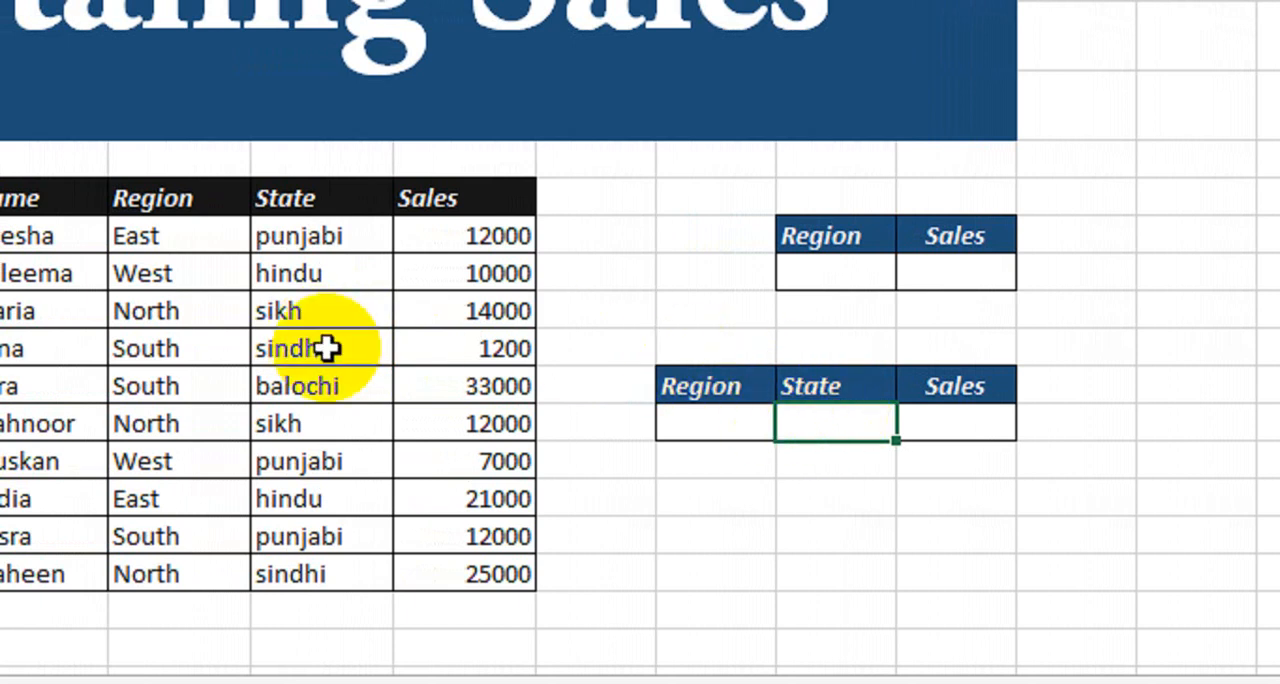
drag(243, 220, 247, 468)
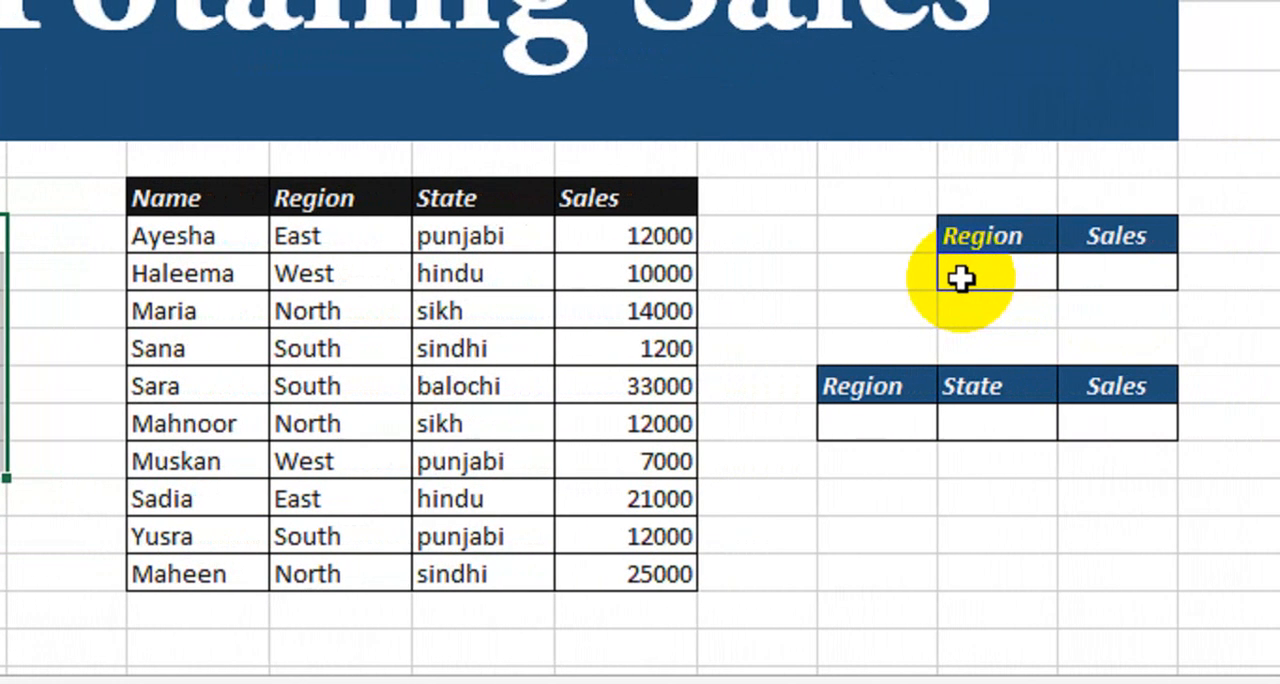
click(189, 237)
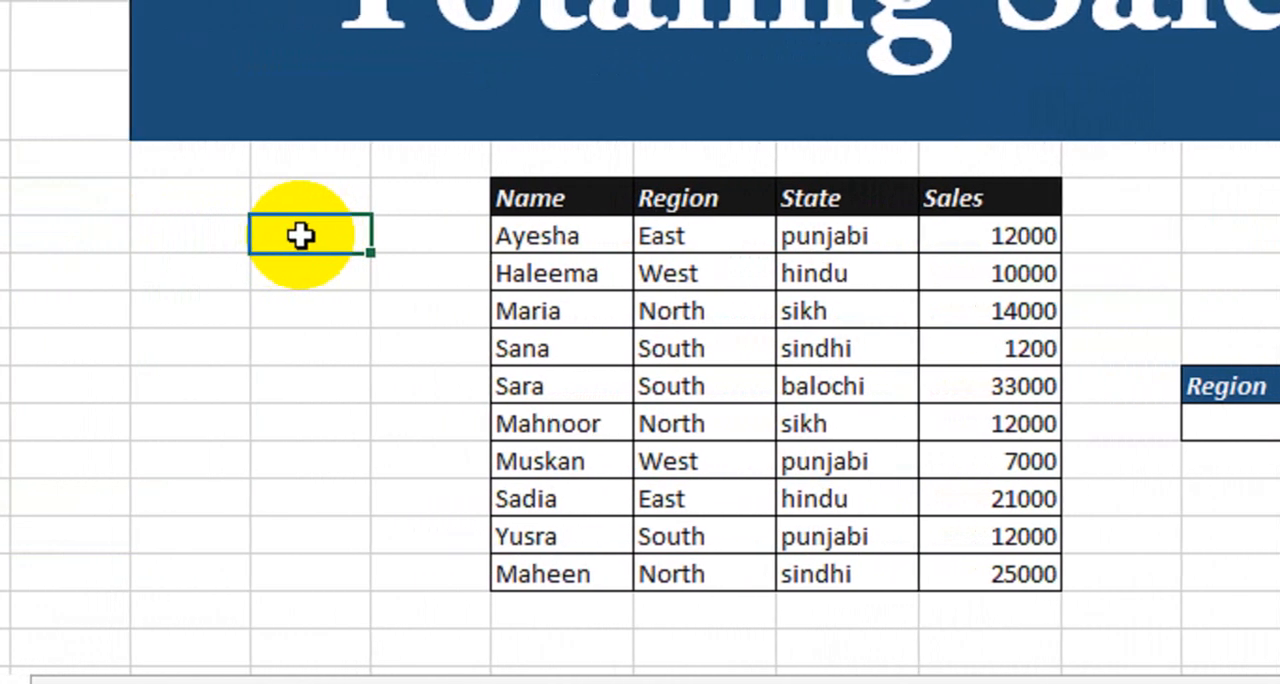
click(298, 272)
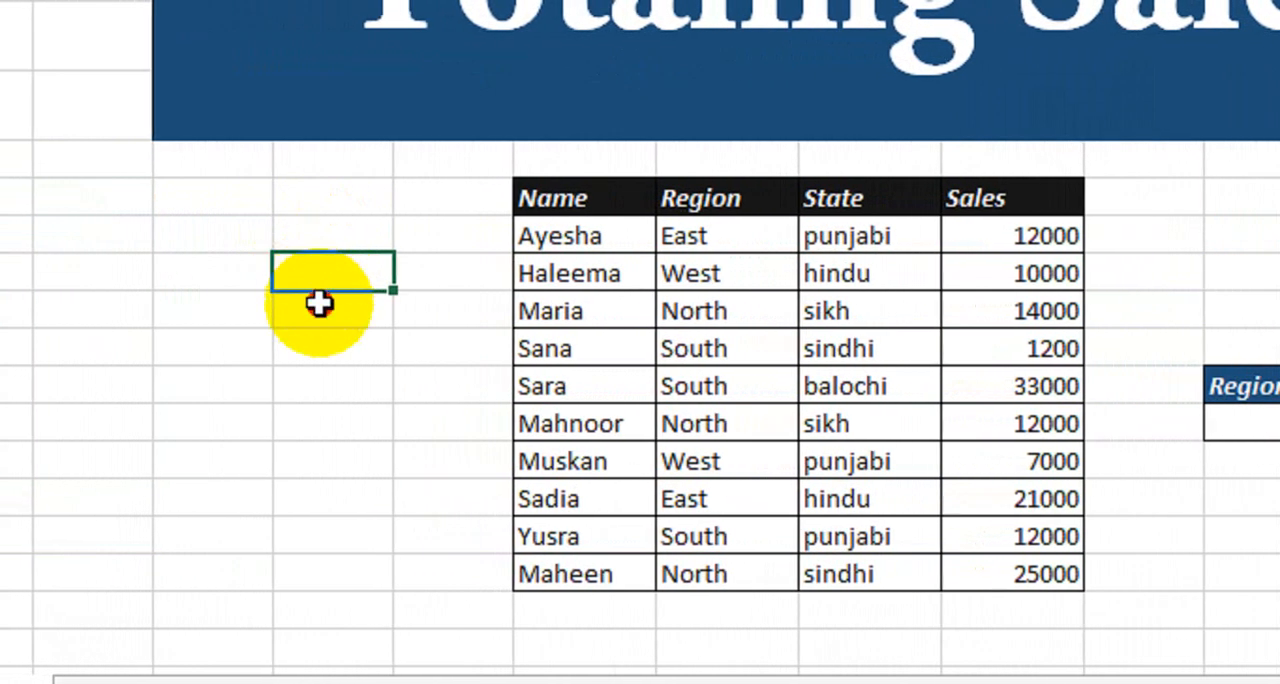
click(298, 346)
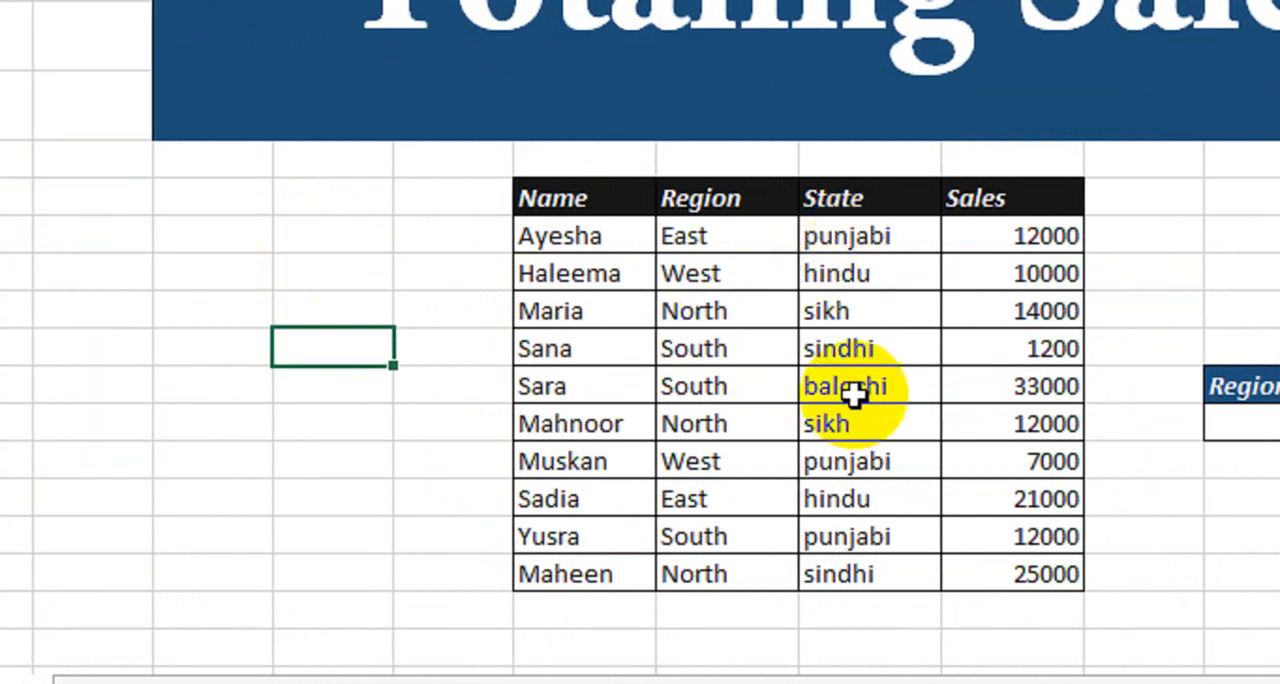
Enter the states Punjabi, Hindu, Sikh, Sindhi and Balochi down a blank column beside the sales data, starting level with its first record.
click(362, 231)
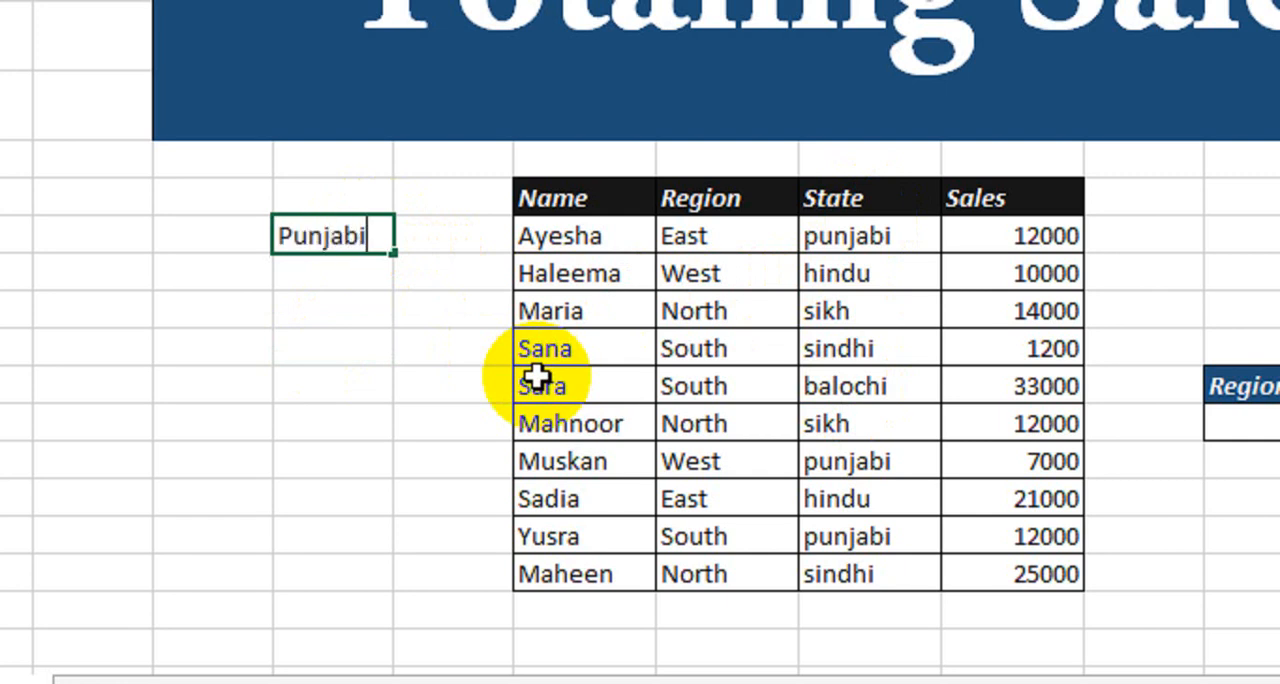
key(Return)
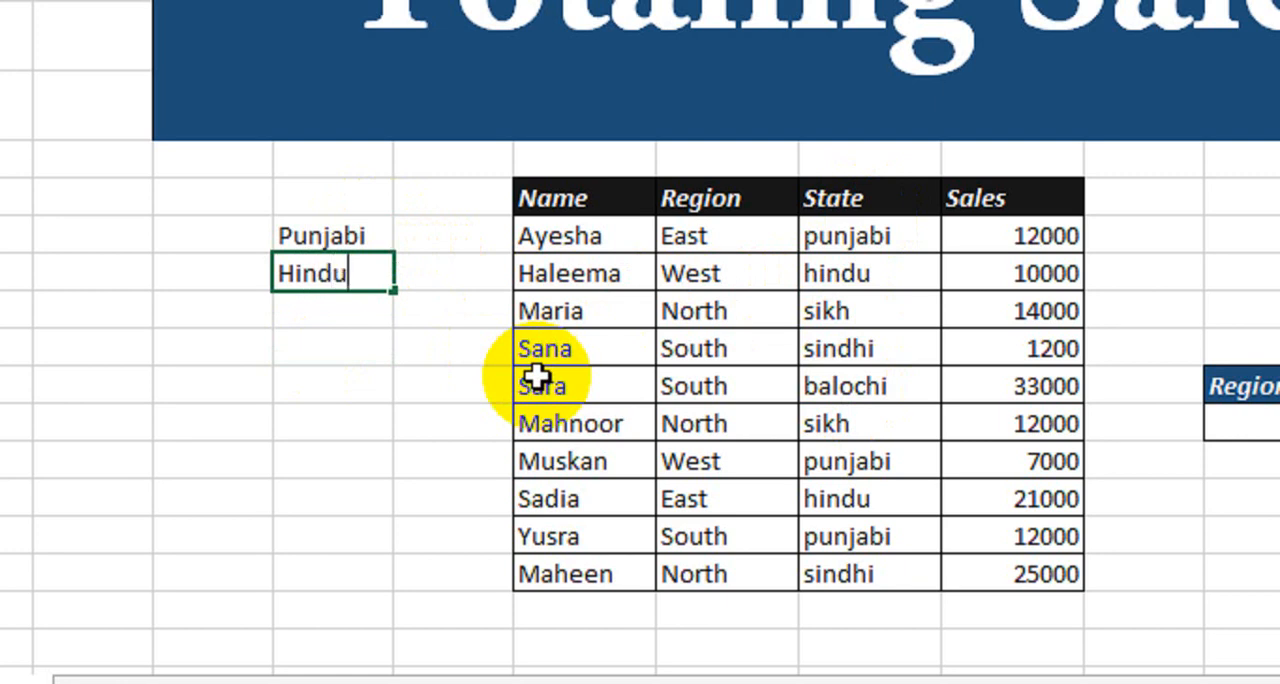
key(Return)
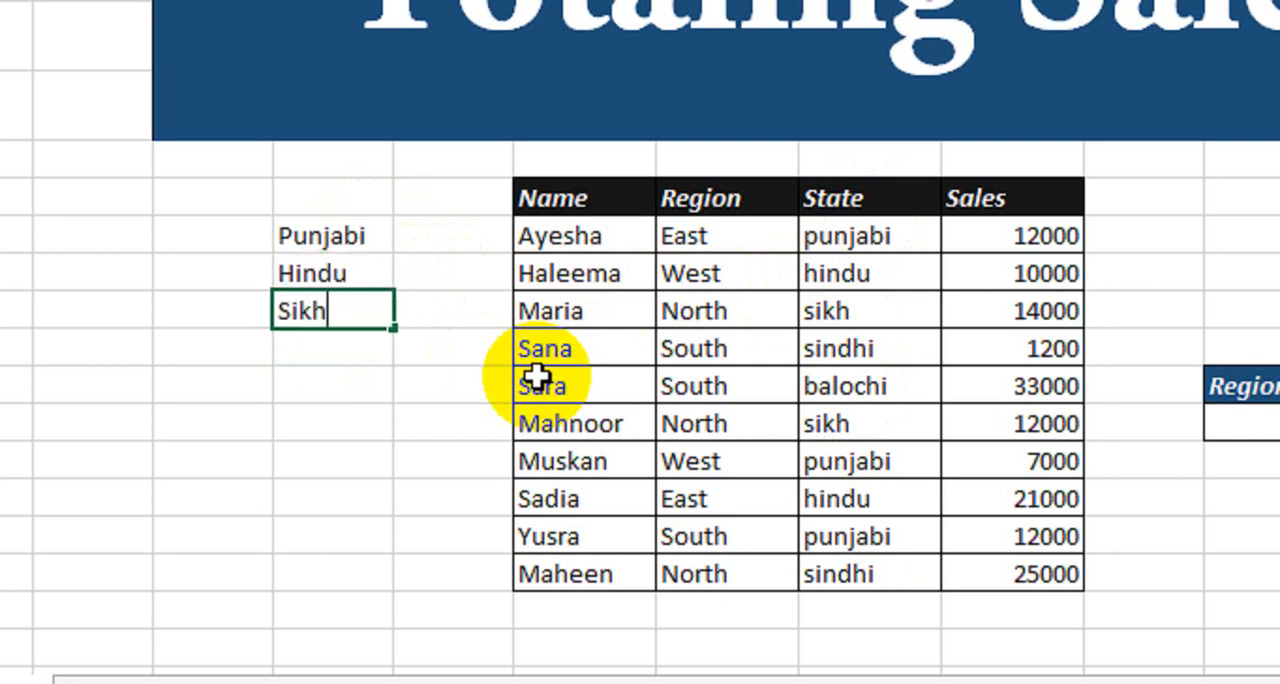
key(Return)
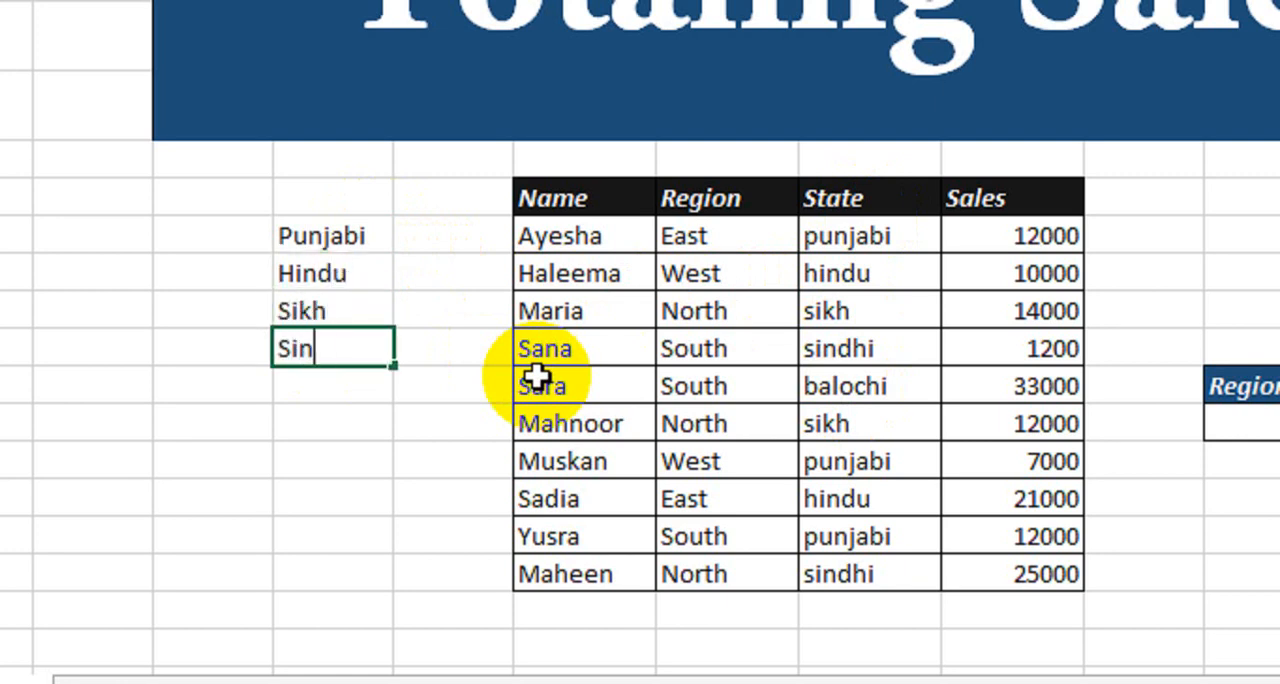
key(Return)
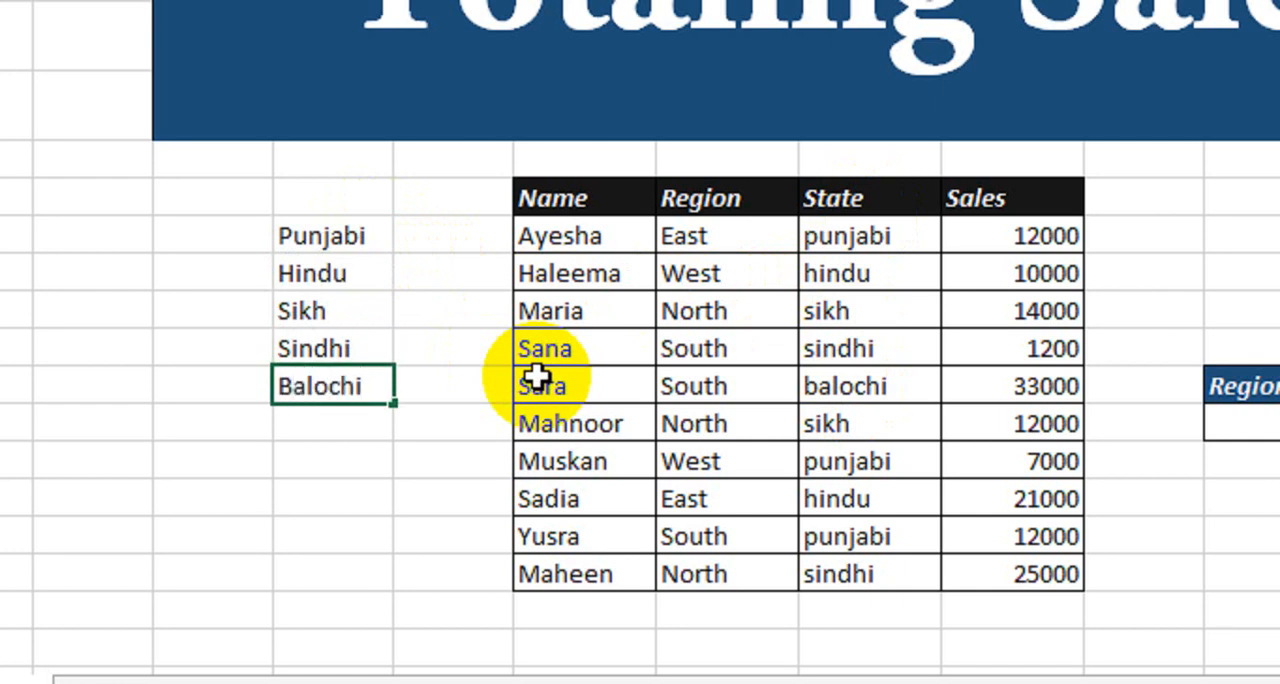
Commit the Balochi entry and compare the helper list of states with the sales data's State column.
key(Return)
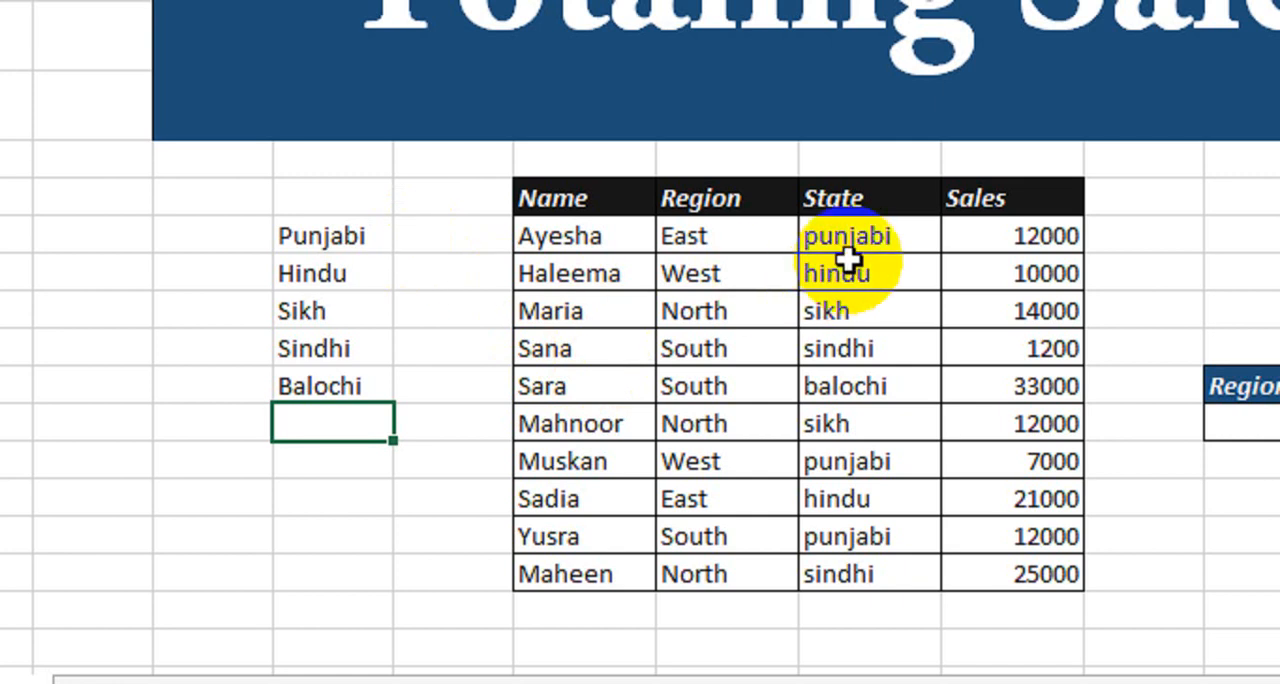
drag(845, 240, 857, 534)
click(355, 311)
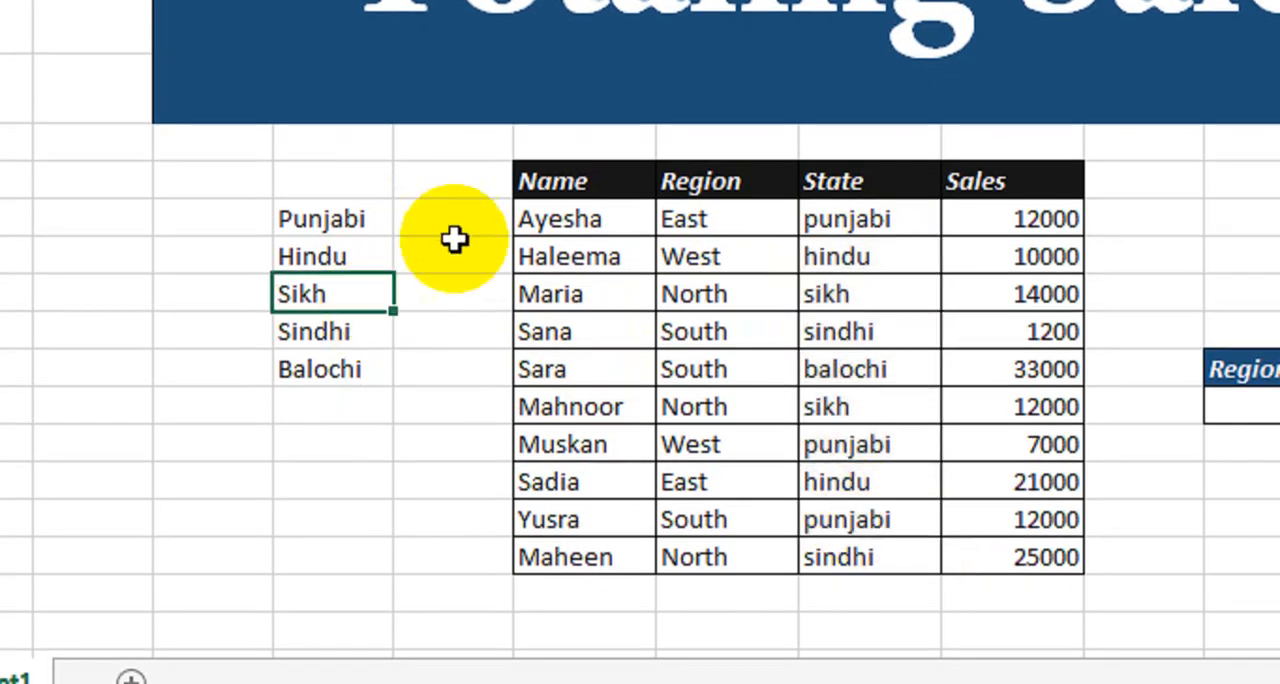
Start a List data validation rule for the empty State cell in the Region, State and Sales table.
click(1100, 404)
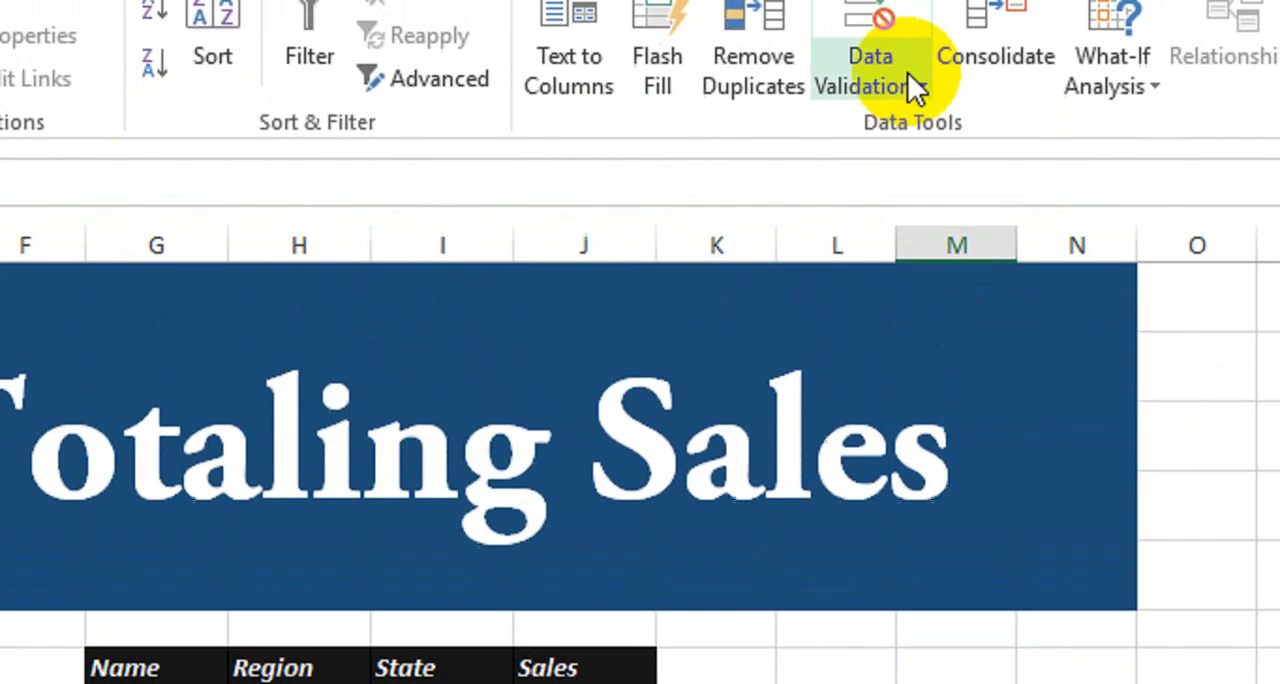
click(878, 128)
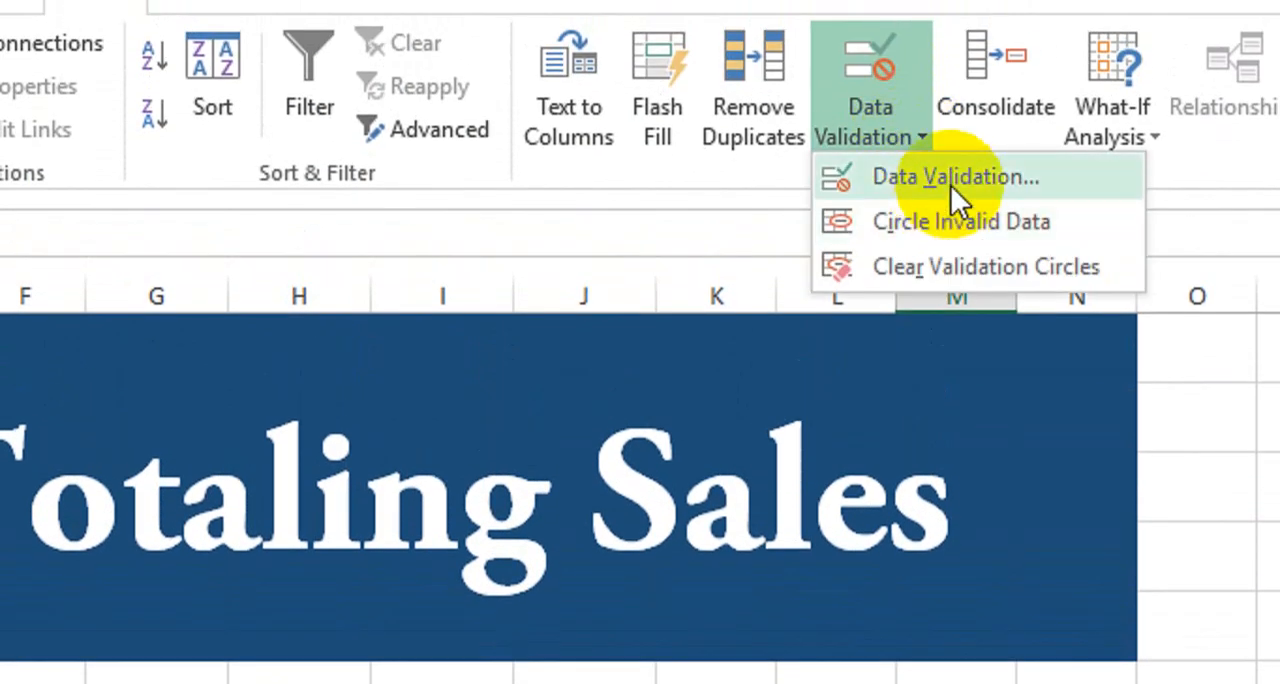
click(950, 184)
click(860, 522)
click(837, 636)
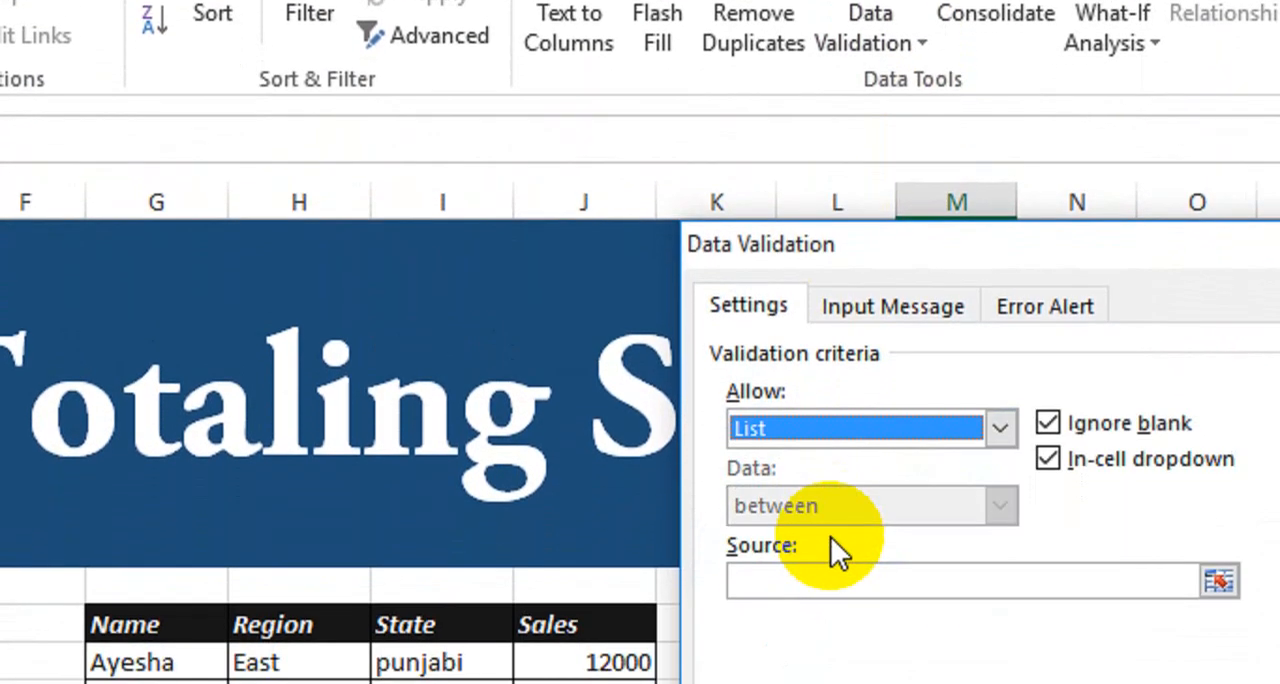
Set the rule's source to the helper list of states =$E$8:$E$12, apply it and check the State dropdown choices.
click(835, 674)
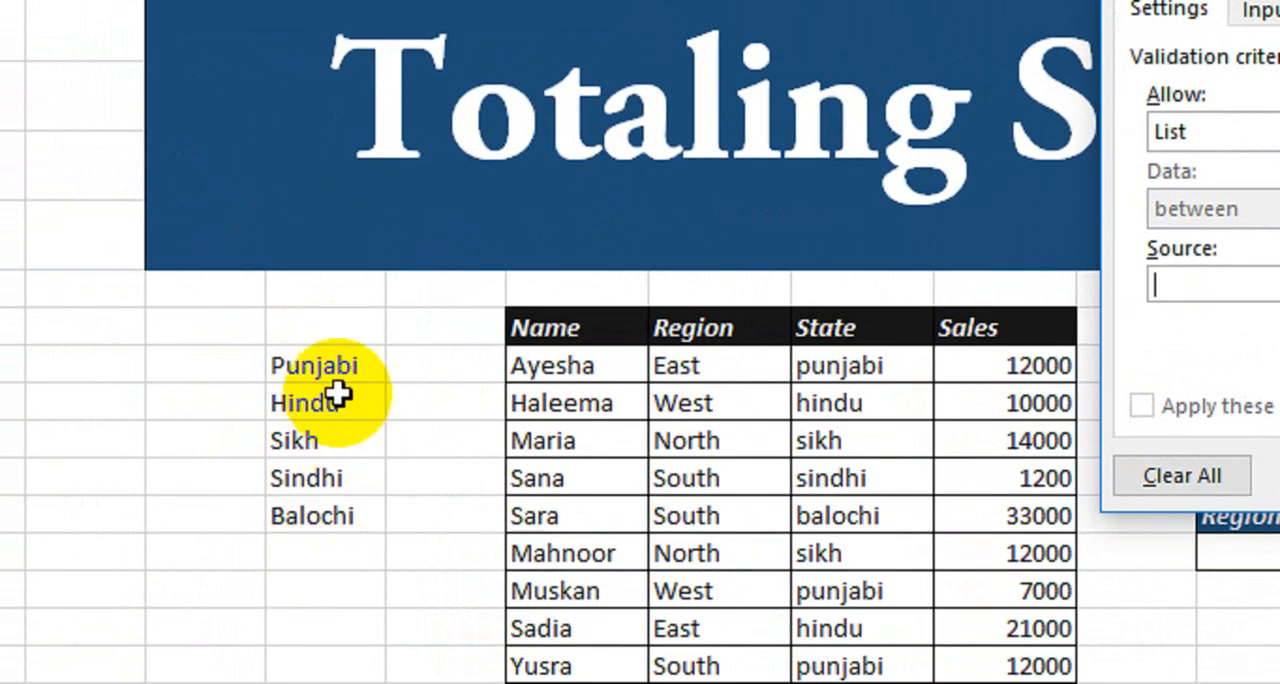
drag(335, 372, 335, 520)
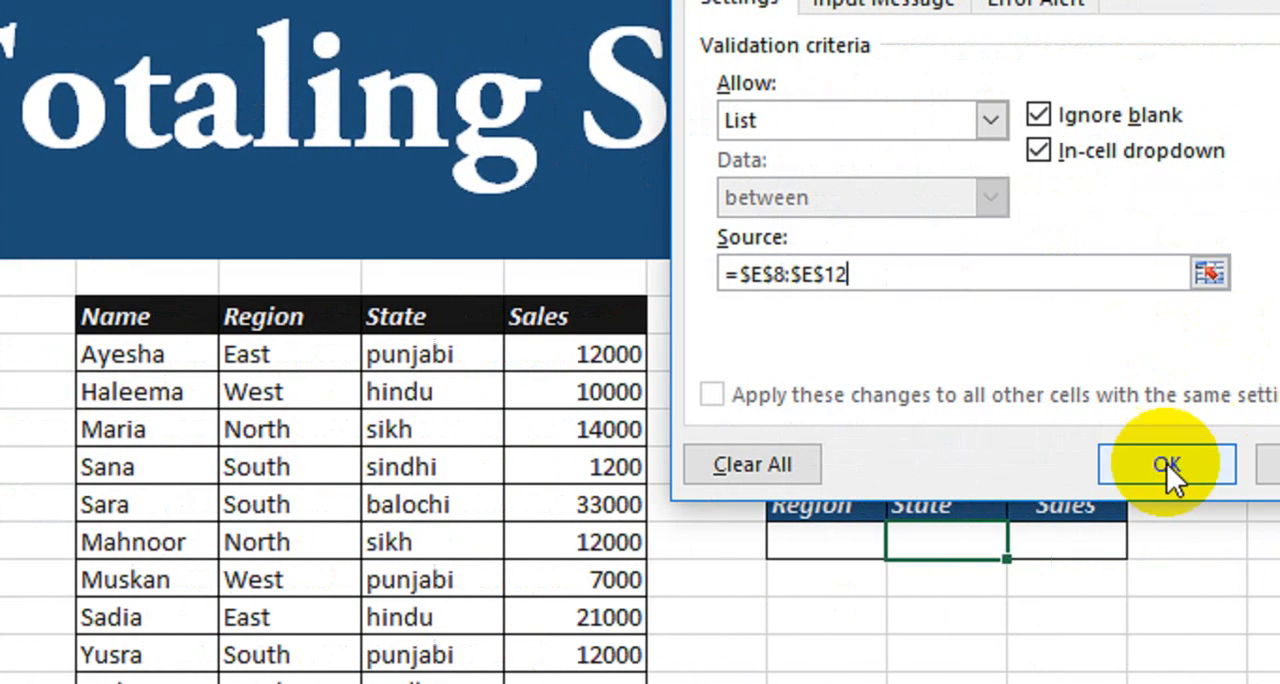
click(1166, 466)
click(873, 540)
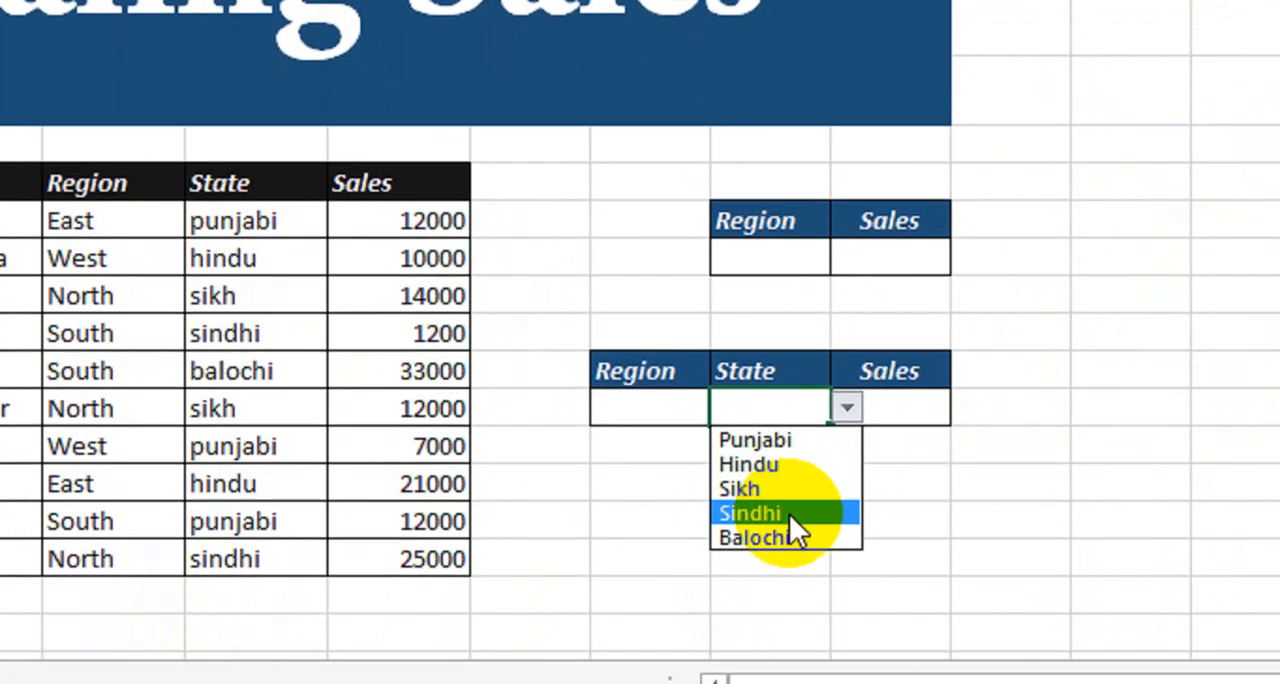
click(584, 529)
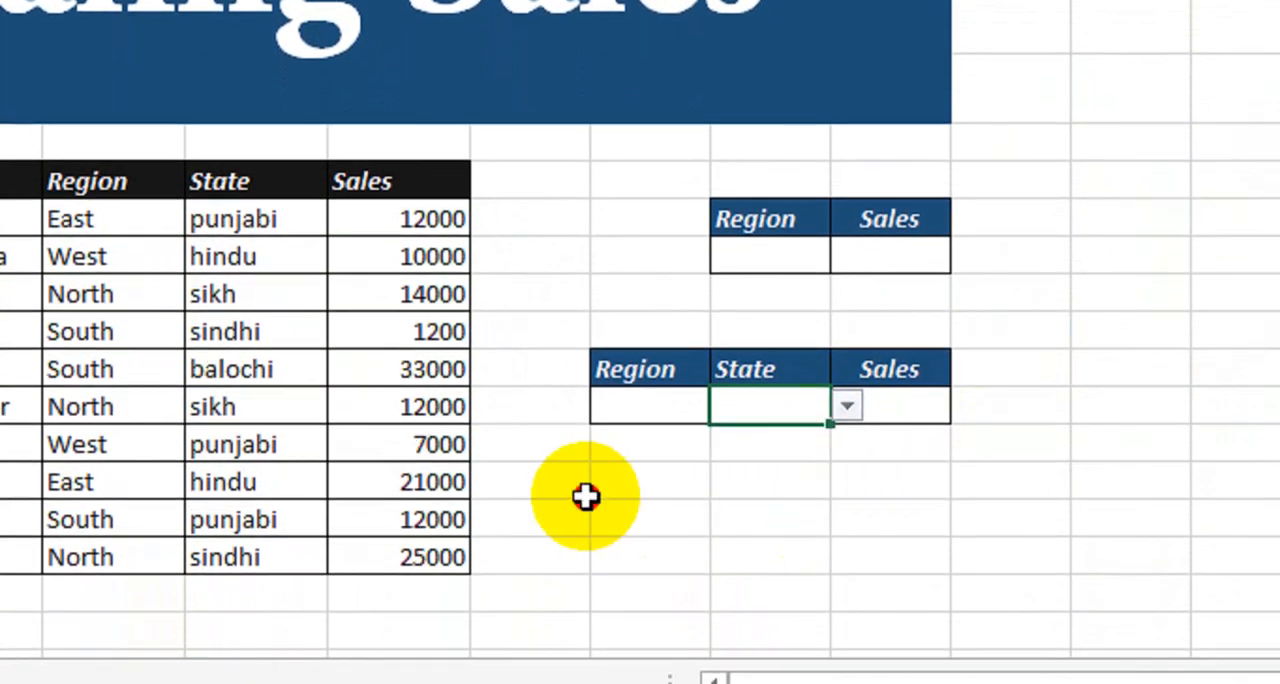
Review the sales data's Region values, the two-column table's Region dropdown and the helper list of states.
drag(151, 219, 146, 557)
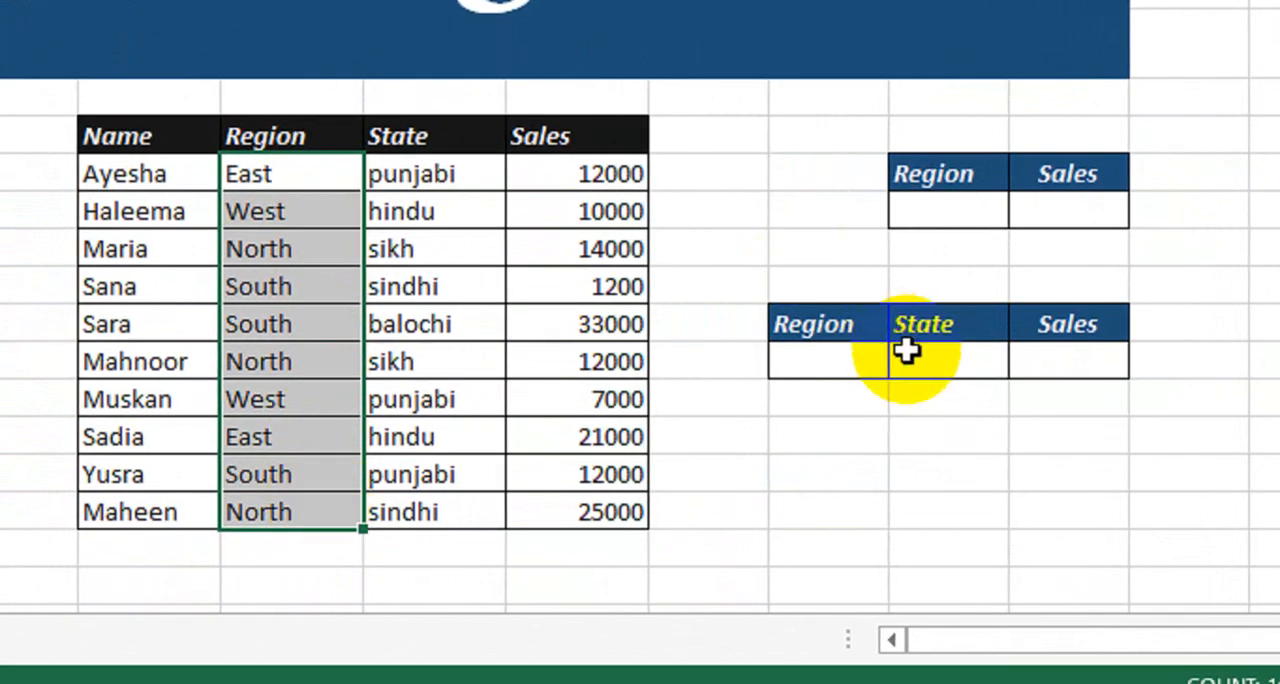
click(962, 220)
click(1014, 211)
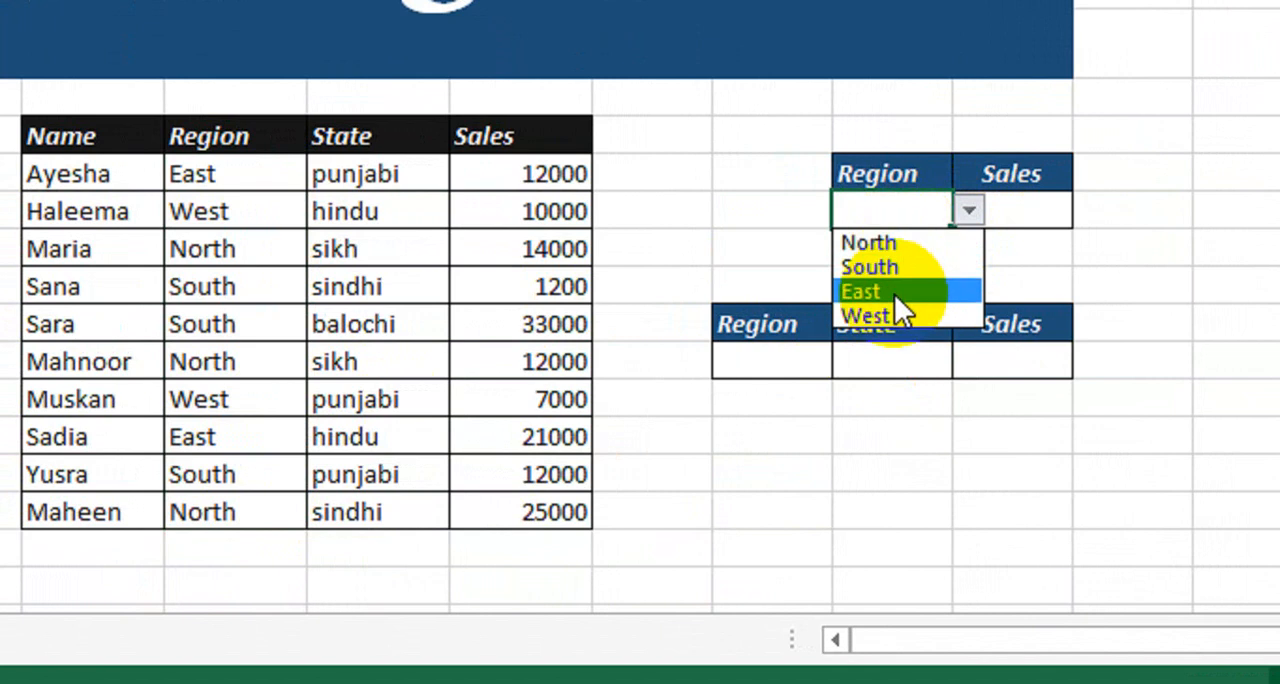
click(650, 251)
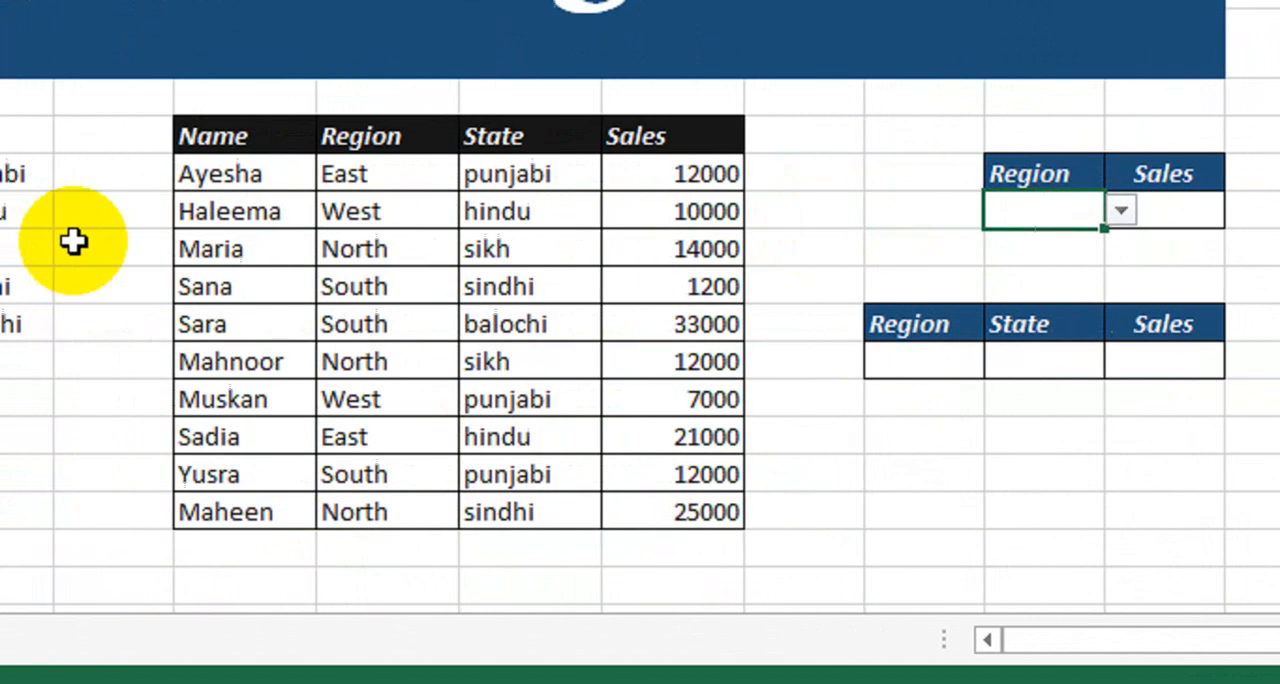
drag(217, 180, 204, 318)
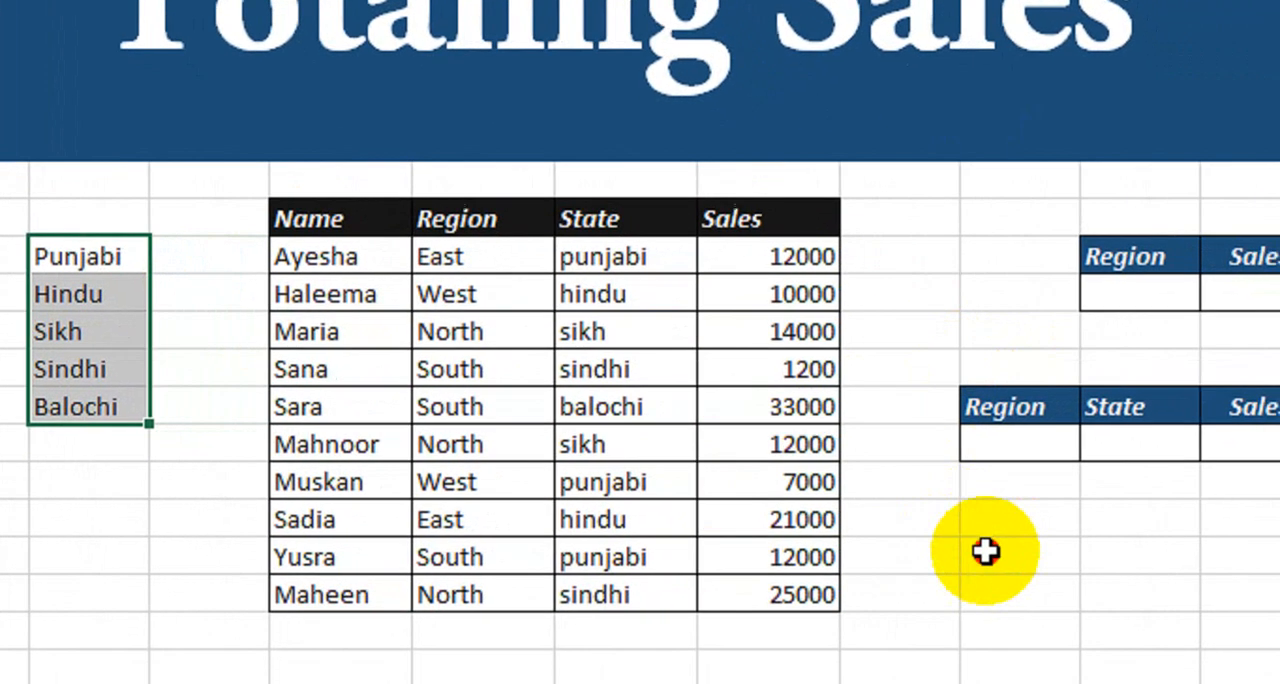
click(1099, 587)
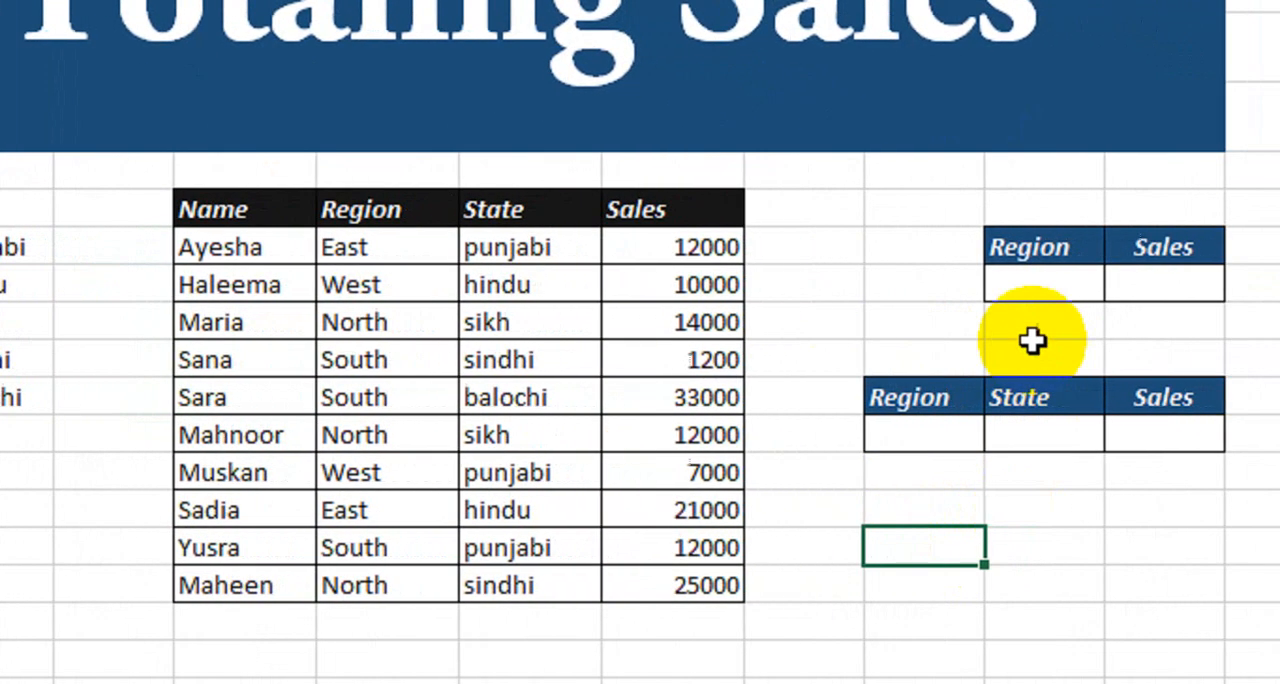
click(885, 436)
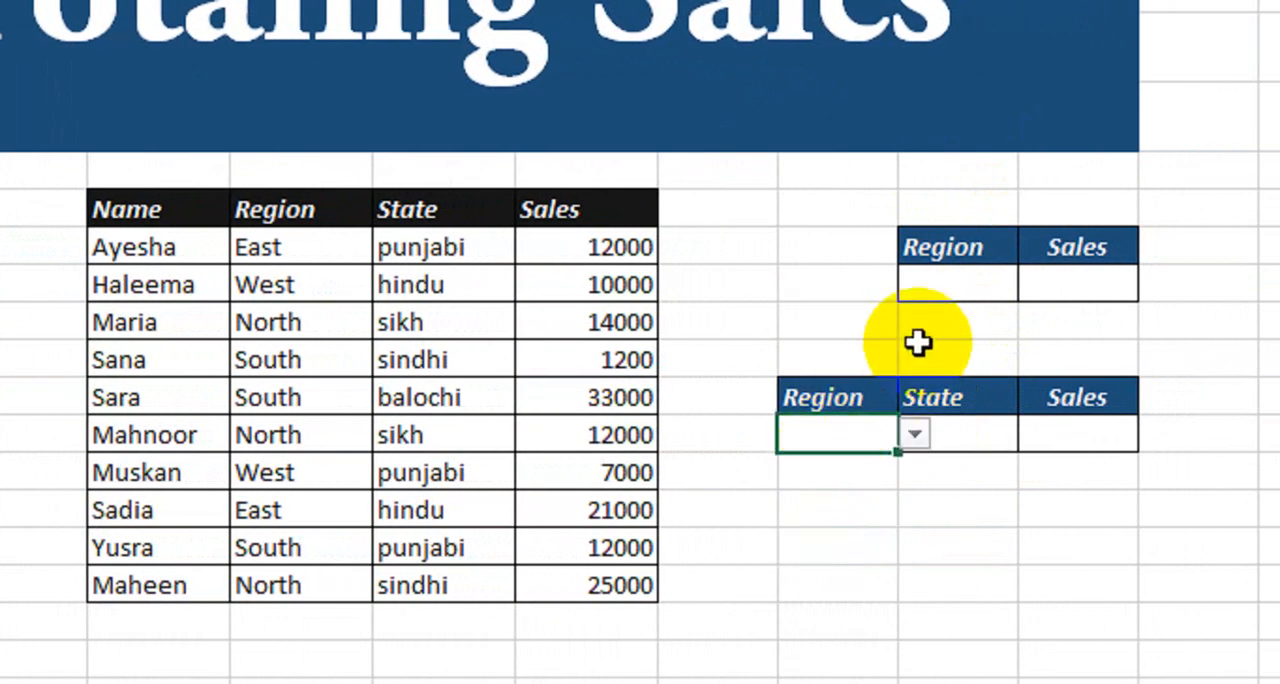
Start a SUMIF formula in the two-column table's Sales cell with the data's Region column H8:H17 as its range.
click(1069, 285)
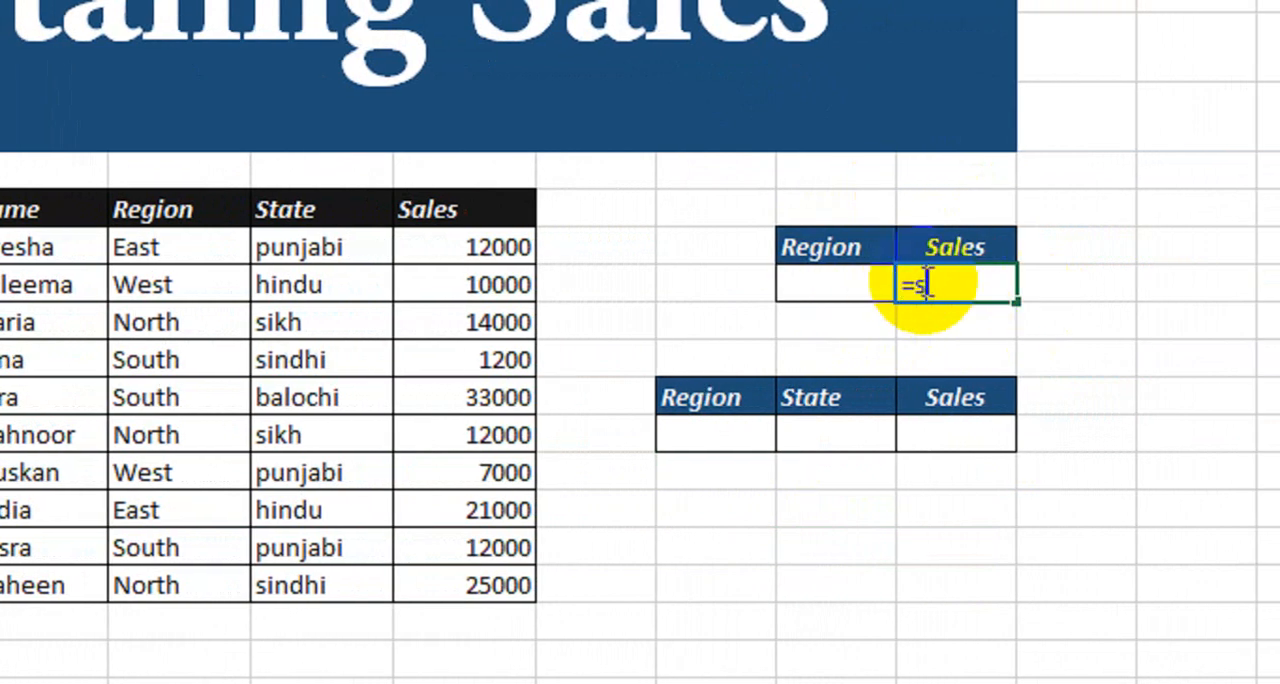
text(umi)
key(Tab)
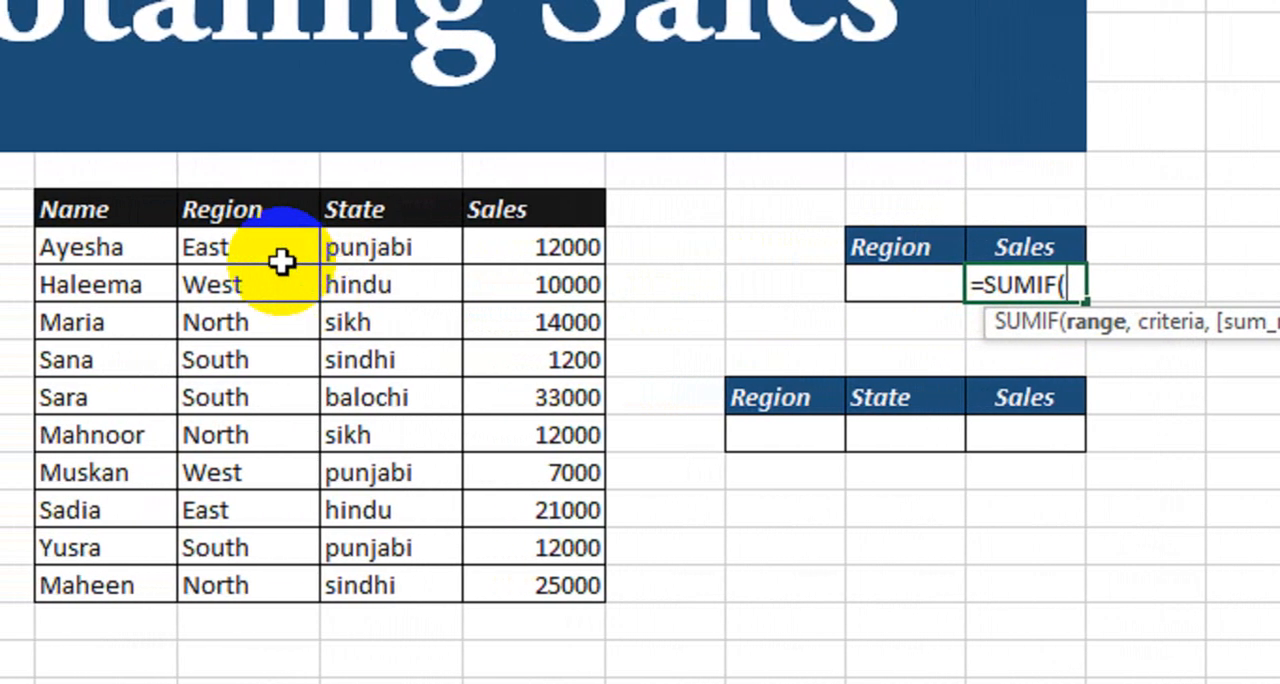
drag(219, 257, 216, 300)
drag(318, 301, 318, 585)
text(,)
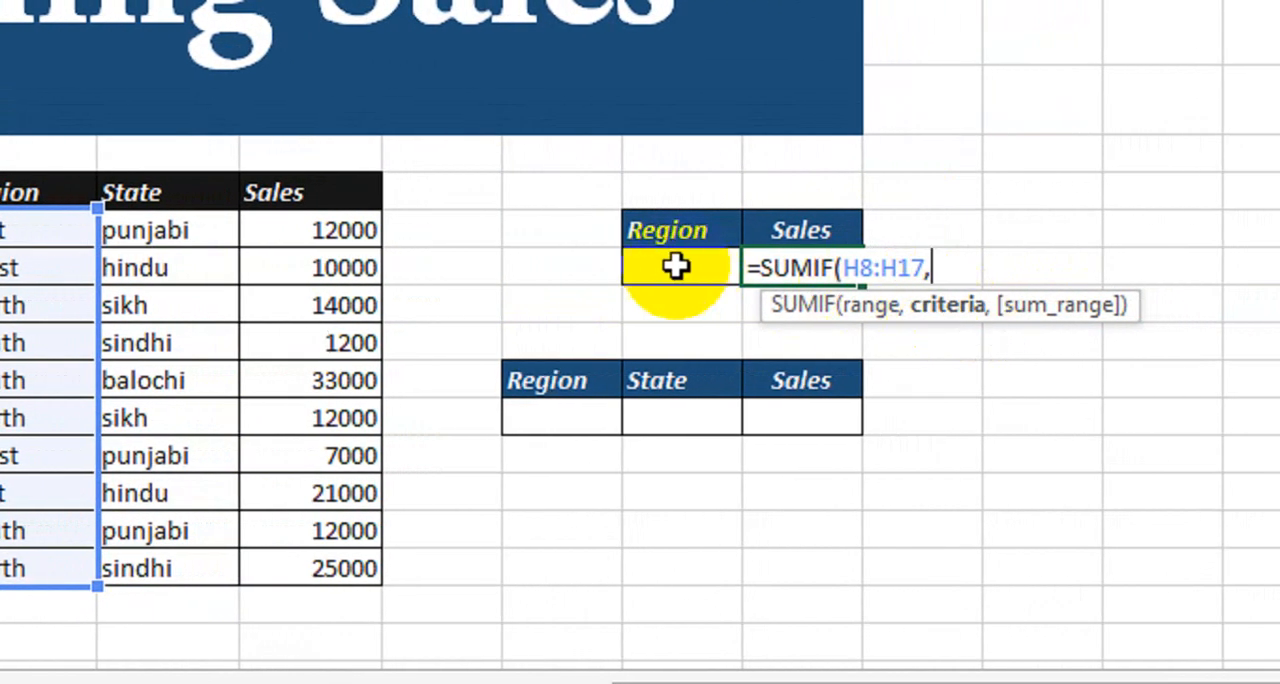
Complete the SUMIF formula with Region cell M9 as the criteria and Sales column J8:J17 as the sum range.
click(703, 264)
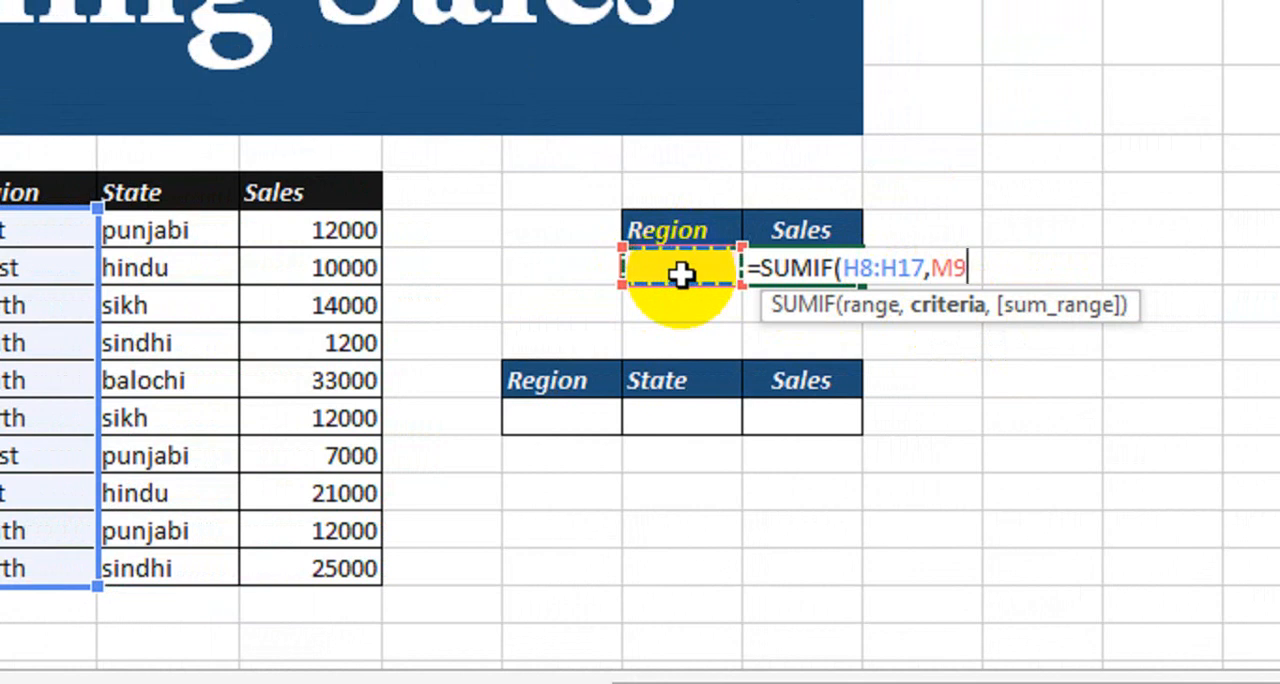
text(,)
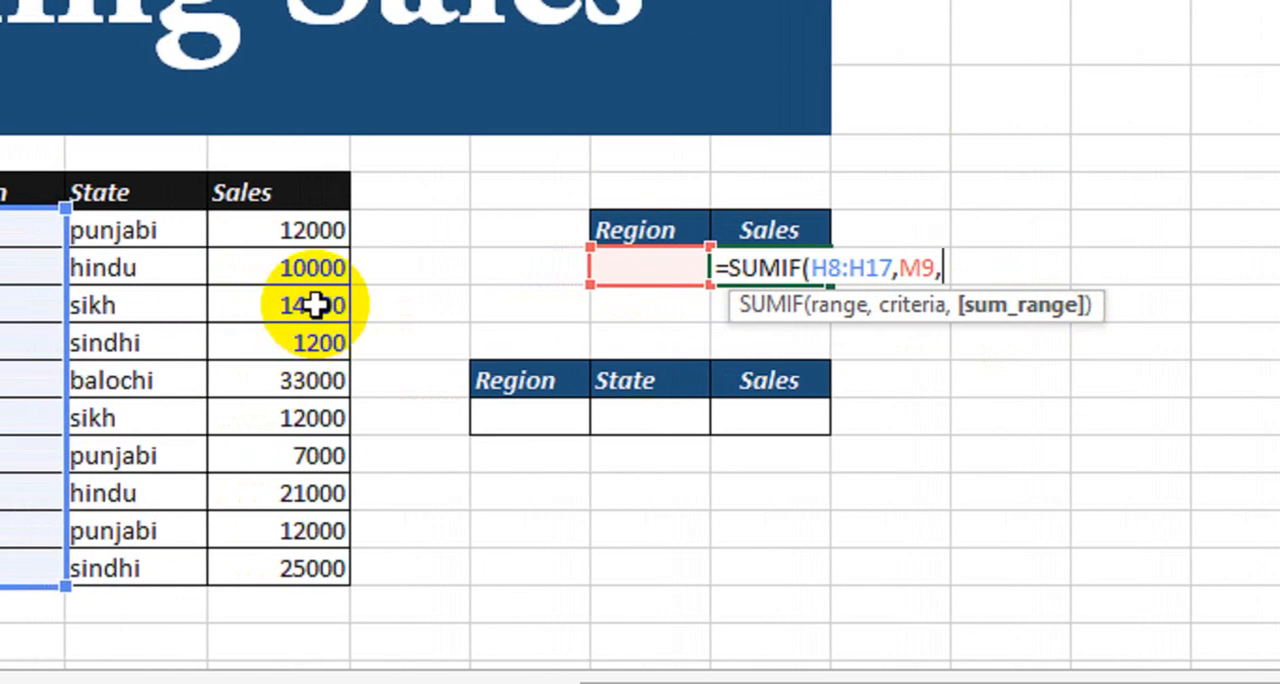
drag(207, 232, 235, 267)
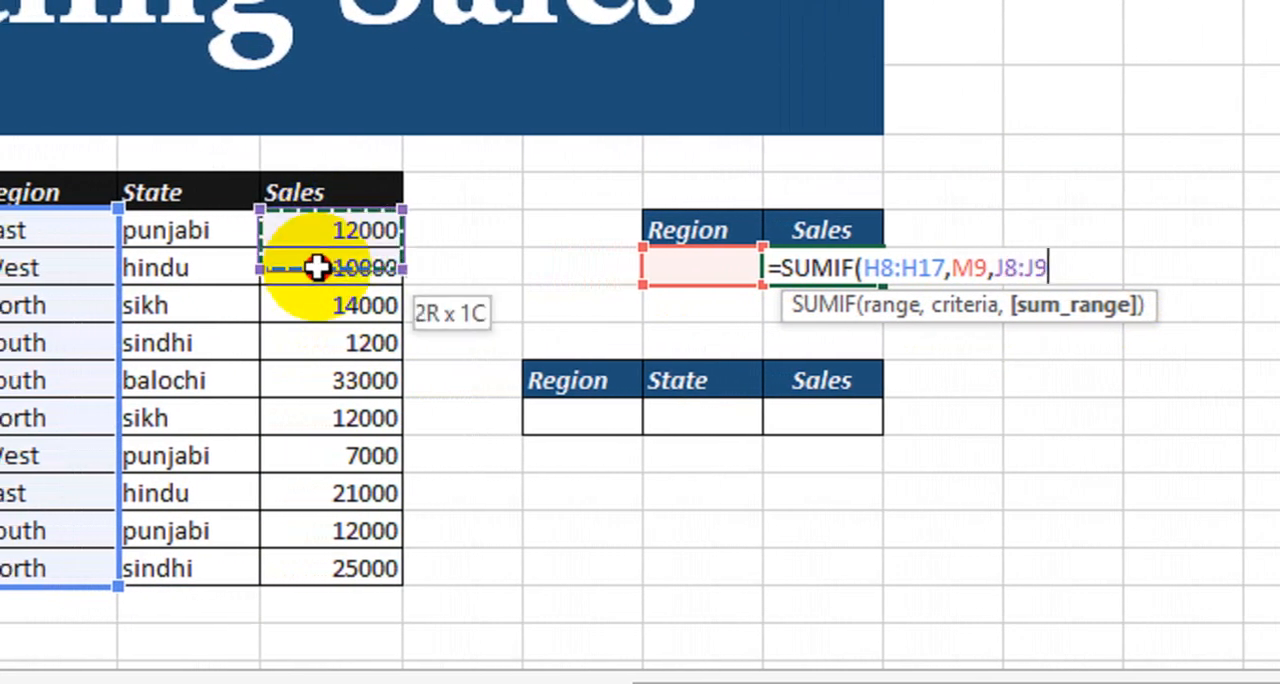
drag(316, 267, 316, 568)
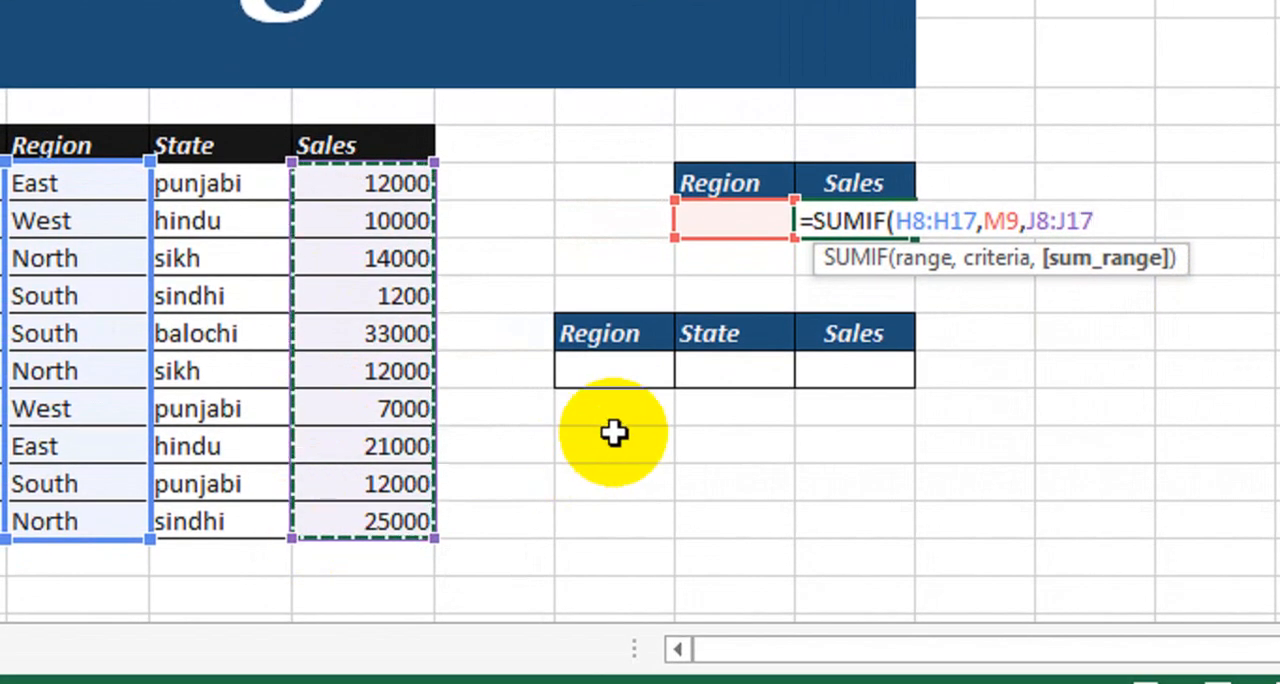
text())
key(Return)
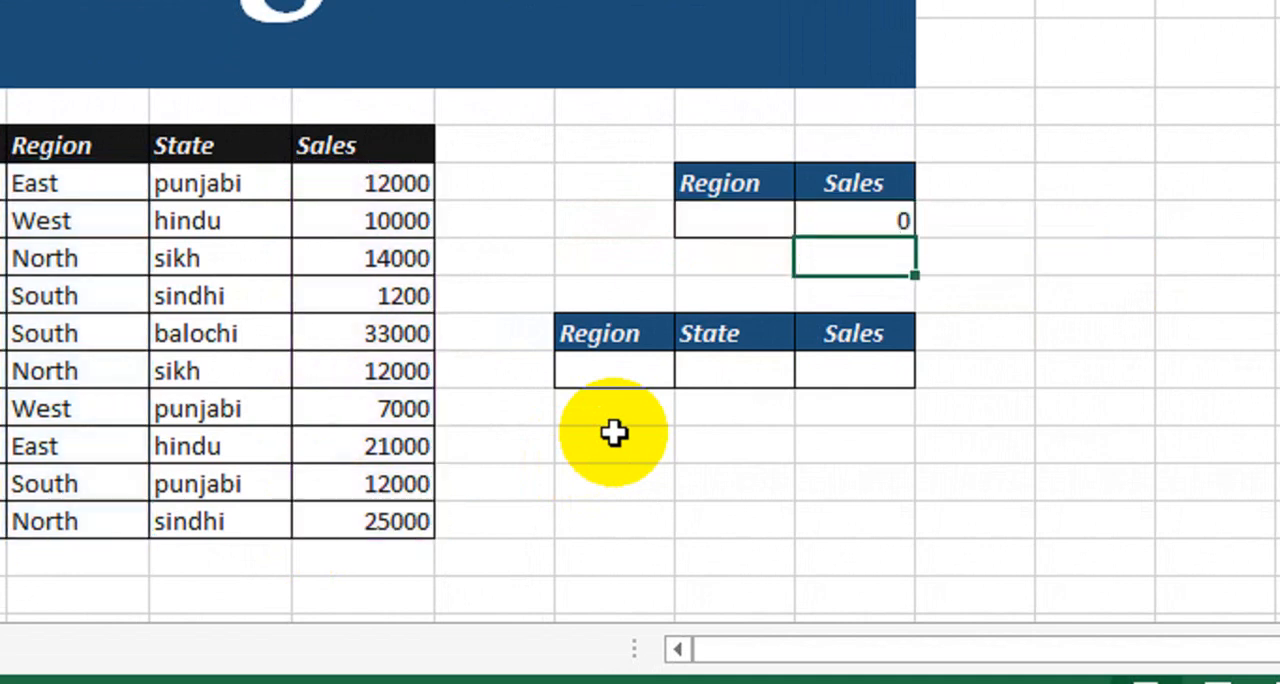
Choose North as the Region in the two-column table to test the SUMIF total.
click(751, 225)
click(812, 221)
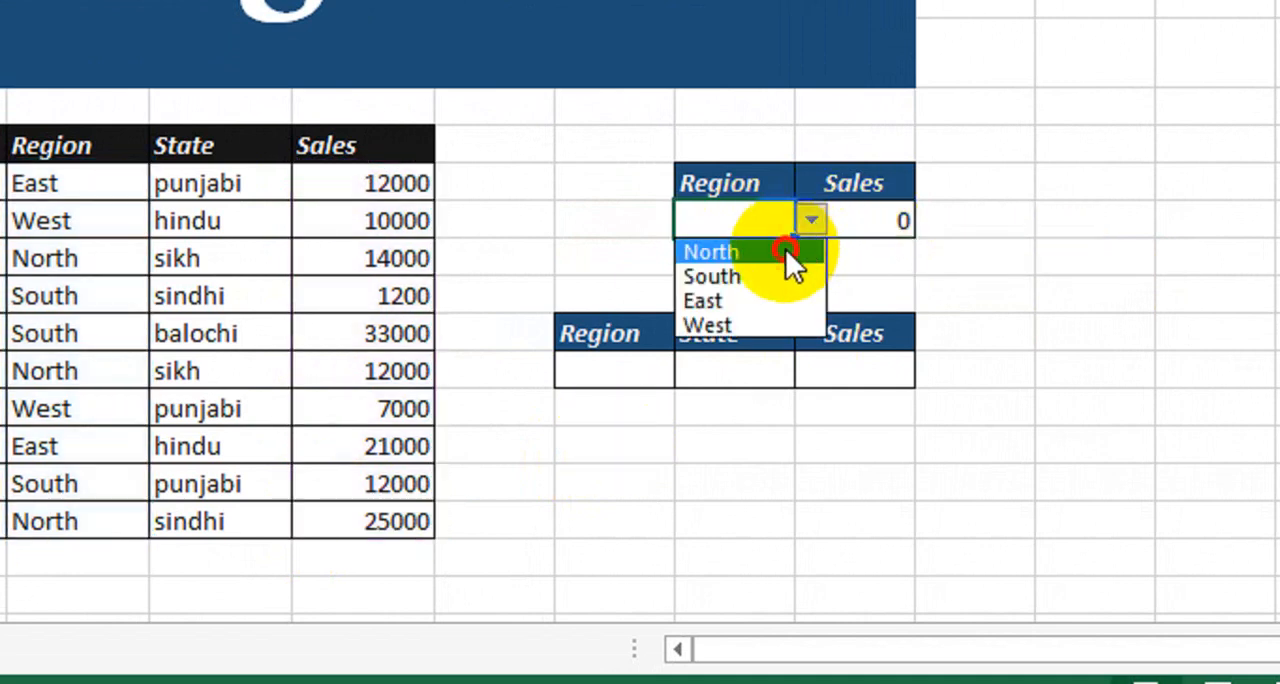
click(786, 254)
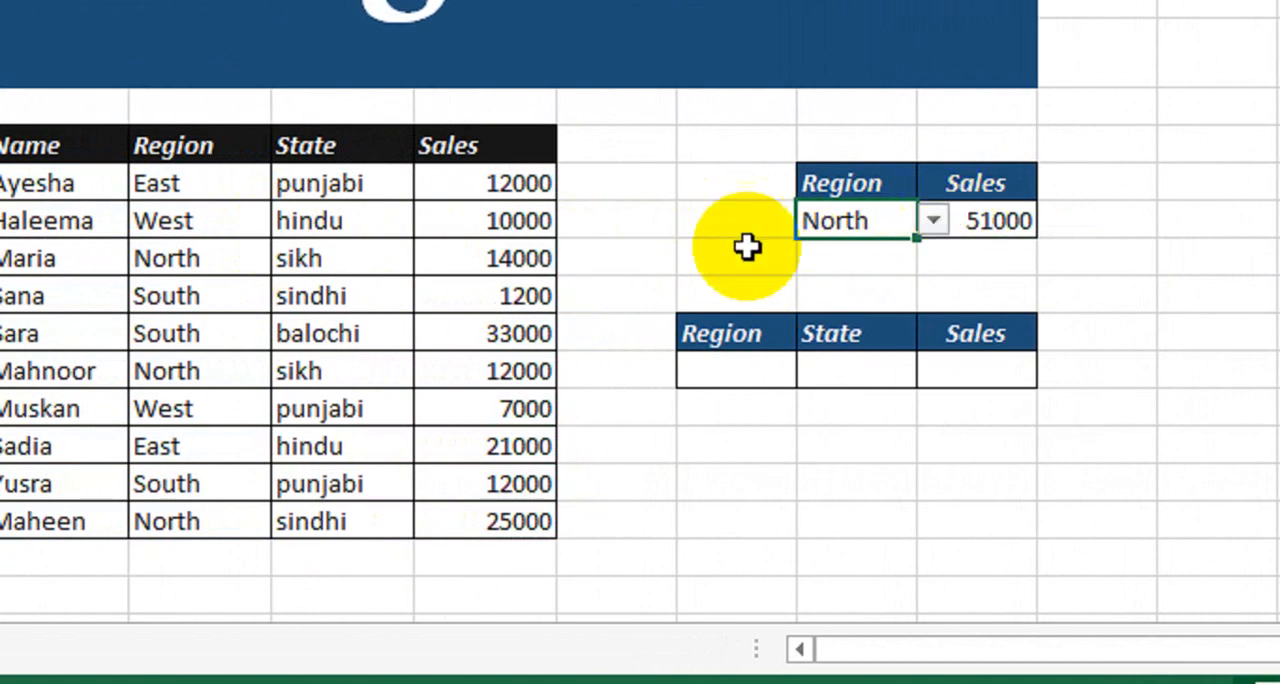
Cross-check the North total by entering =J10+J13+J17 in the blank cell beside the sales data's Sales header.
click(626, 183)
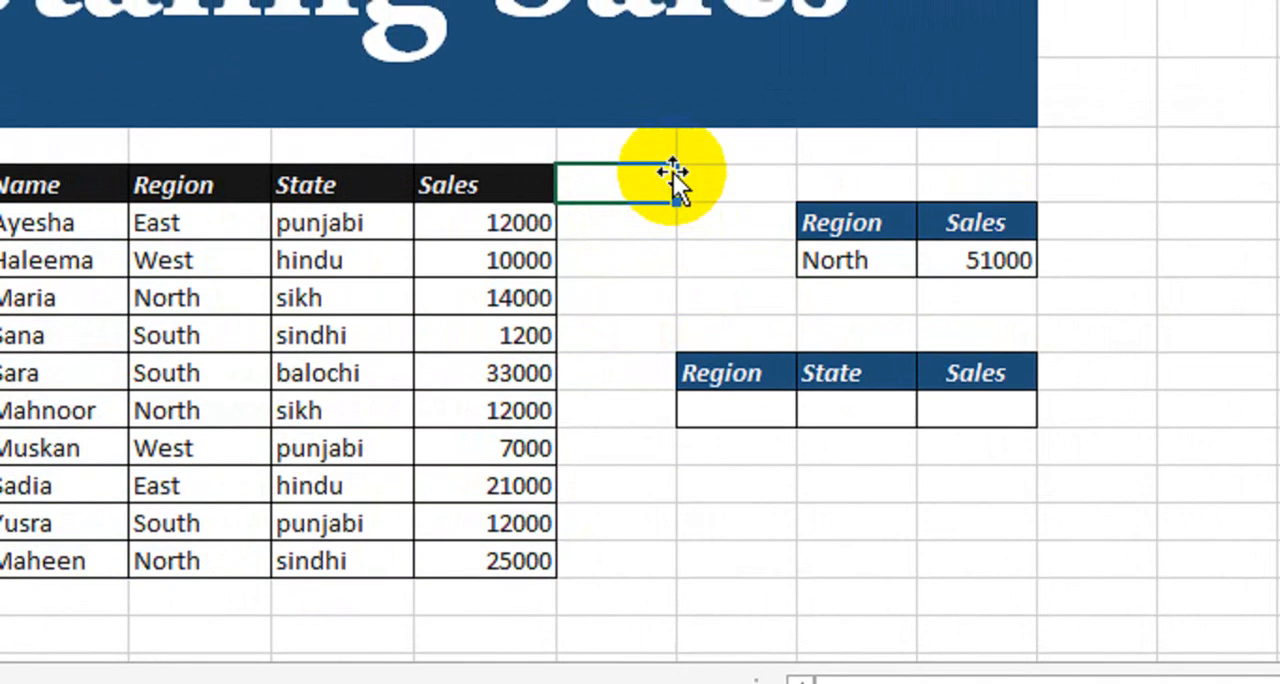
text(=)
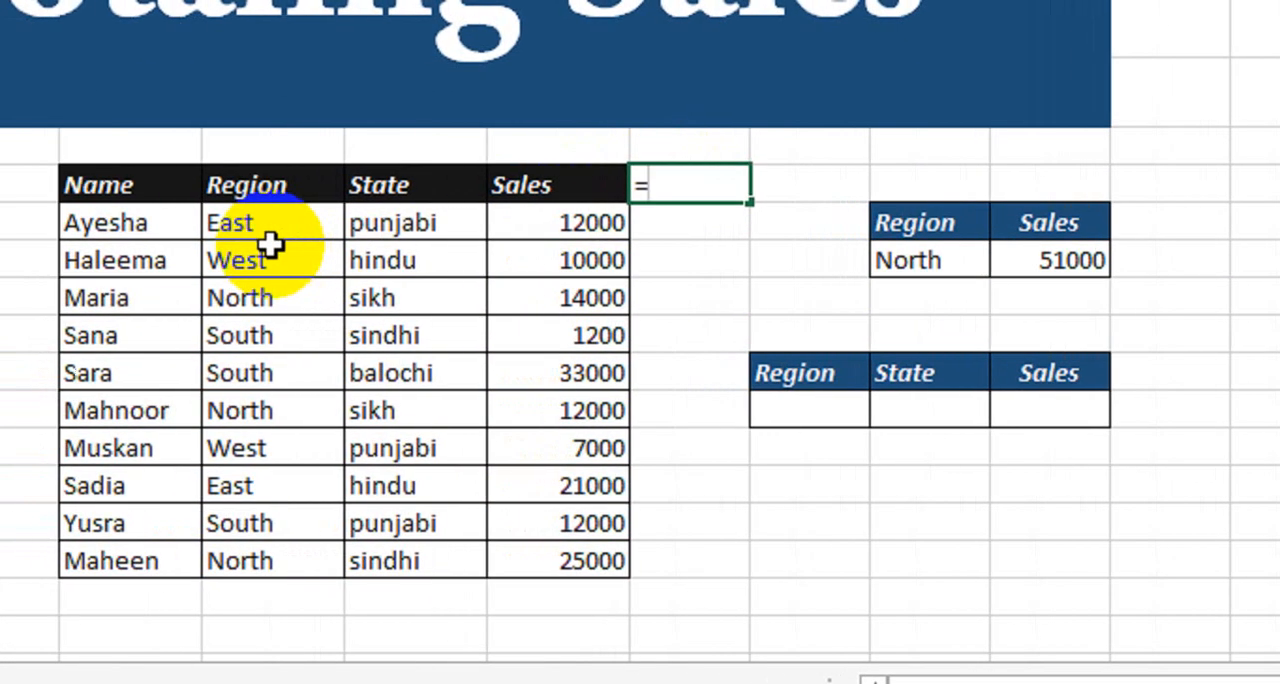
click(556, 303)
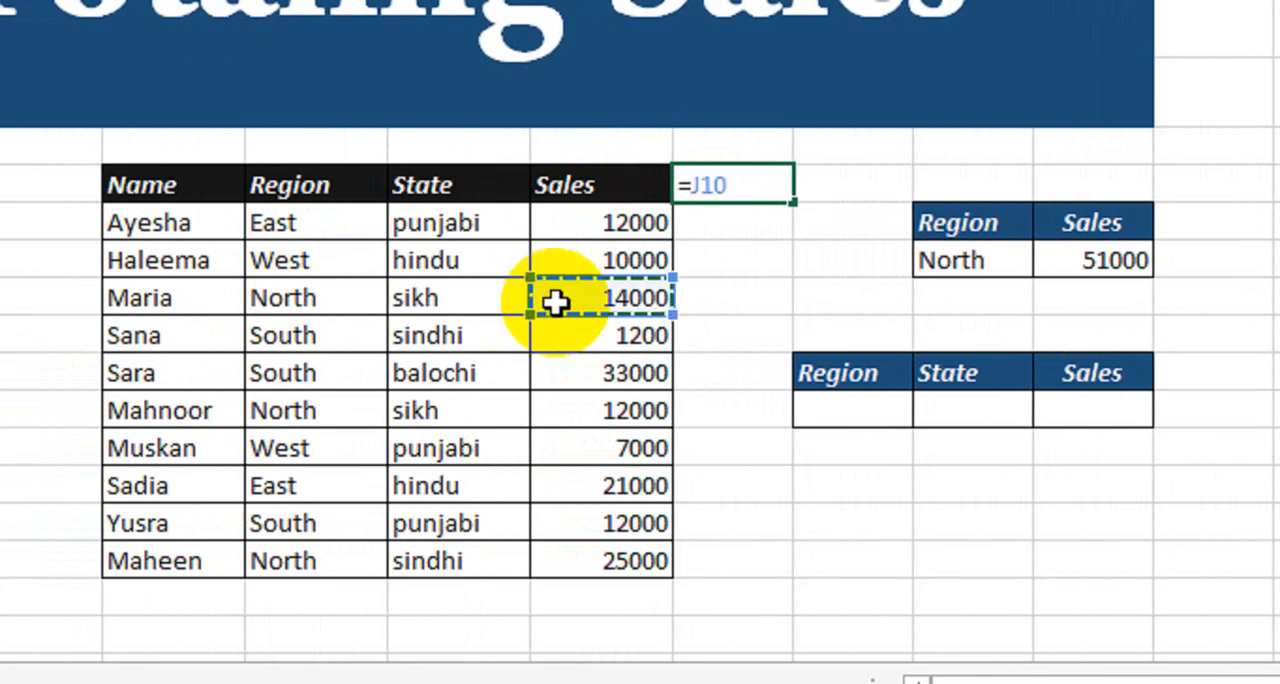
text(+)
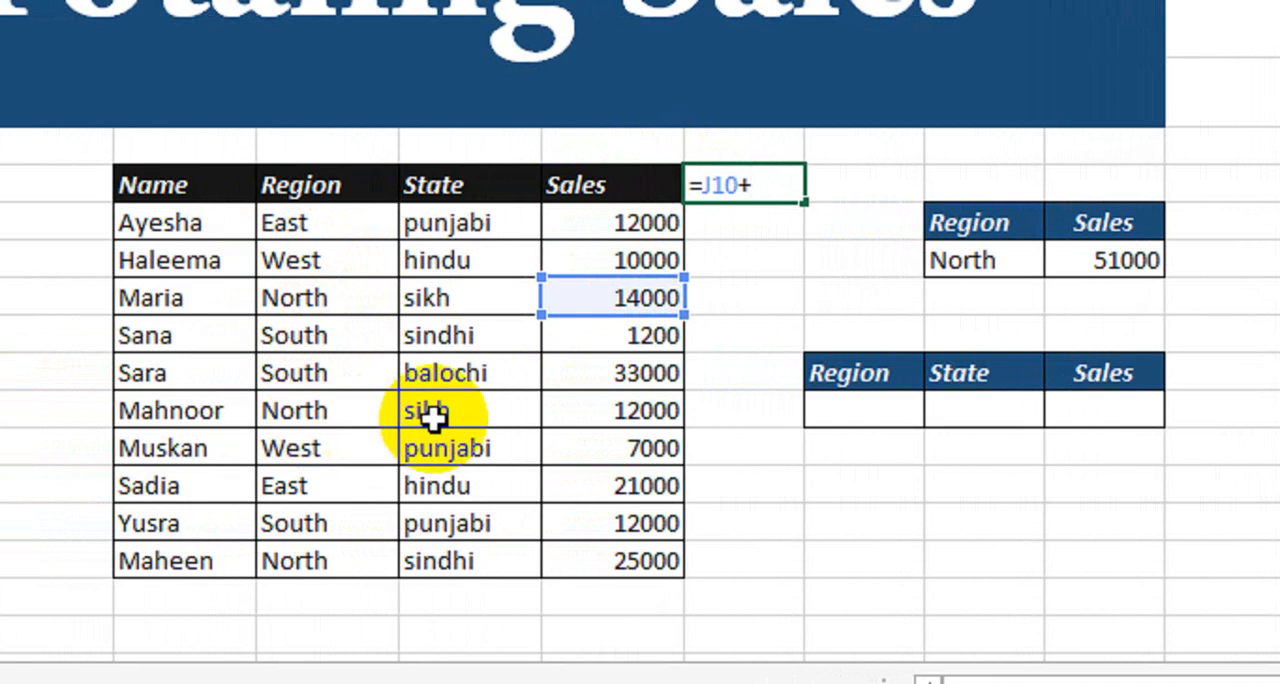
click(585, 410)
text(+)
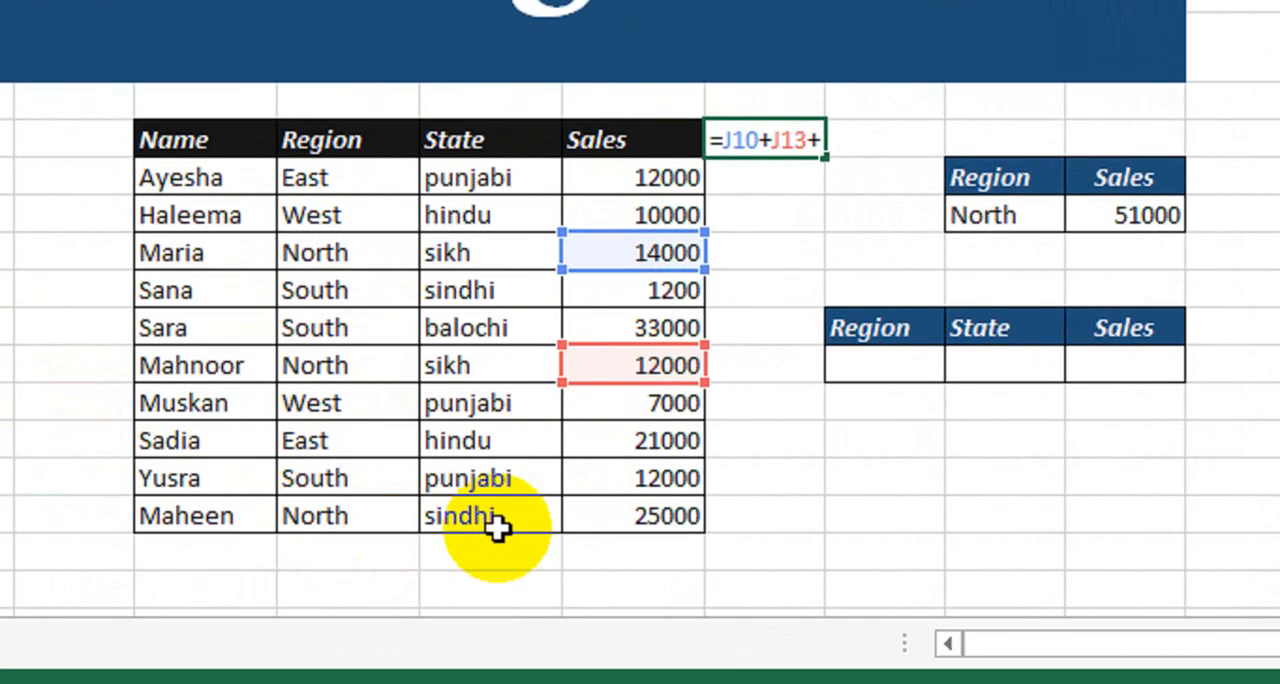
click(616, 525)
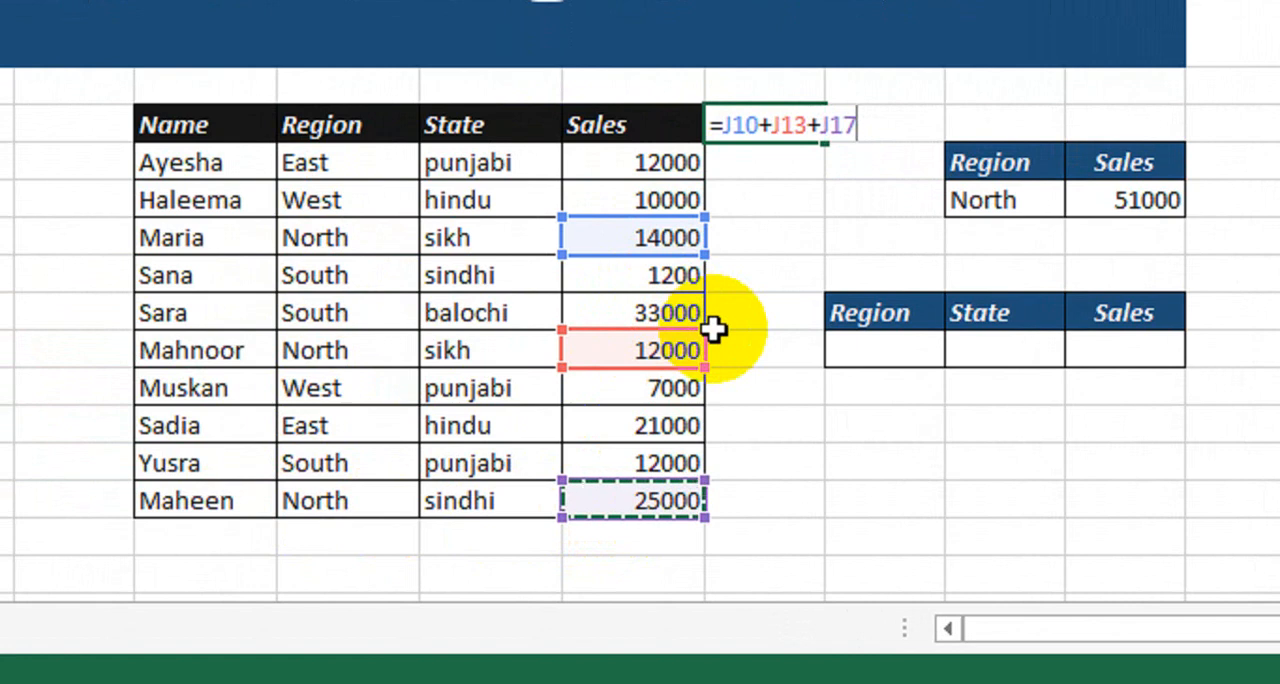
key(Return)
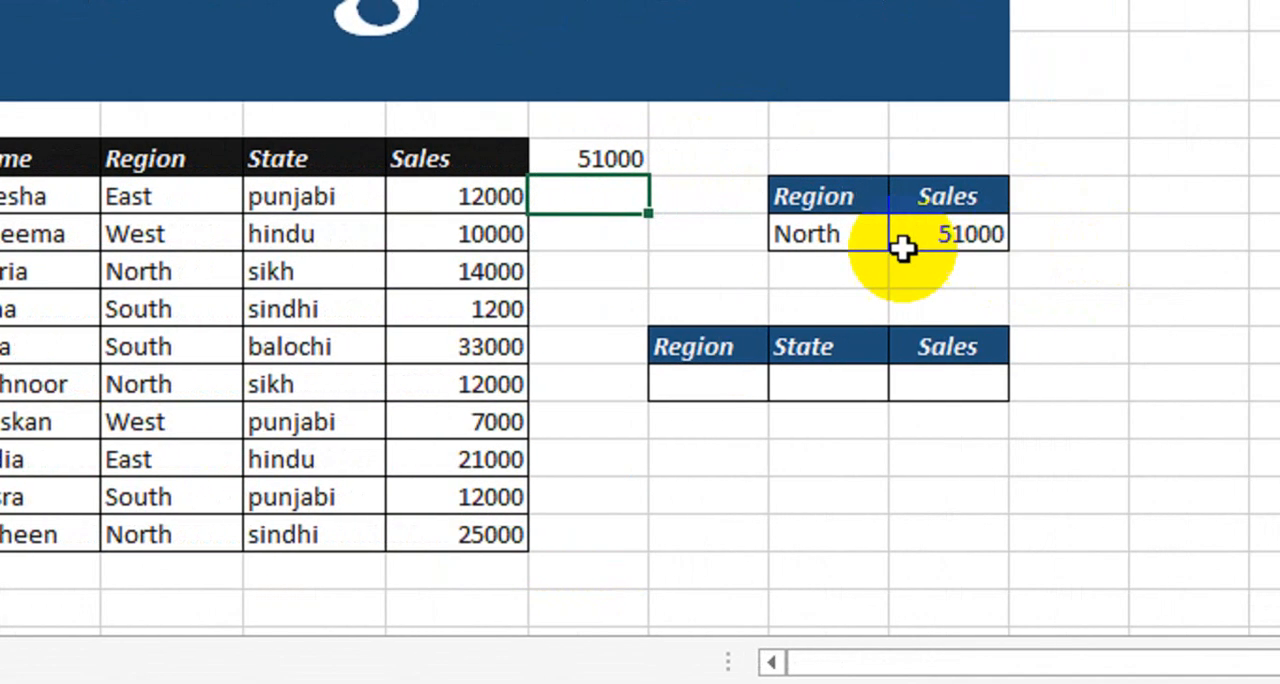
Test the SUMIF total with other regions by choosing South, East and finally West in the two-column table.
click(1035, 200)
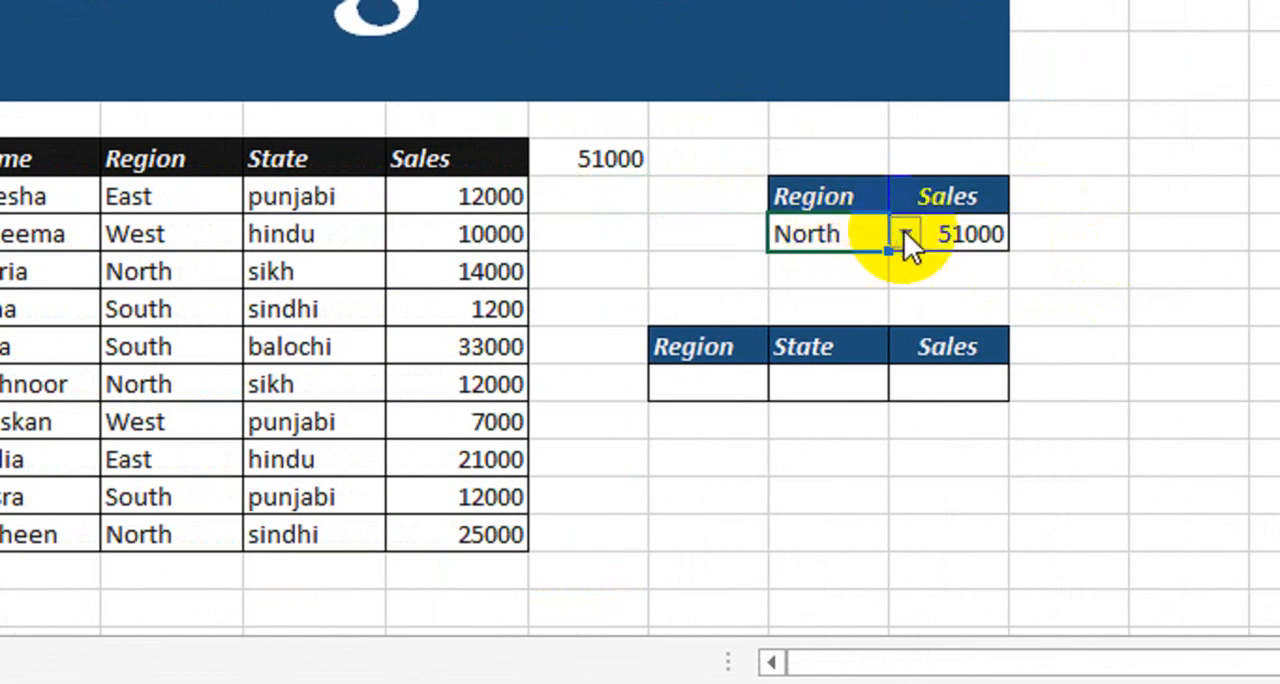
click(905, 233)
click(885, 288)
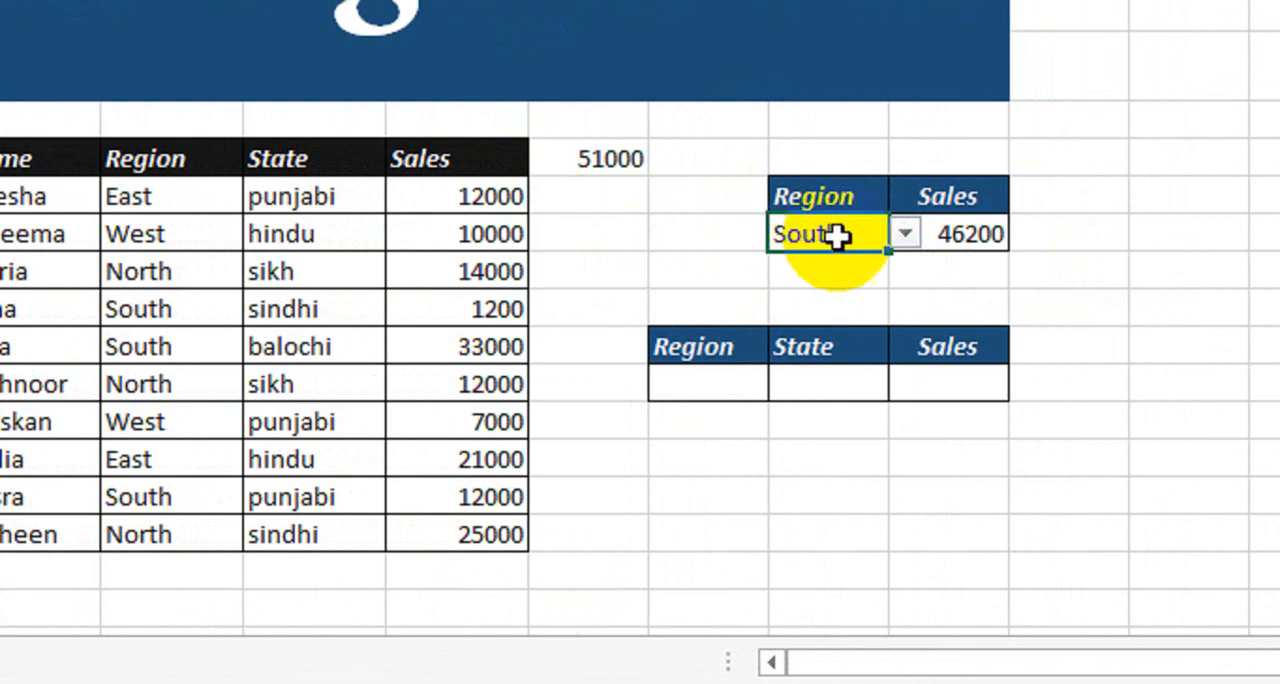
click(906, 234)
click(851, 318)
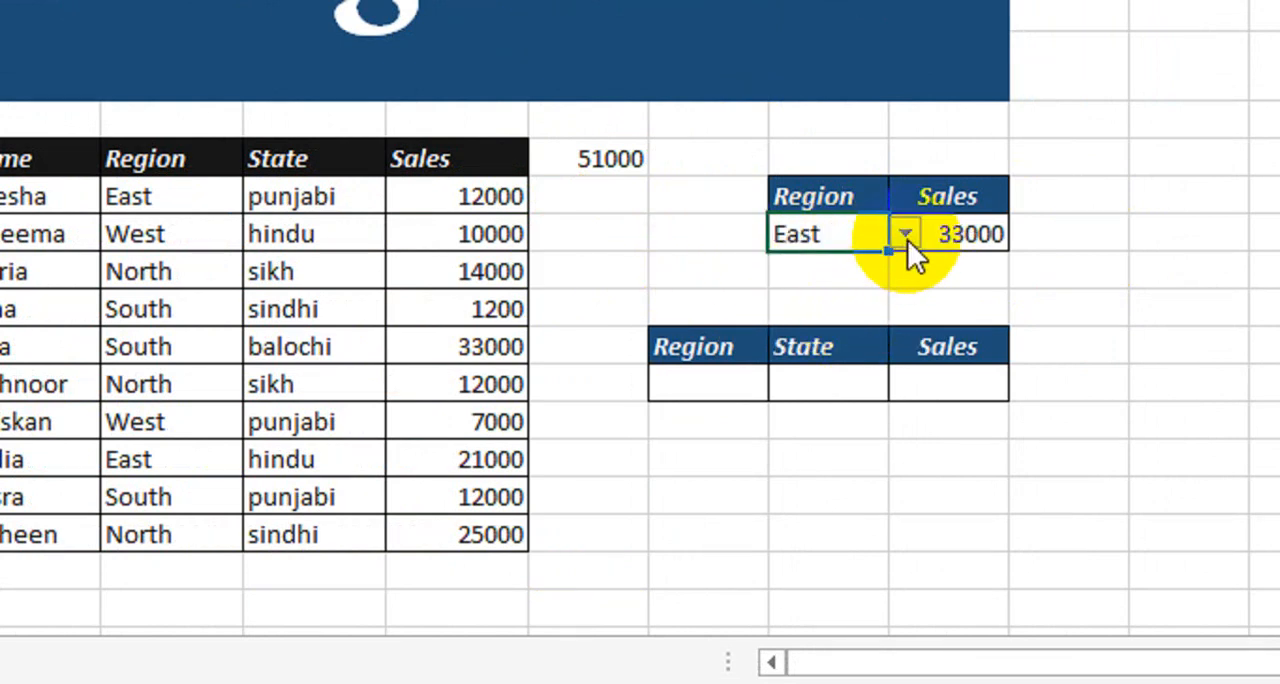
click(906, 236)
click(849, 331)
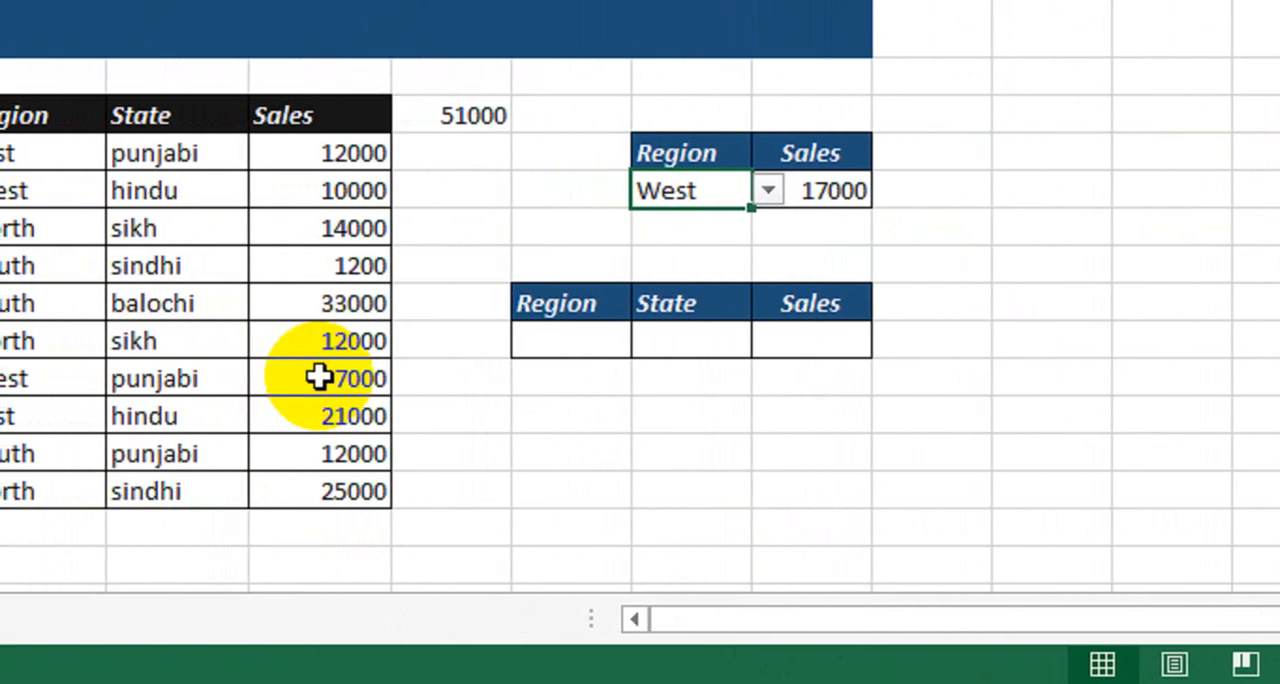
Start a SUMIFS formula in the Sales cell of the three-column table with the Sales column J8:J17 as the sum range.
click(566, 336)
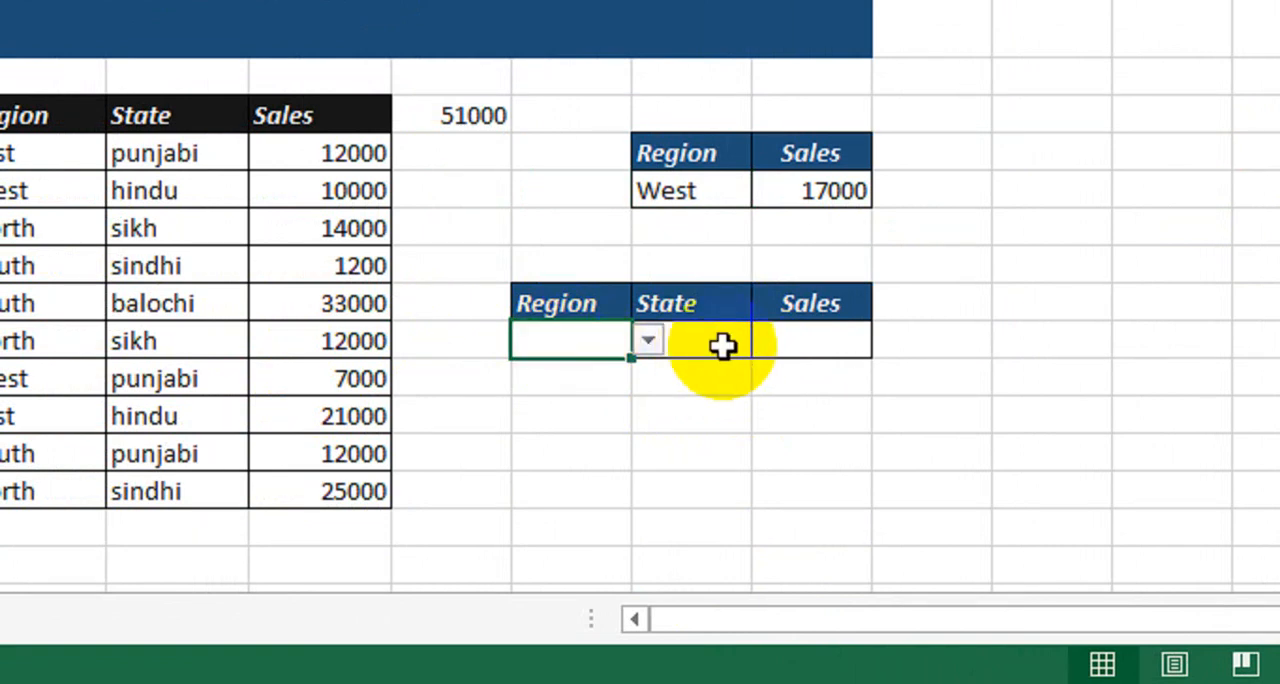
click(793, 344)
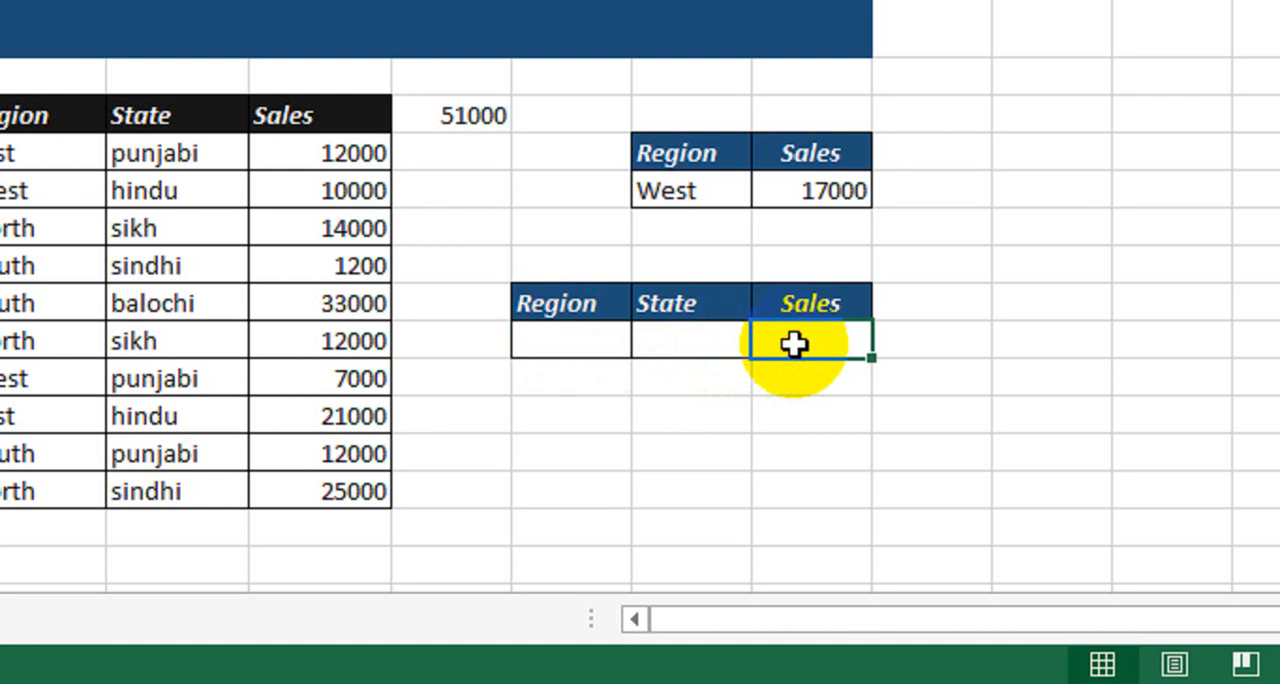
text(=sumif)
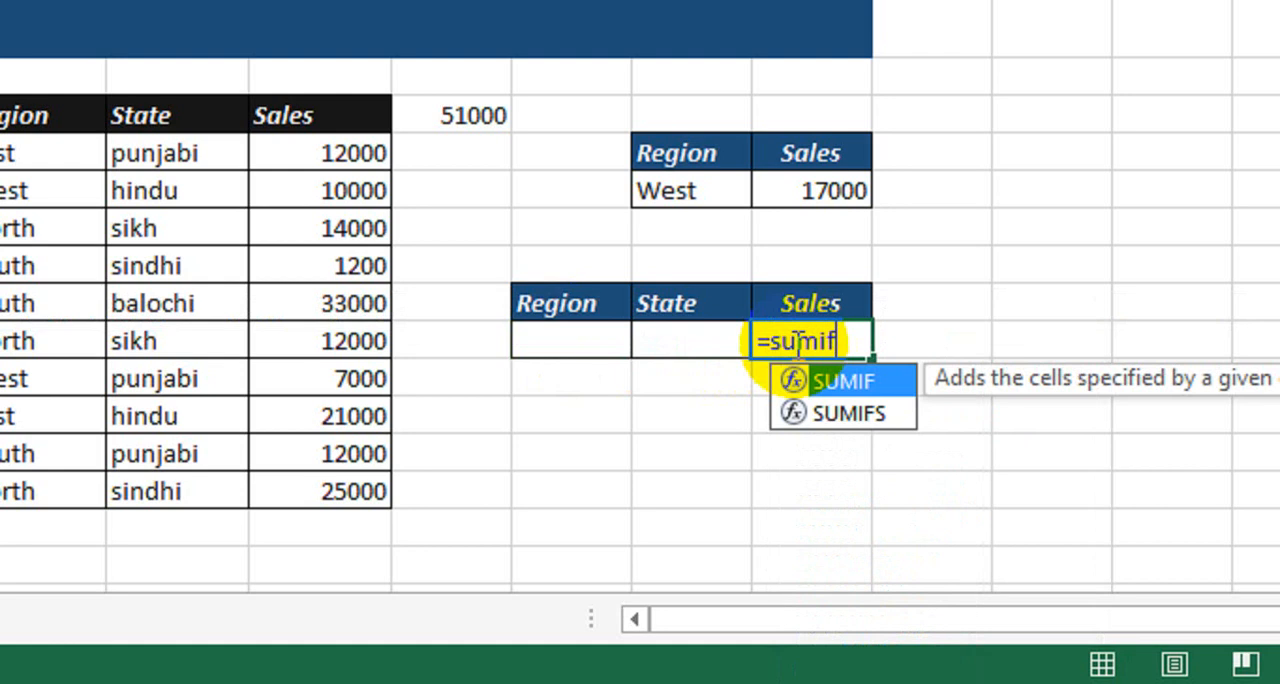
key(Down)
text(f)
key(Tab)
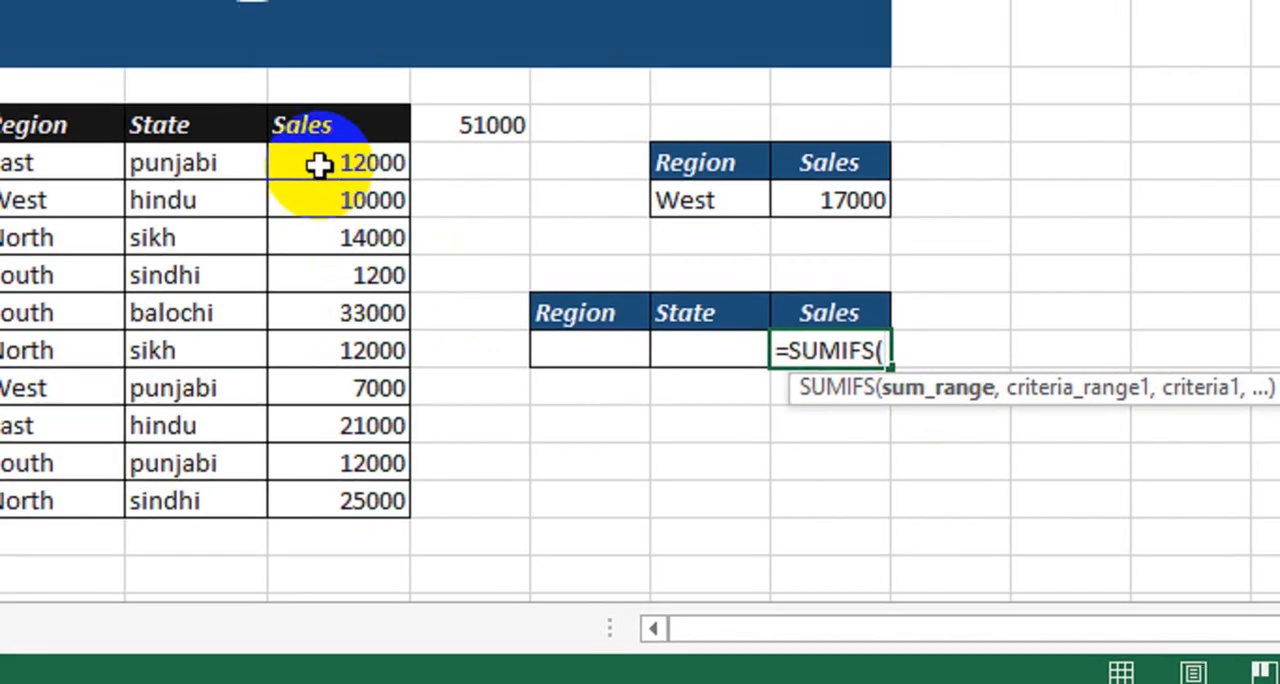
drag(308, 152, 343, 510)
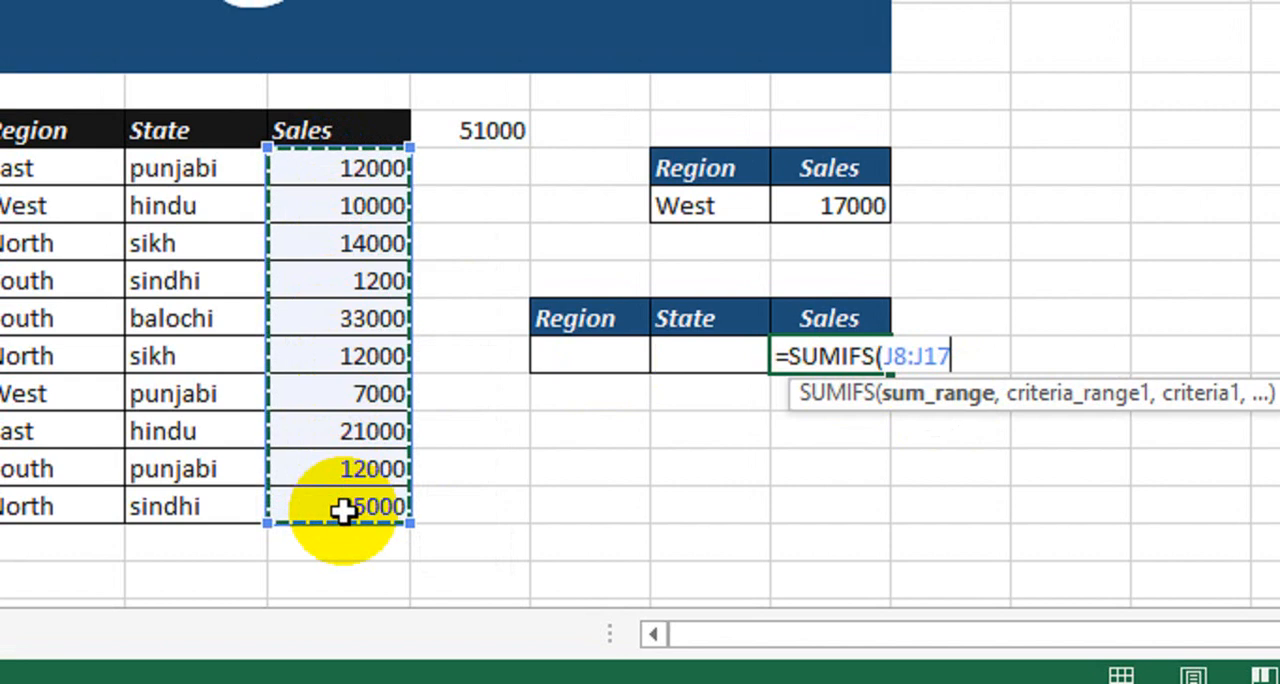
text(,)
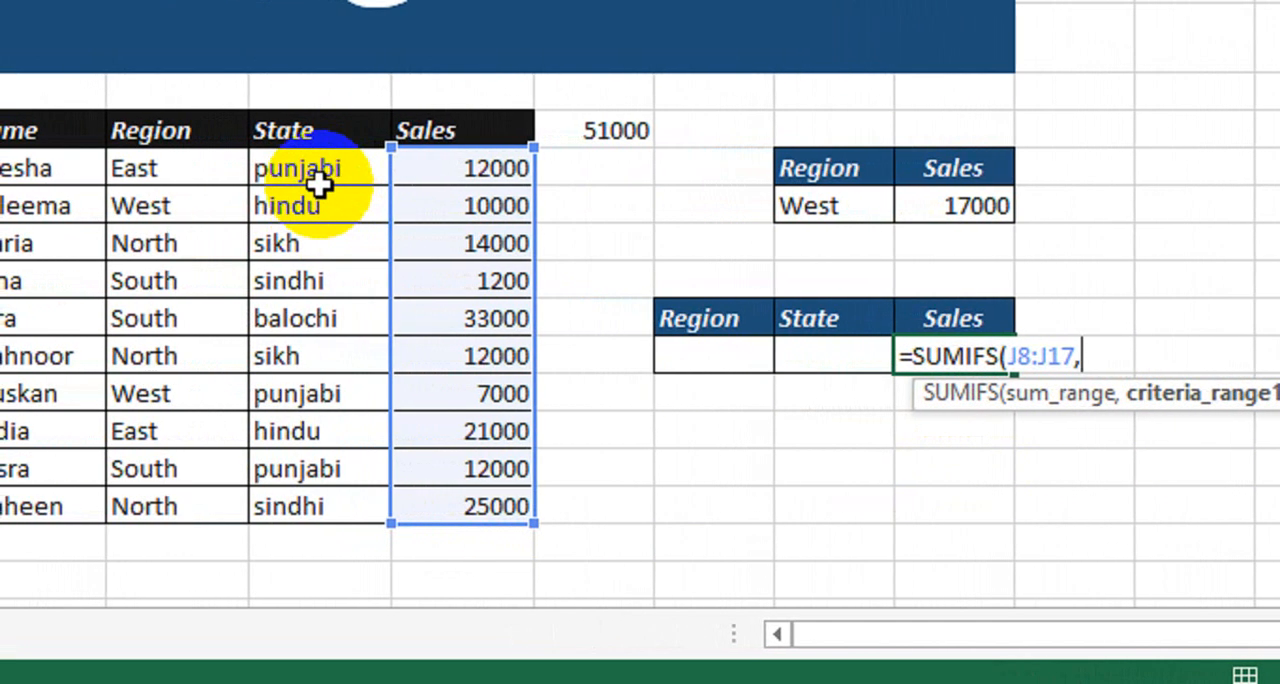
Complete the SUMIFS formula with State range I8:I17 matched to M13 and Region range H8:H17 matched to L13.
drag(320, 170, 326, 497)
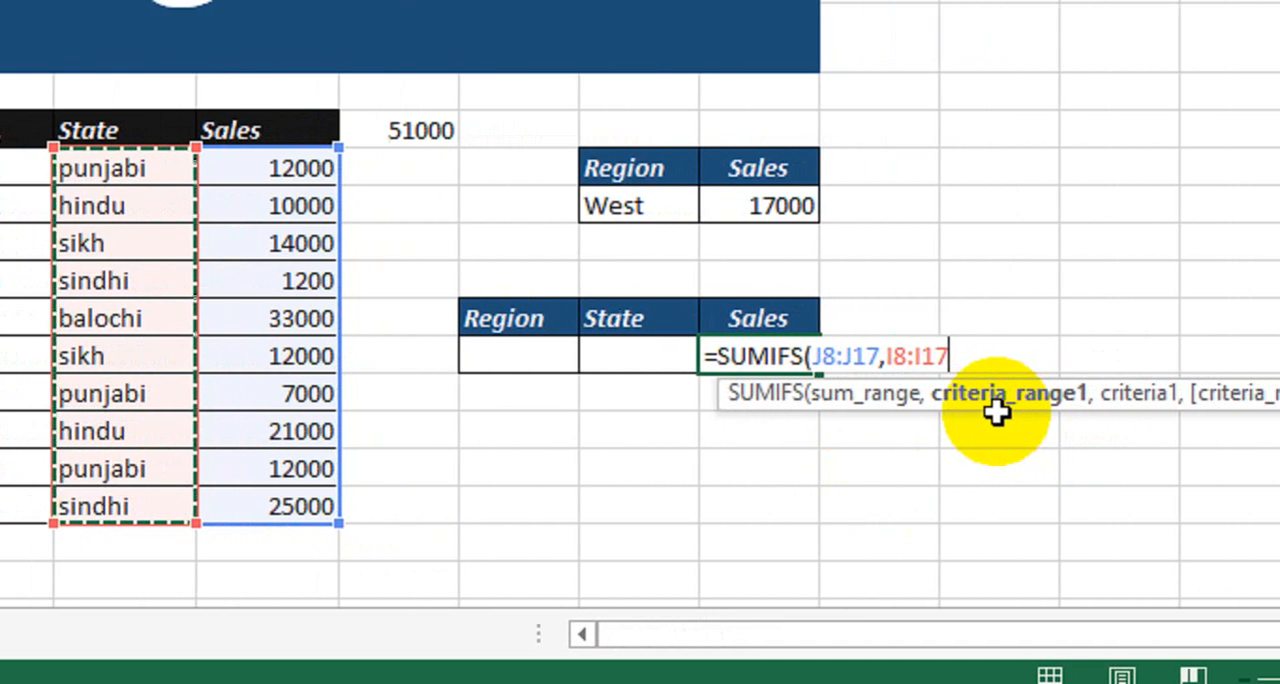
text(,)
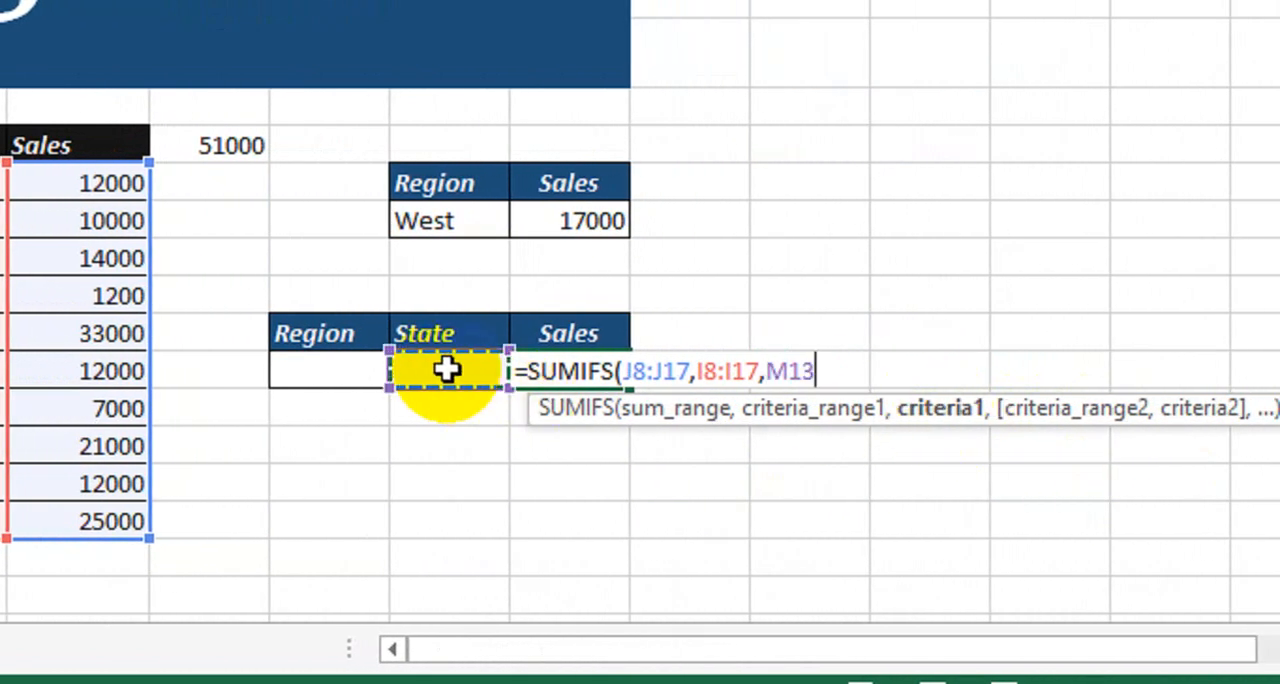
text(,)
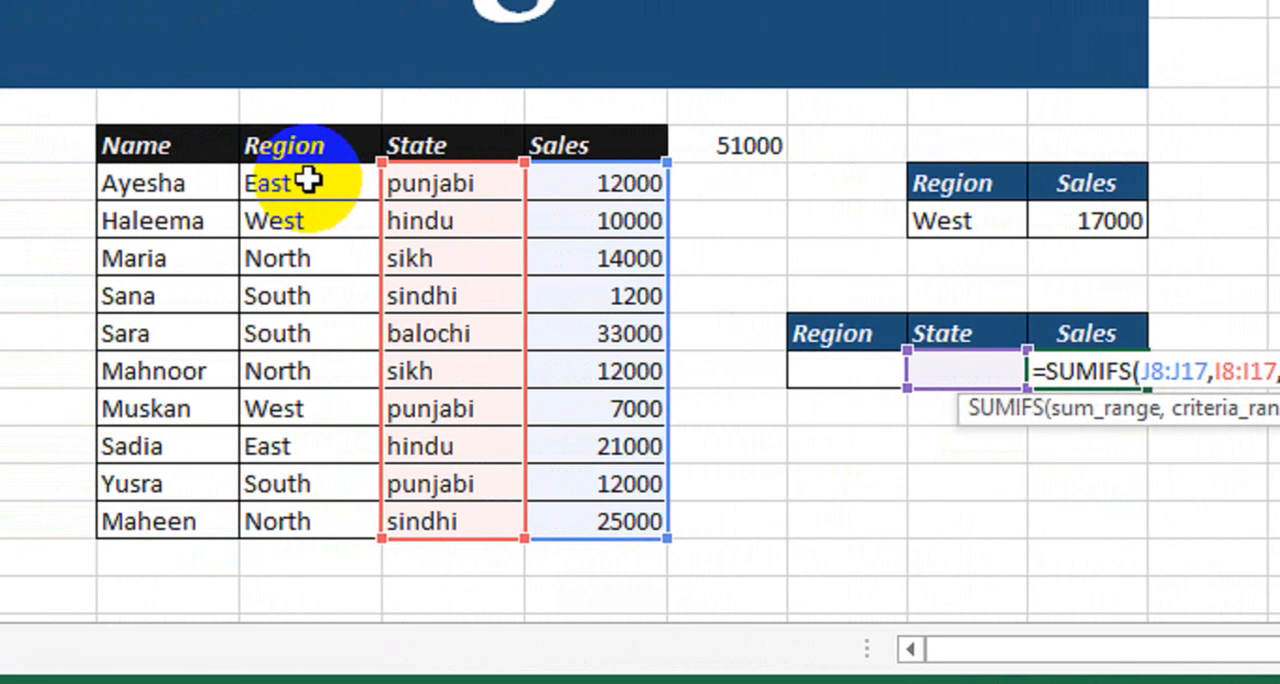
drag(310, 180, 352, 518)
text(,)
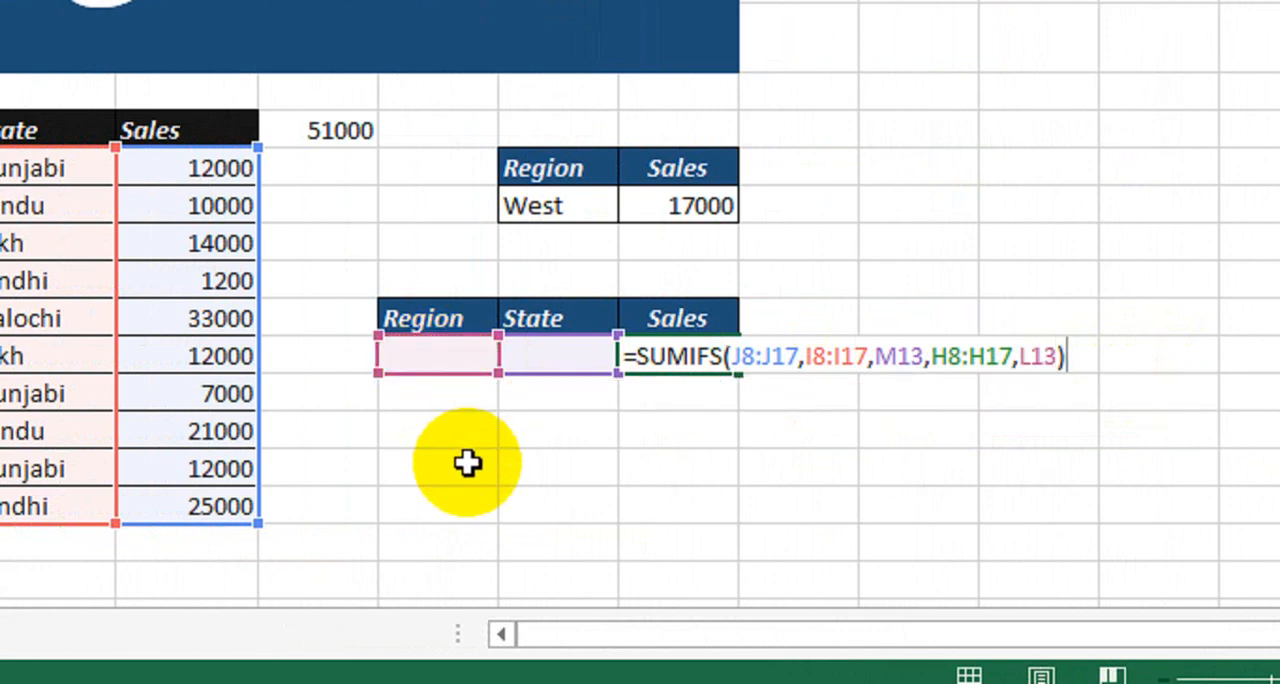
key(Return)
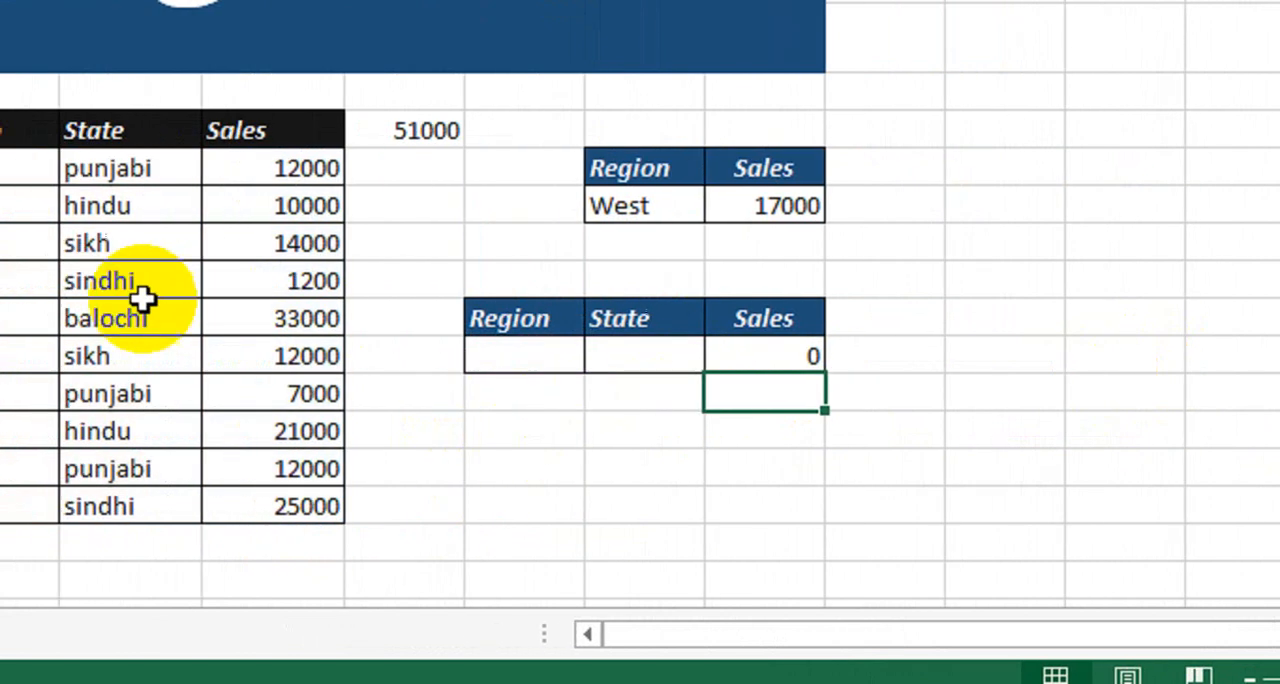
Choose North as the Region and Punjabi as the State in the three-column table to test the SUMIFS total.
click(765, 357)
click(801, 357)
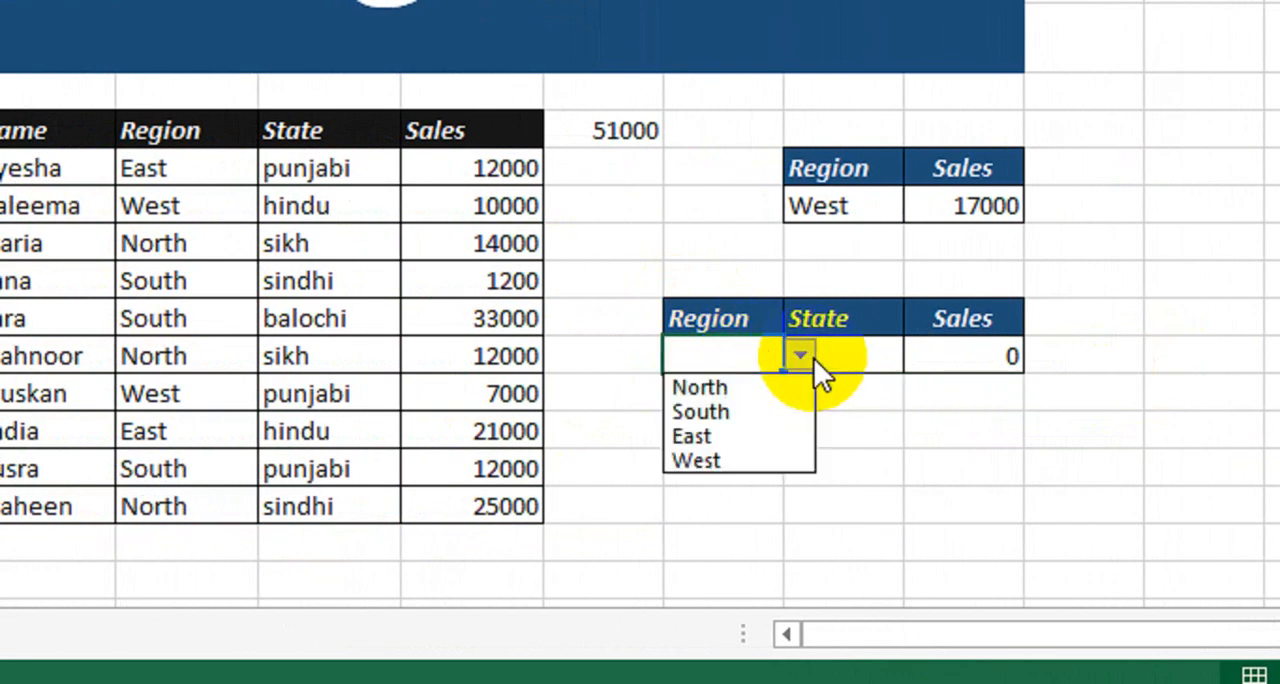
click(749, 387)
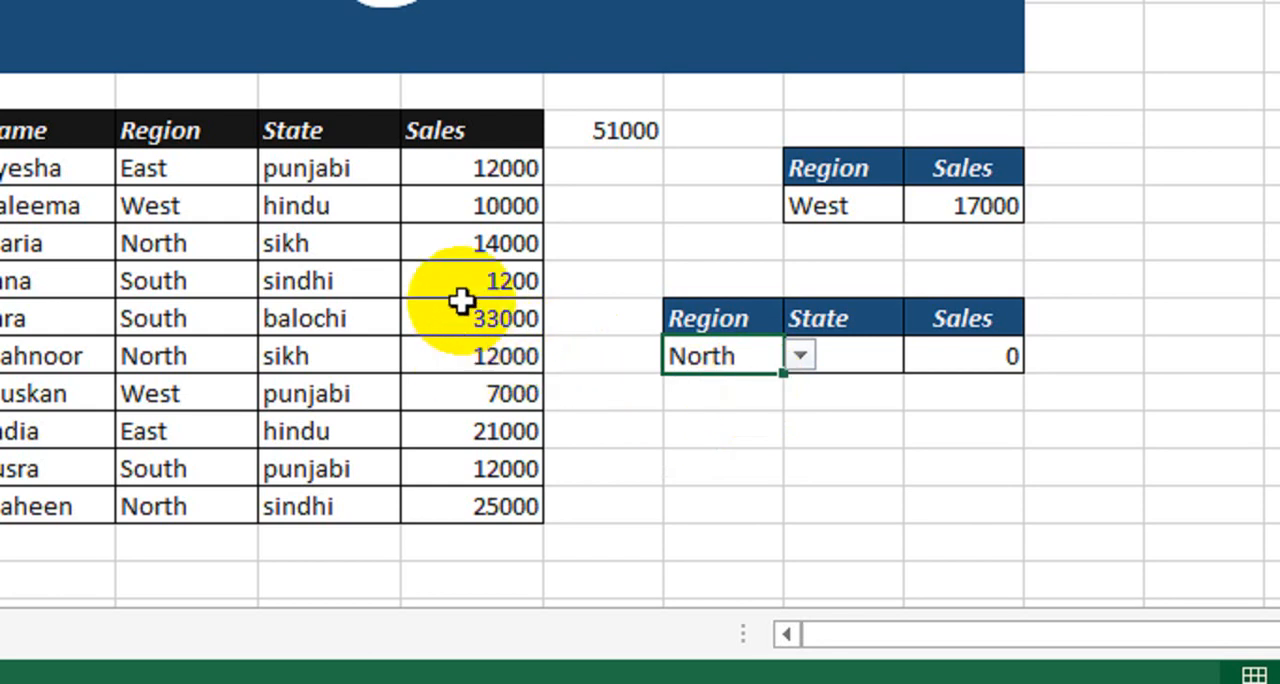
click(883, 355)
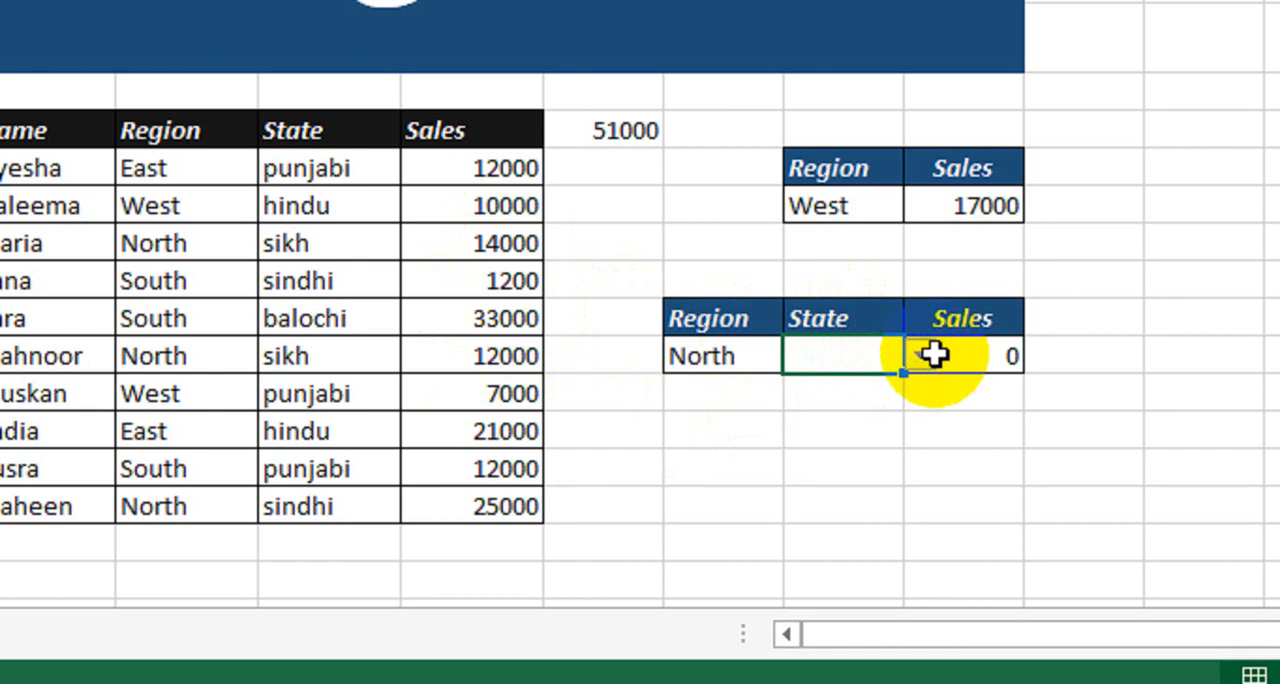
click(920, 357)
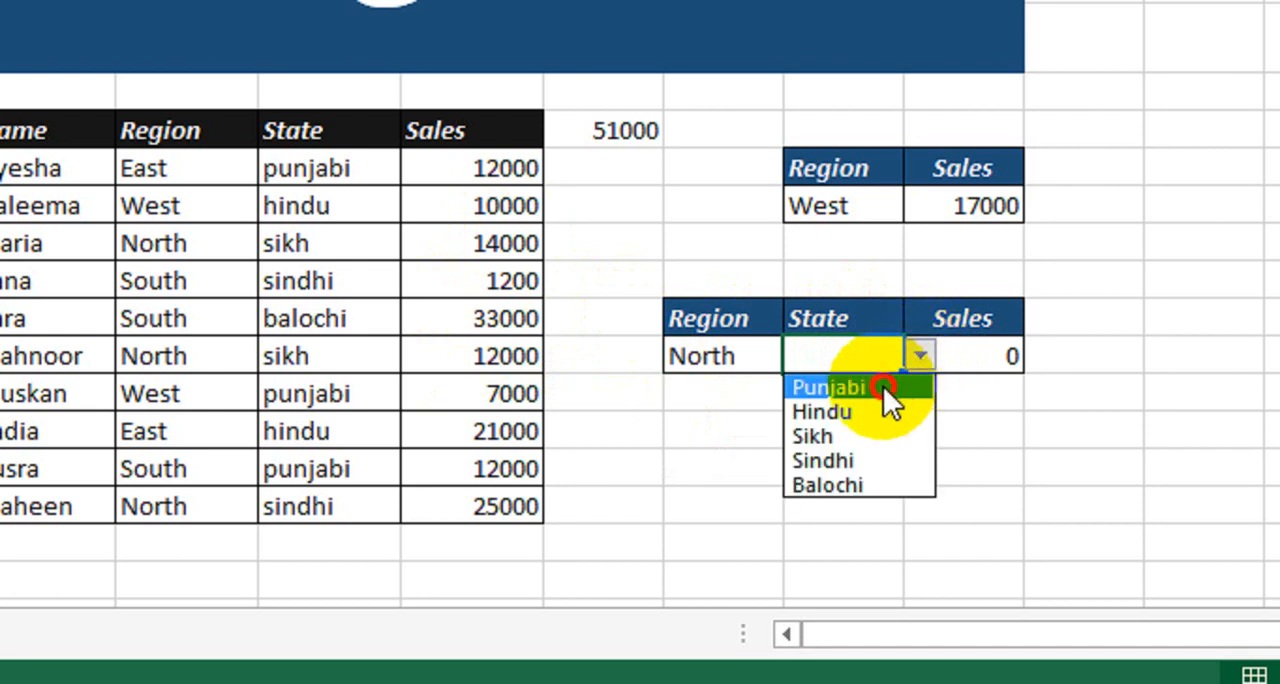
click(883, 386)
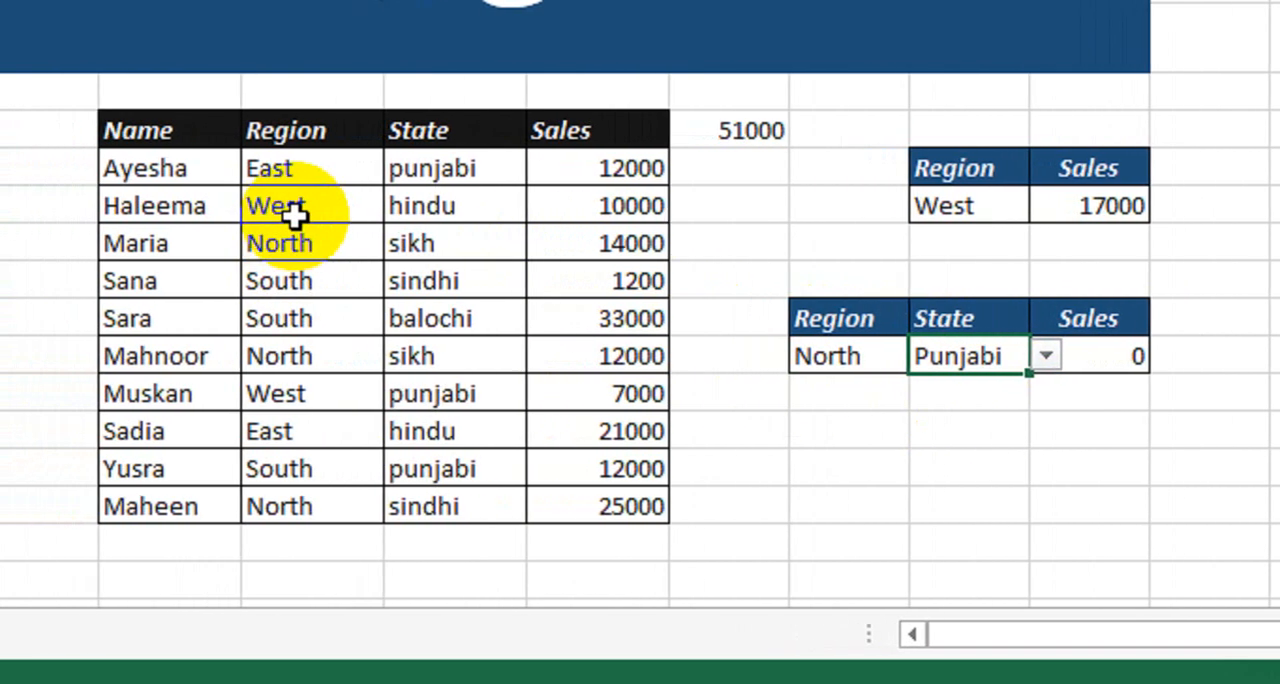
Examine the North rows in the sales data to see which states they are paired with.
click(320, 507)
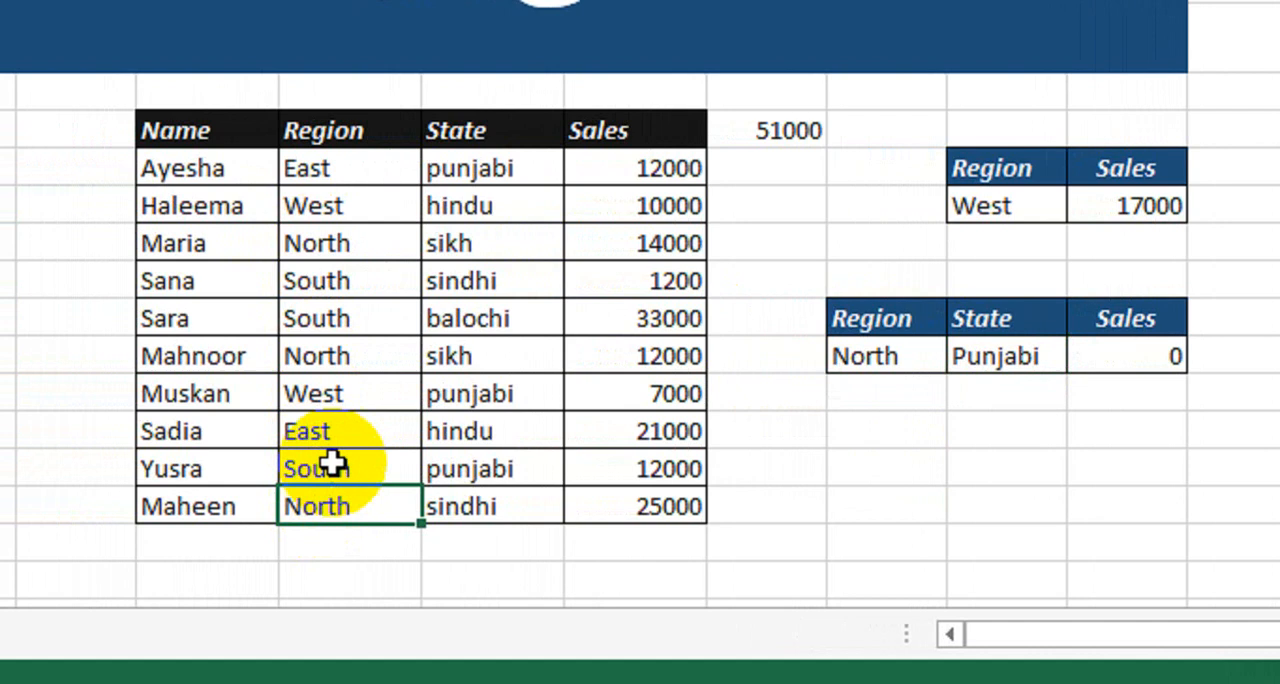
click(335, 392)
click(341, 358)
drag(354, 245, 468, 236)
drag(341, 357, 471, 355)
drag(350, 507, 491, 510)
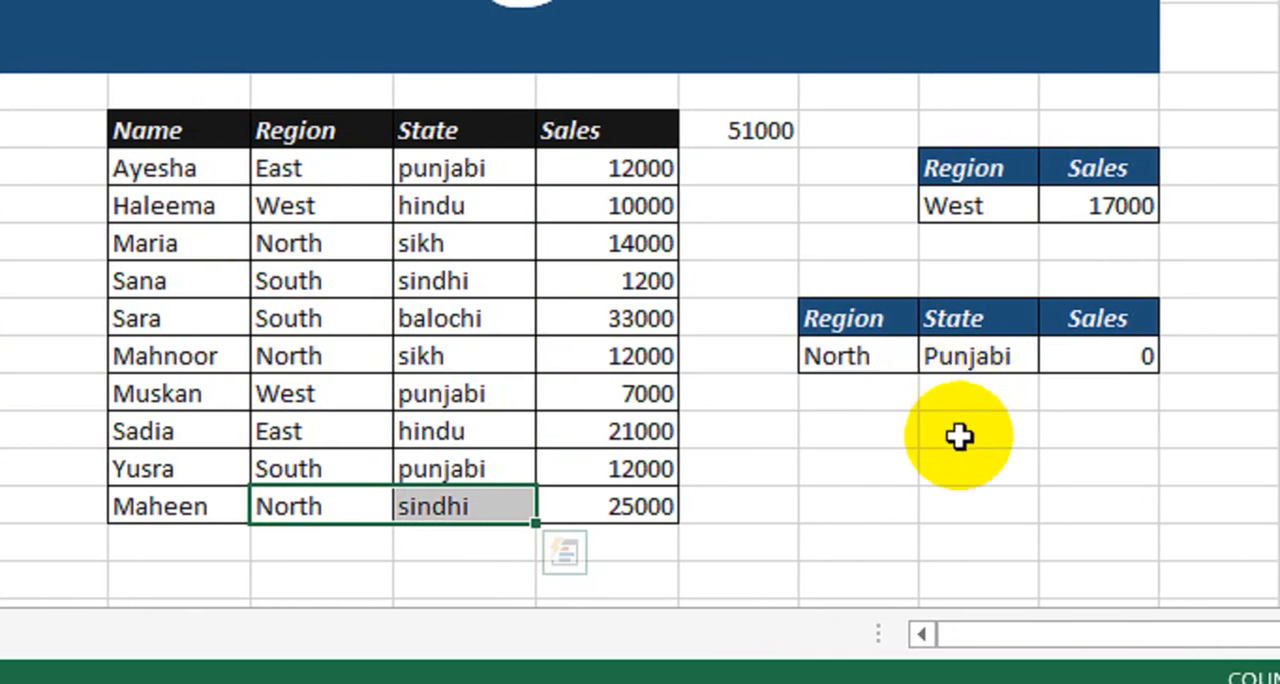
click(1010, 357)
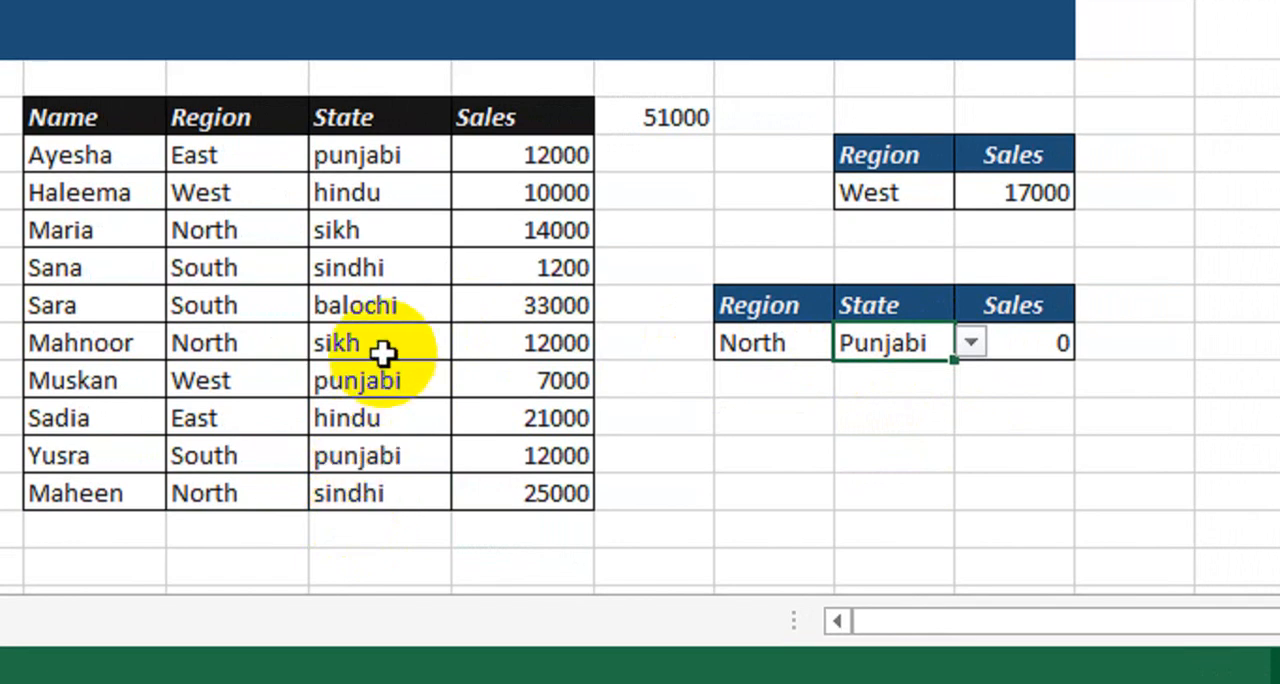
click(384, 345)
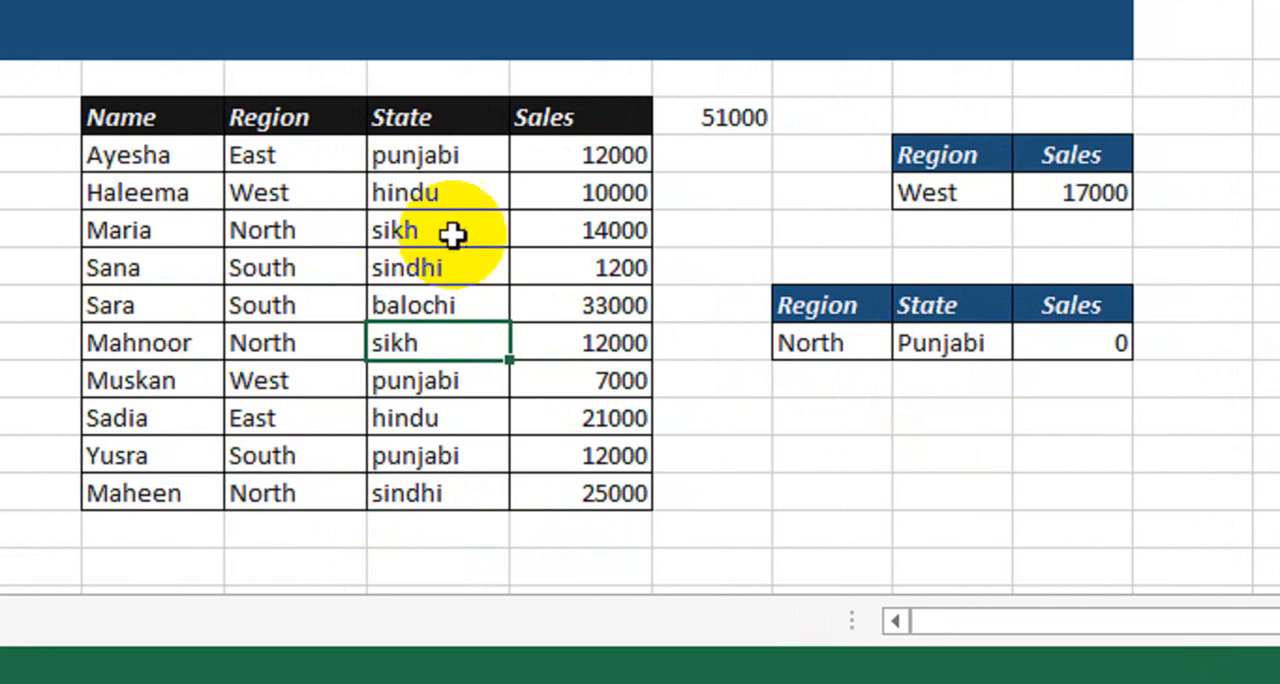
click(404, 232)
Choose Sikh as the State in the three-column table and compare the criteria with the North rows of the sales data.
click(970, 343)
click(1014, 343)
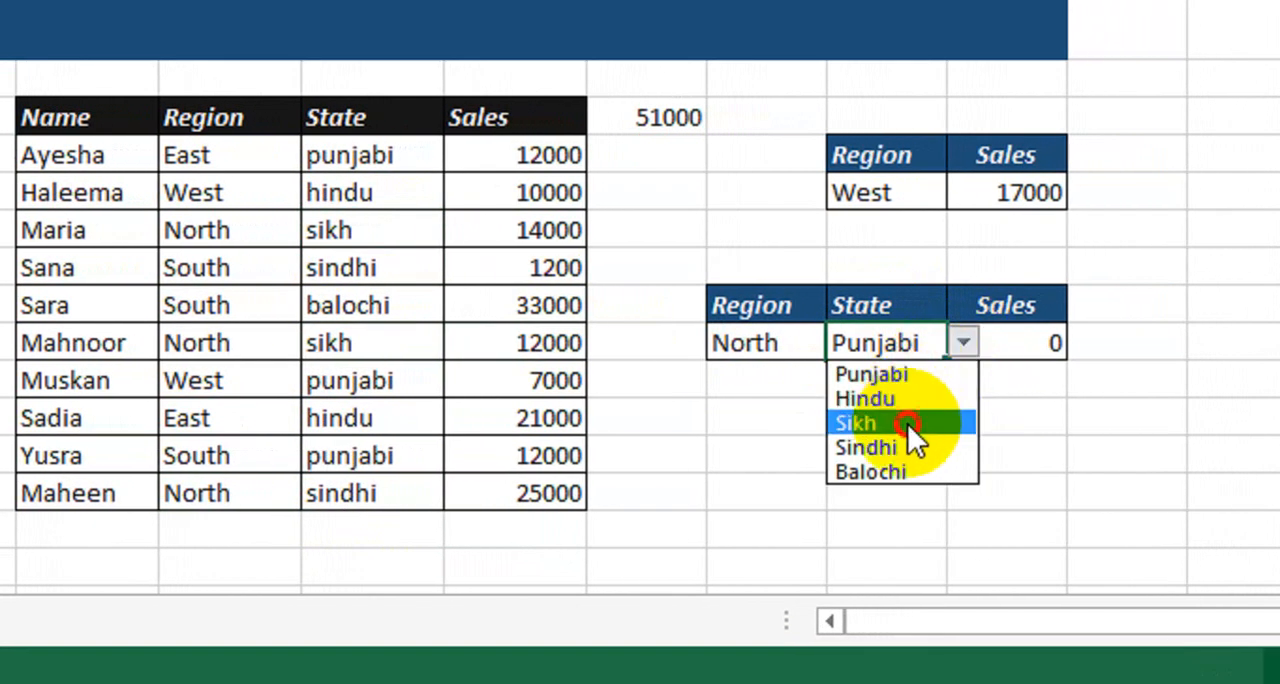
click(907, 423)
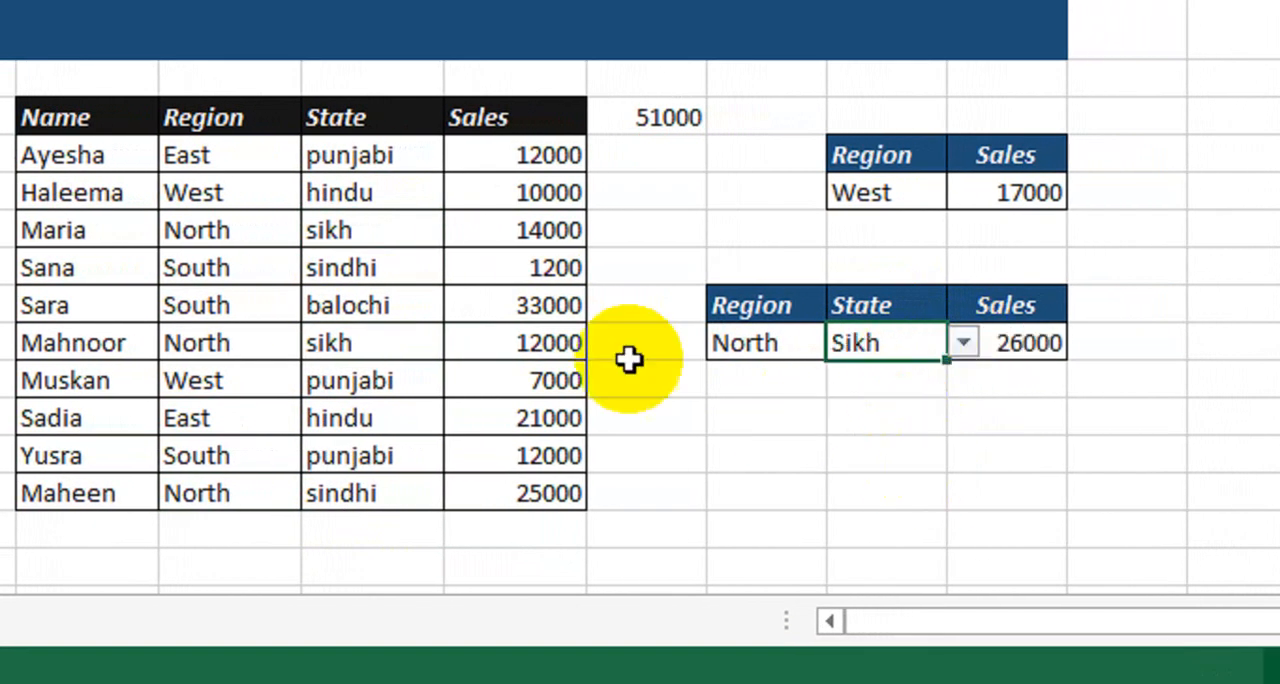
click(222, 232)
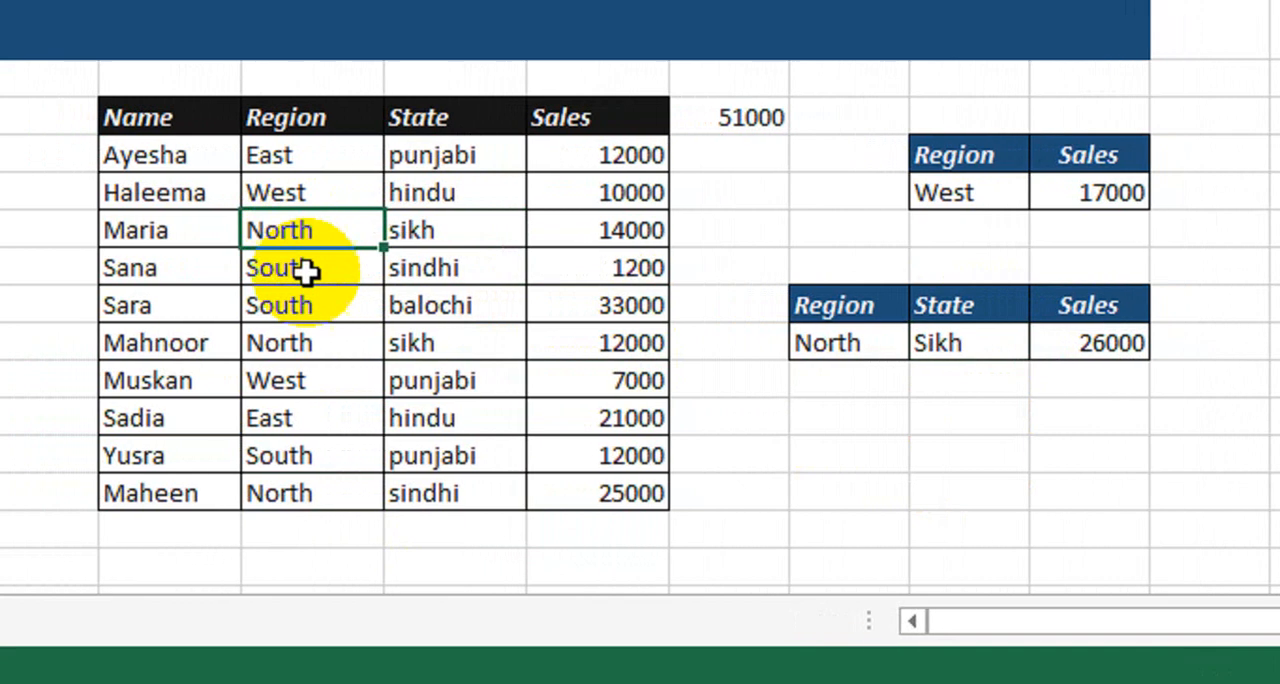
click(350, 344)
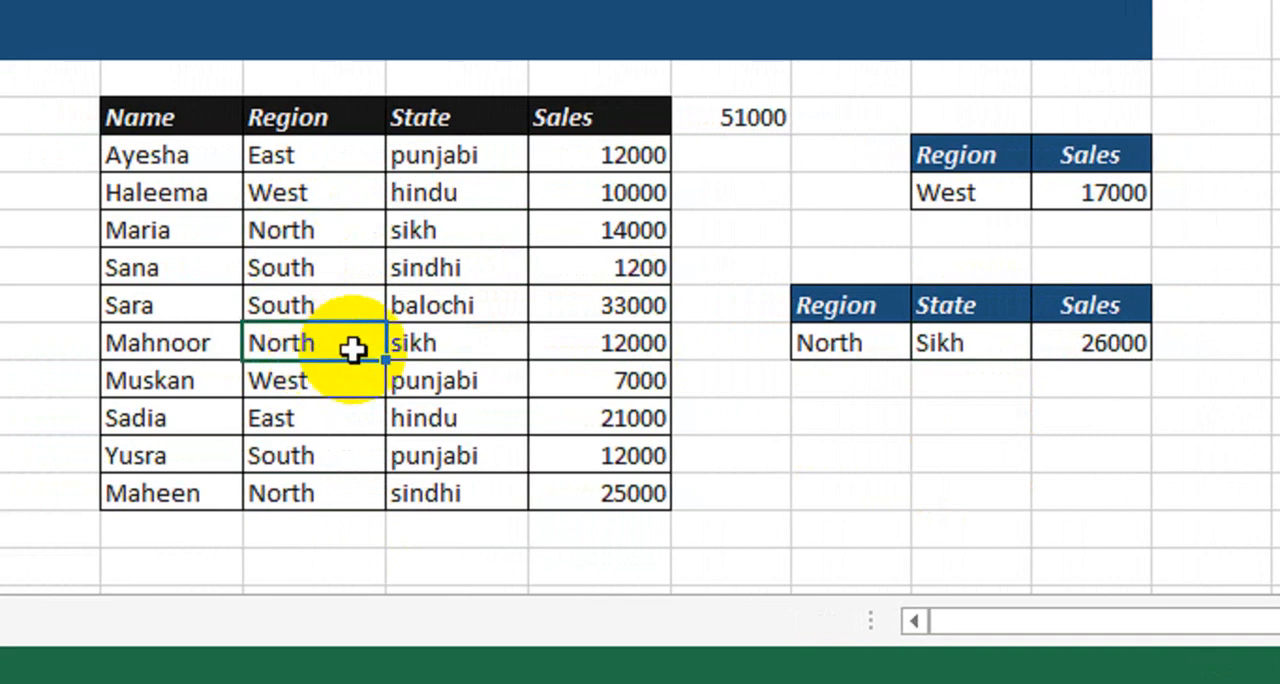
click(845, 350)
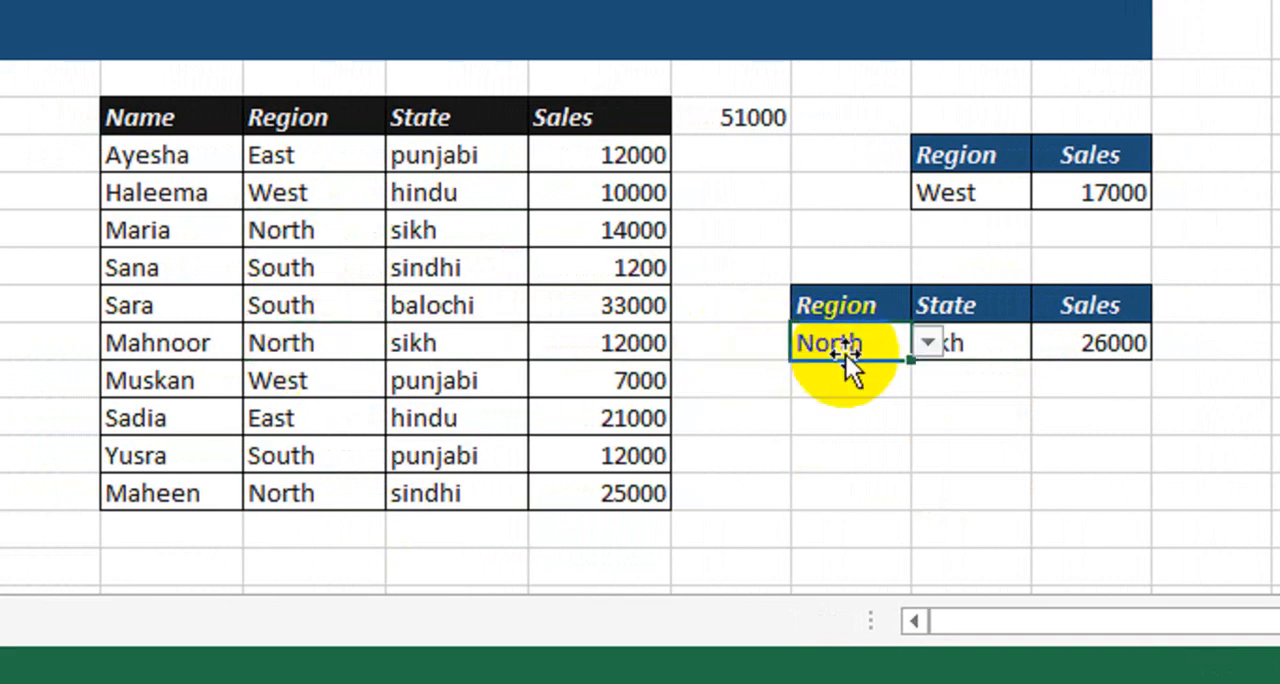
click(968, 343)
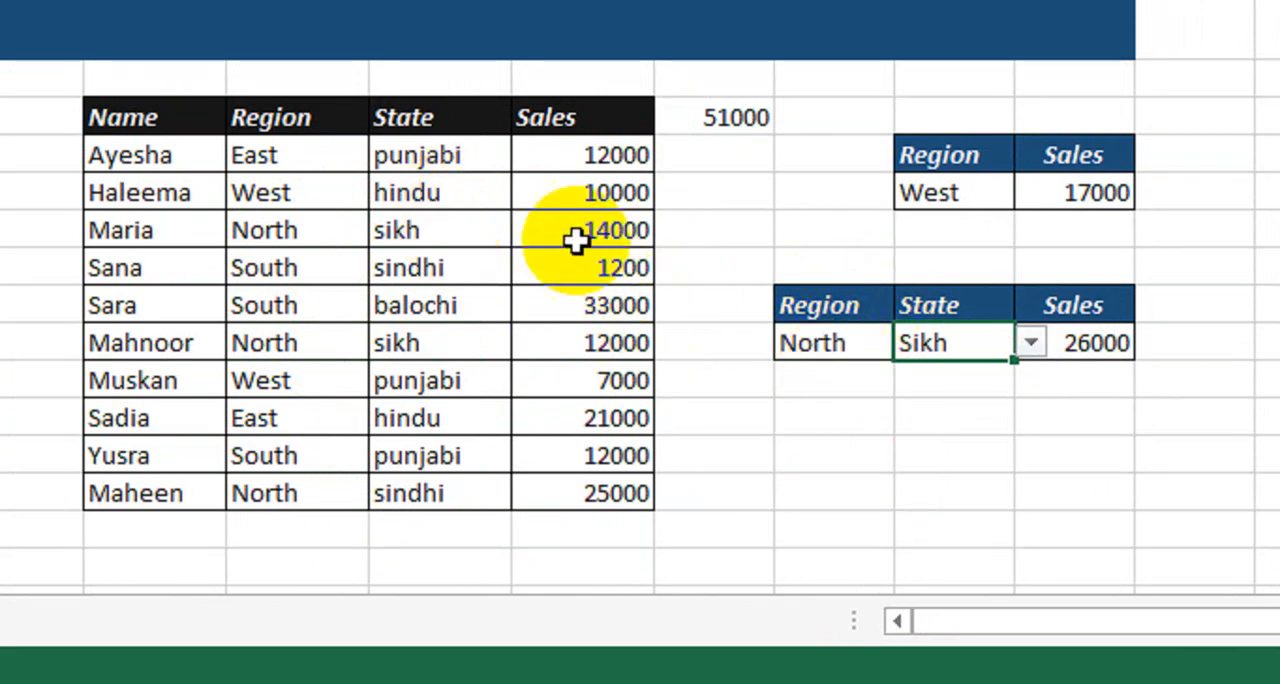
Cross-check the North and Sikh total by entering =J10+J13 in the blank cell beside Sadia's Sales value.
click(747, 421)
text(=)
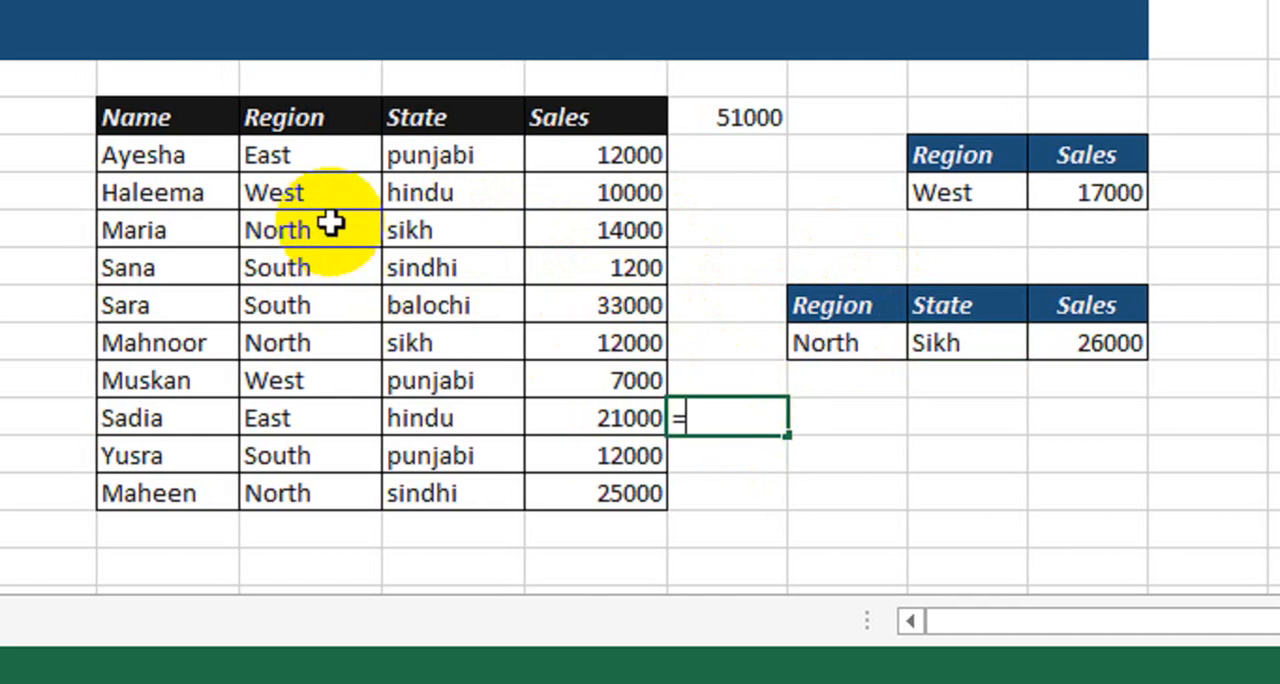
click(587, 229)
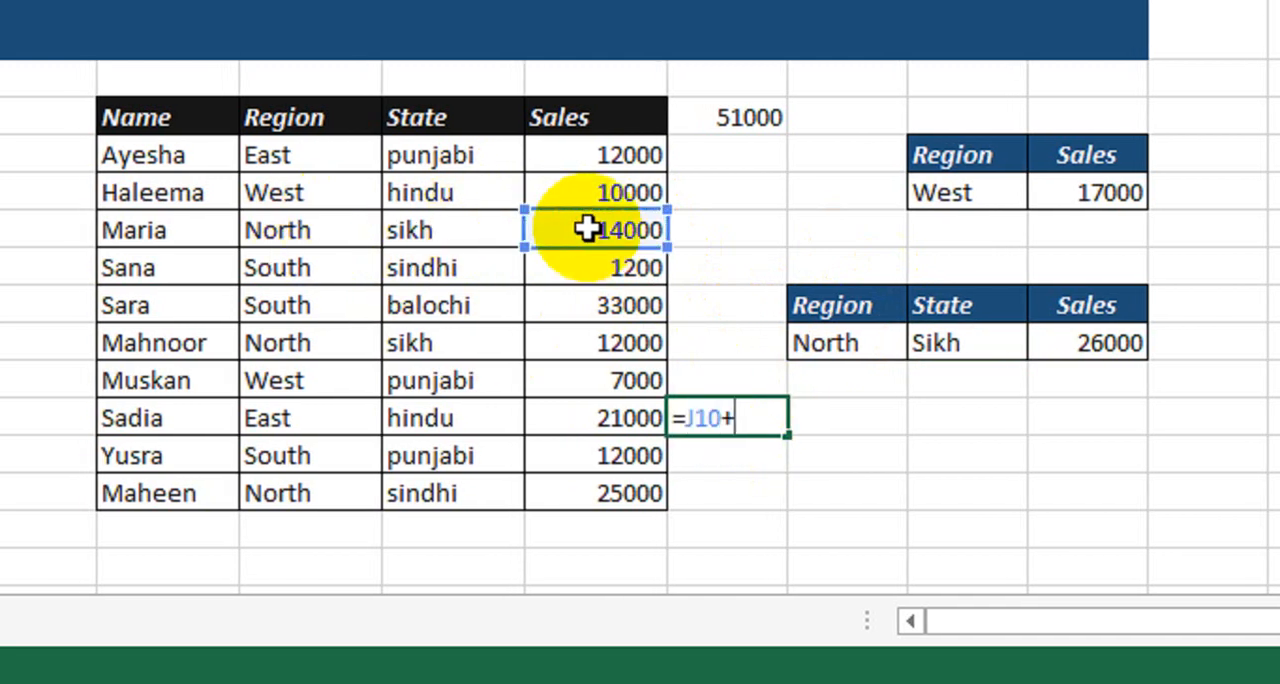
text(+)
click(582, 345)
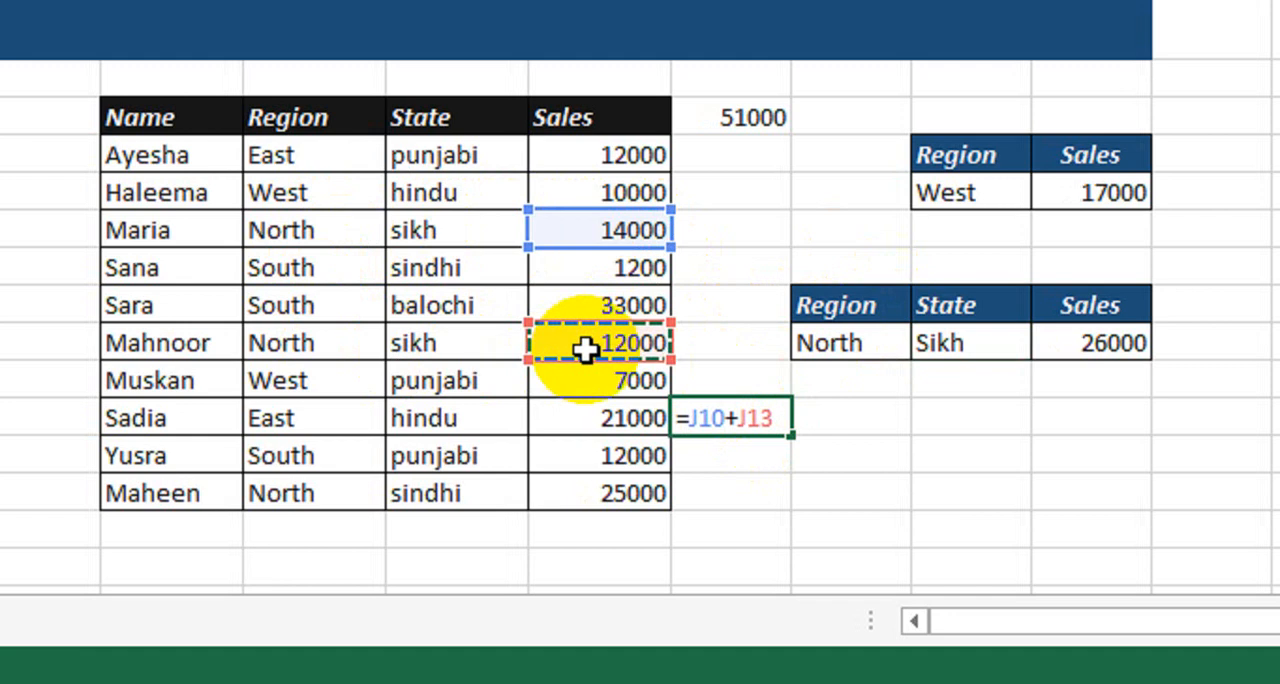
key(Return)
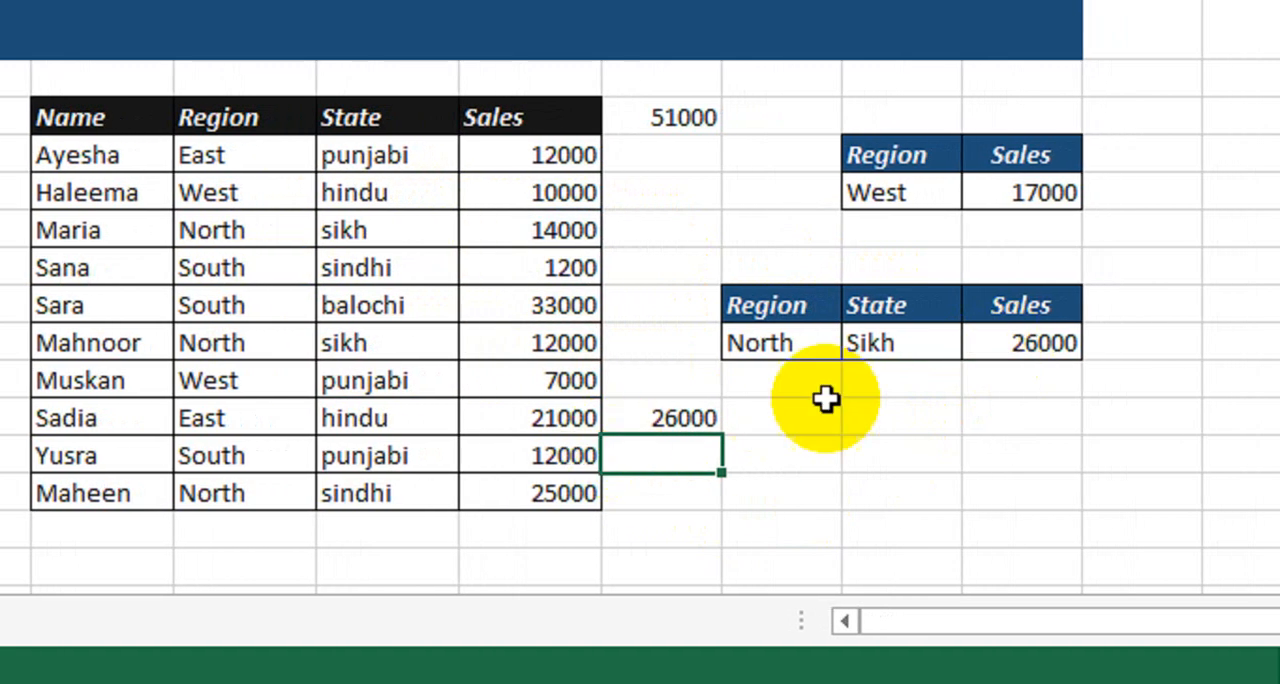
Test the SUMIFS total with other regions by choosing South, East and finally West in the three-column table.
click(820, 343)
click(857, 343)
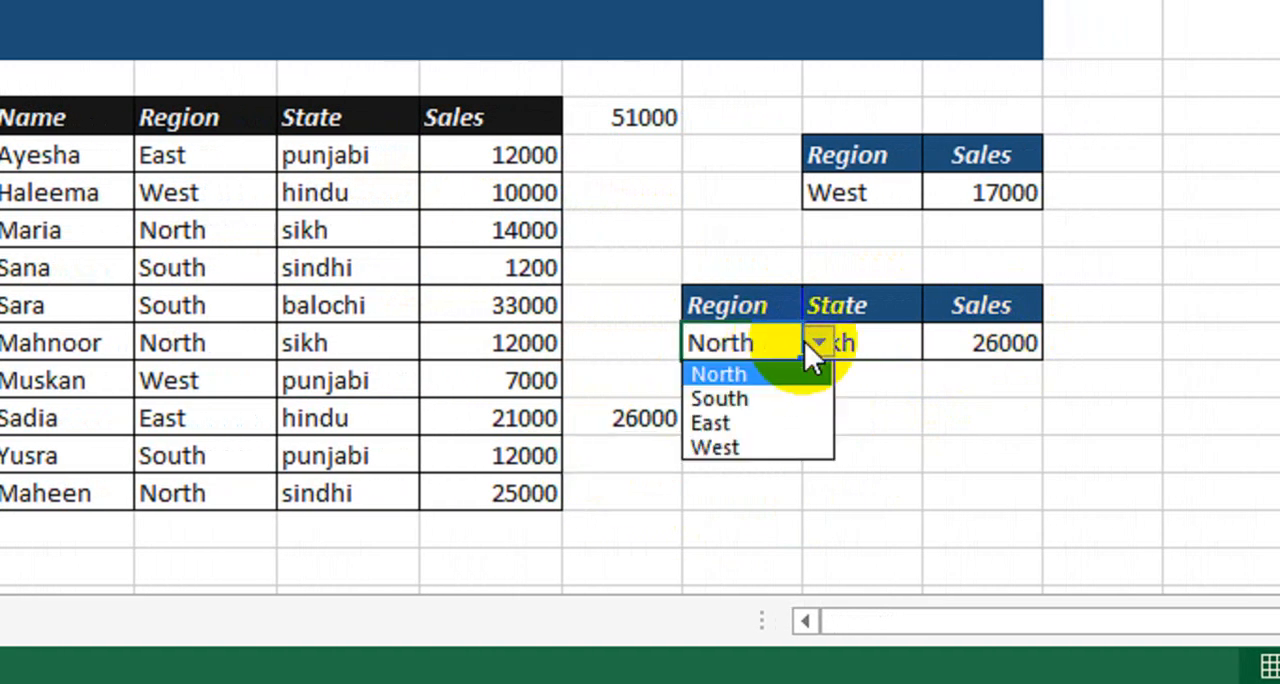
click(785, 398)
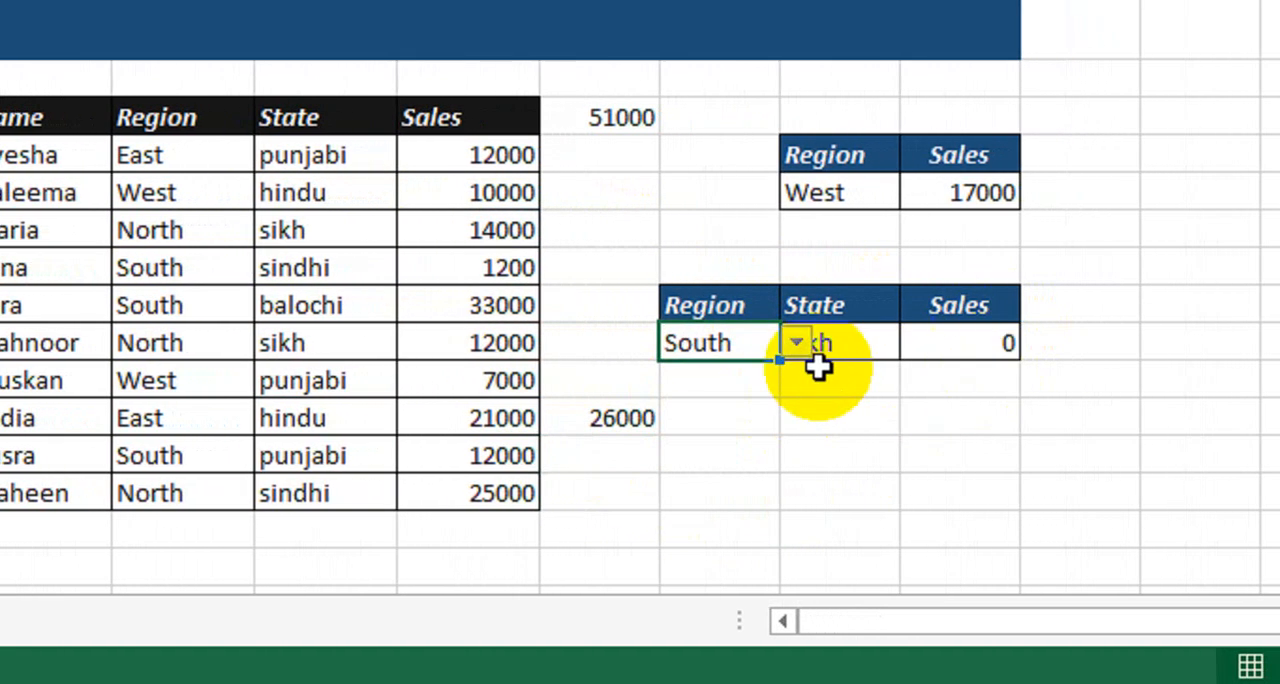
click(795, 345)
click(718, 420)
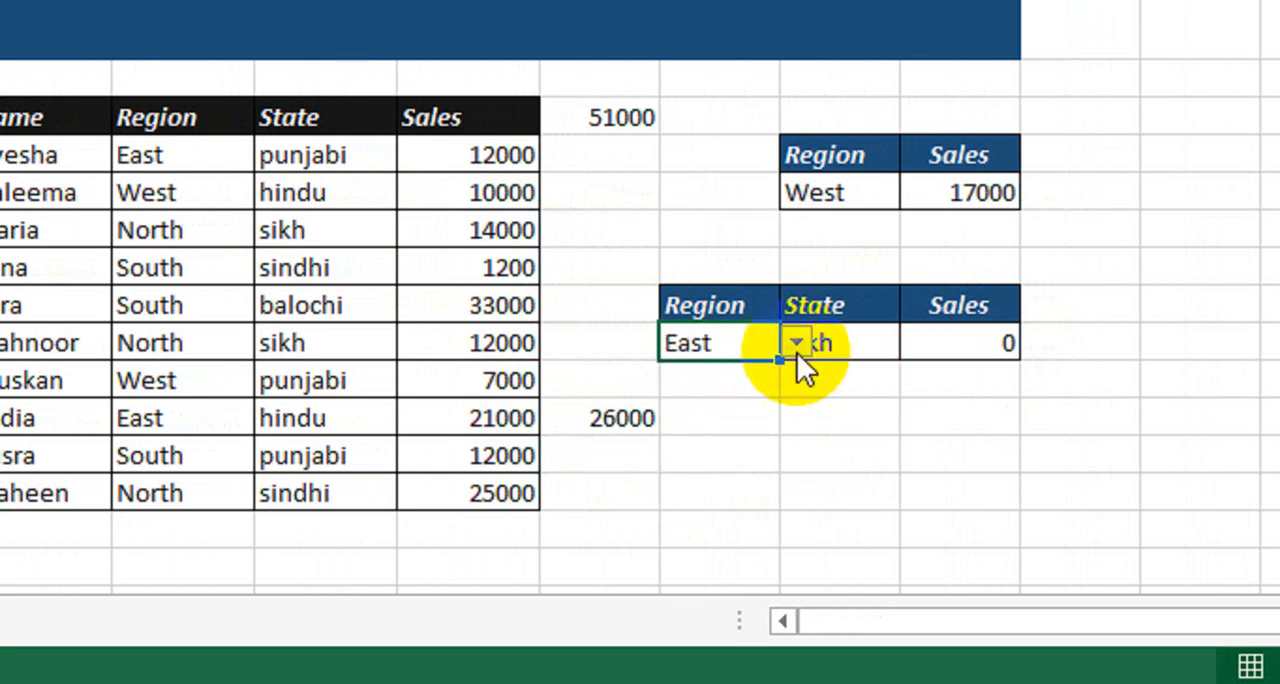
click(797, 345)
click(723, 446)
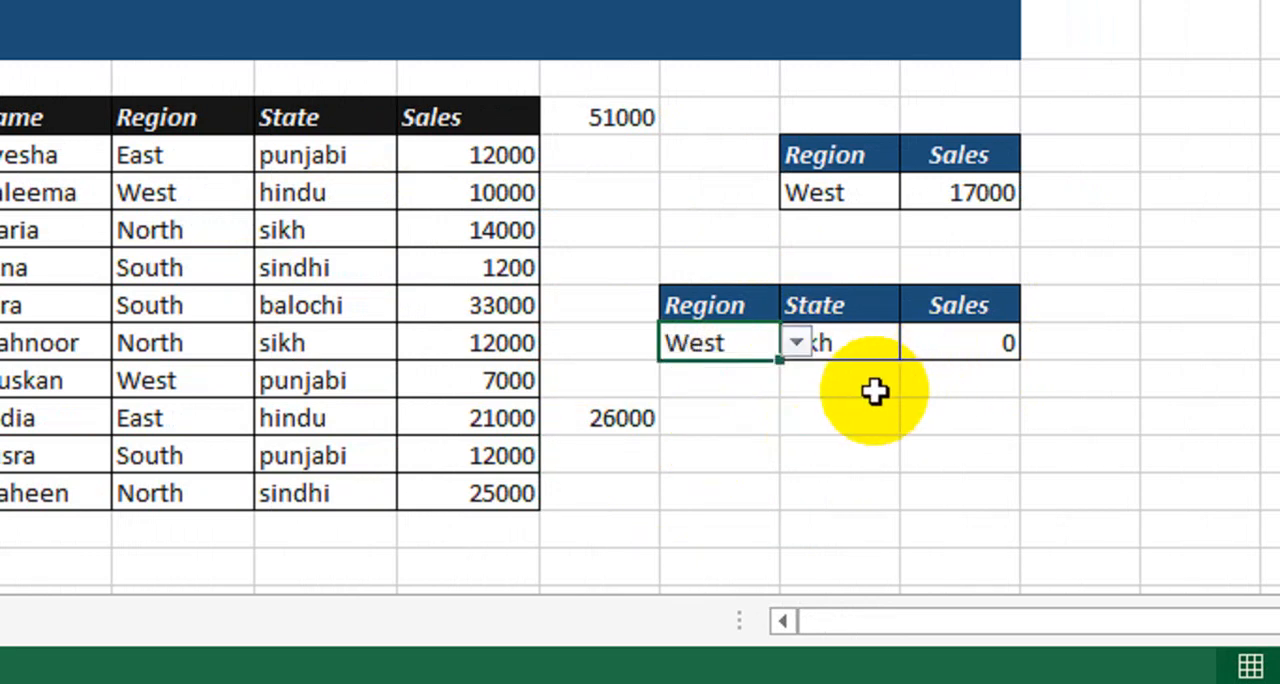
Choose Punjabi as the State in the three-column table and check the SUMIFS total against the West rows of the sales data.
click(845, 347)
click(917, 346)
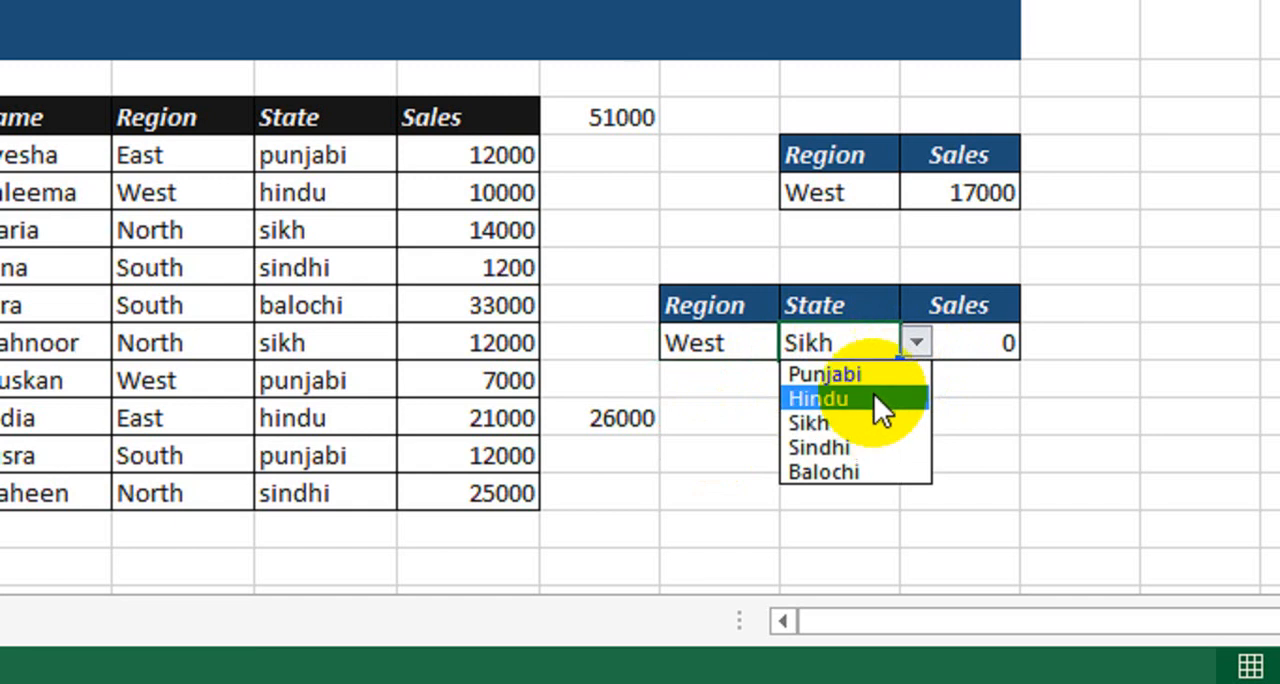
click(872, 377)
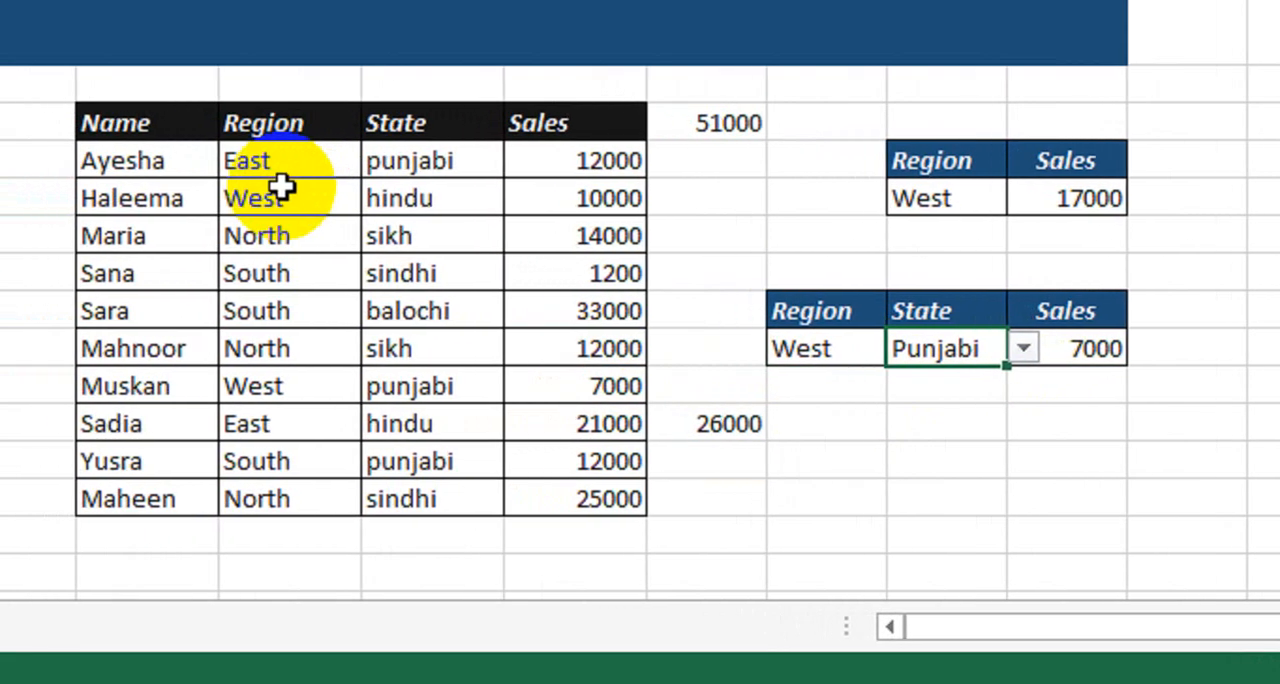
click(145, 190)
click(425, 197)
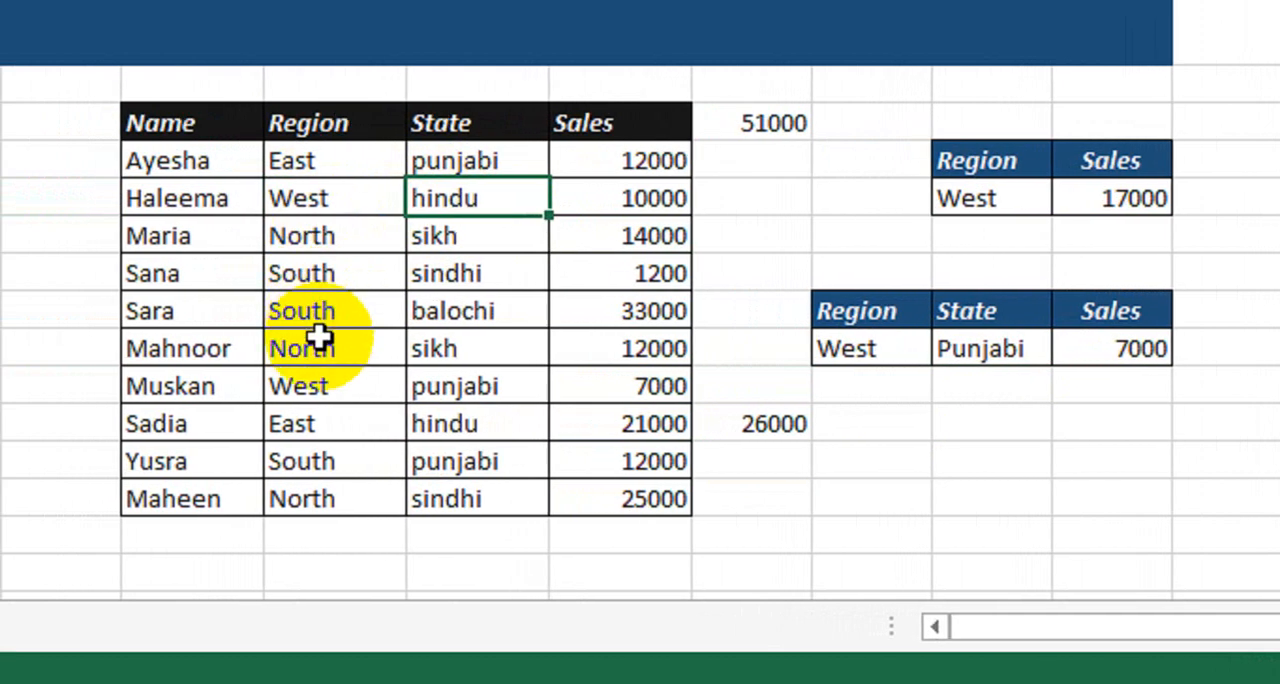
click(323, 389)
click(457, 393)
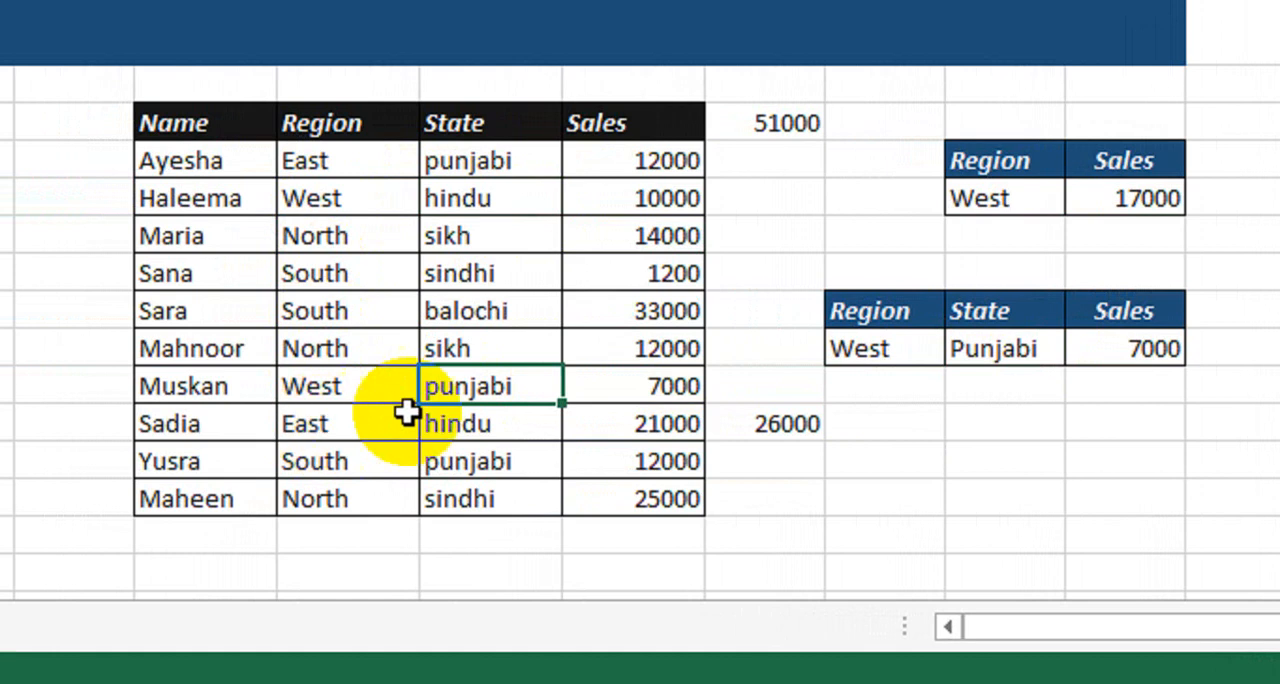
click(623, 386)
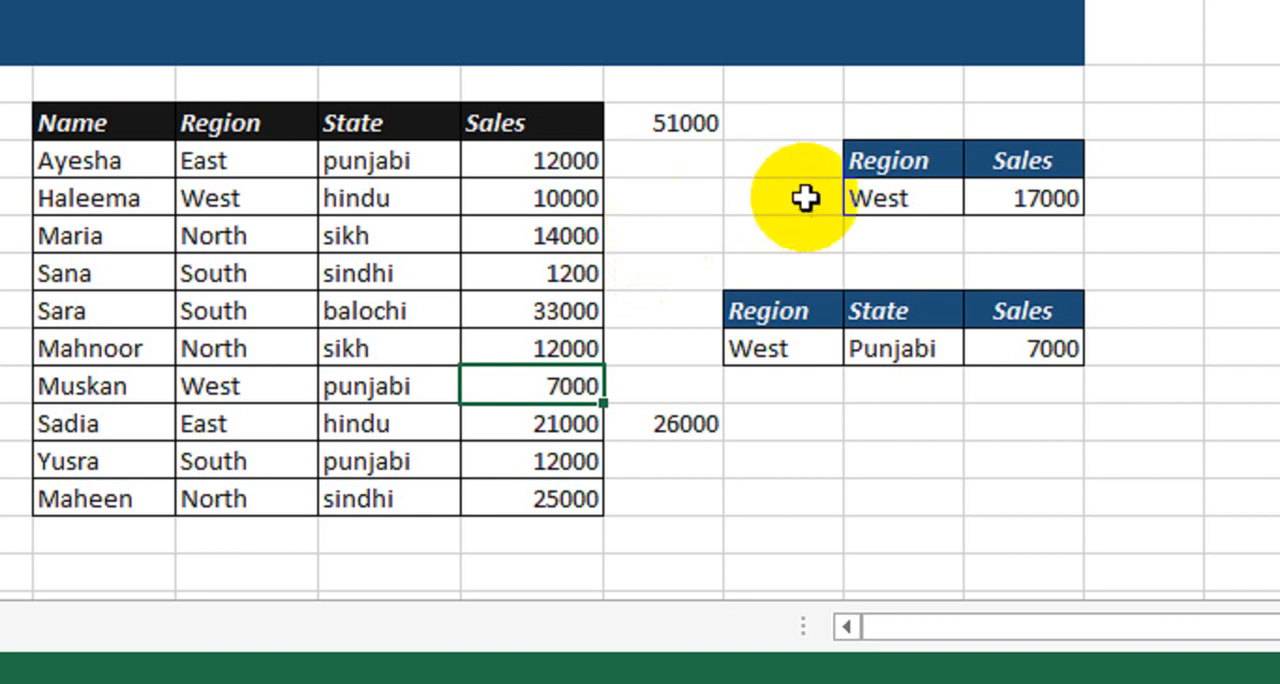
click(863, 195)
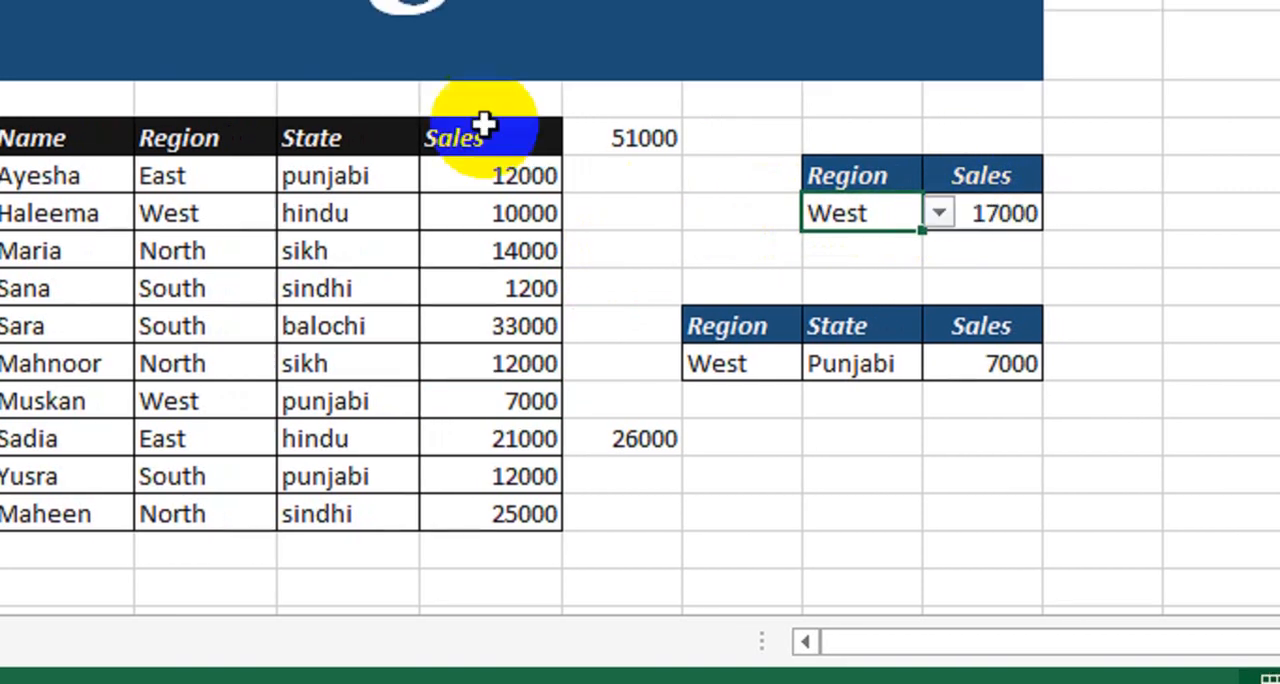